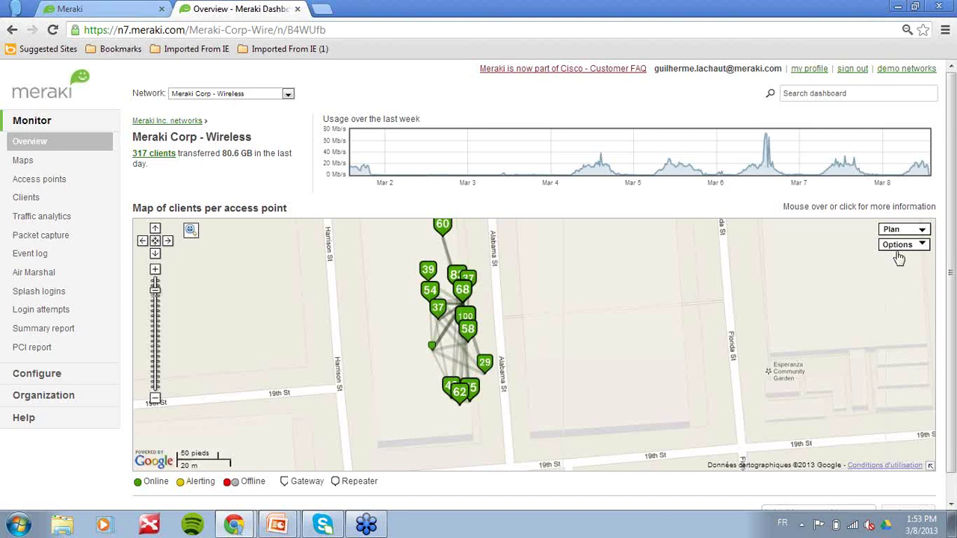
# Step: Show the 4th floor plan on the map of clients per access point and inspect its access point markers
pyautogui.click(908, 231)
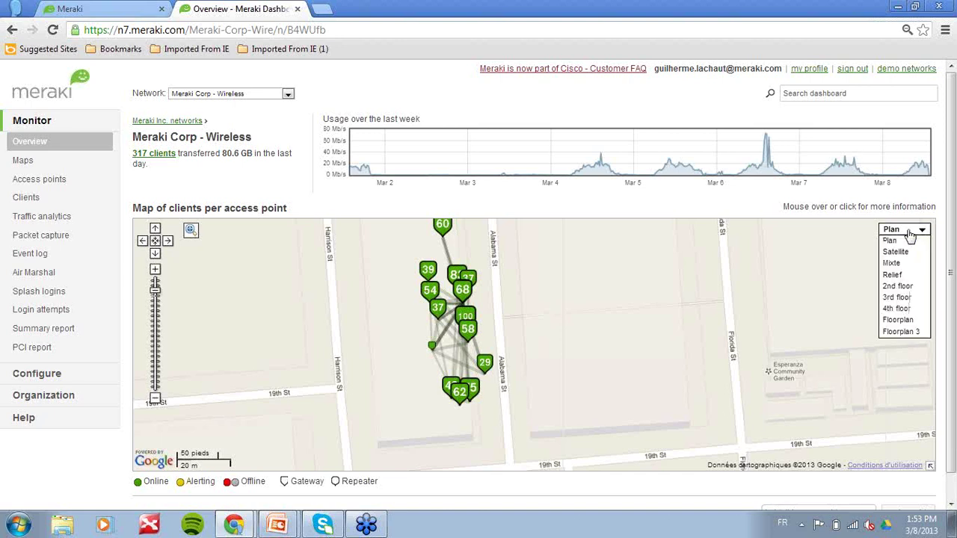
pyautogui.click(904, 307)
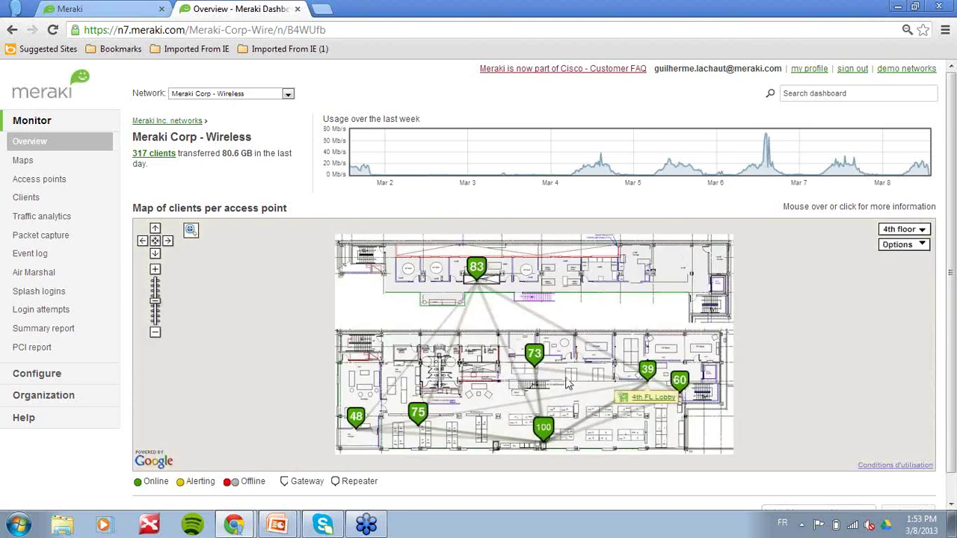
pyautogui.moveTo(545, 371)
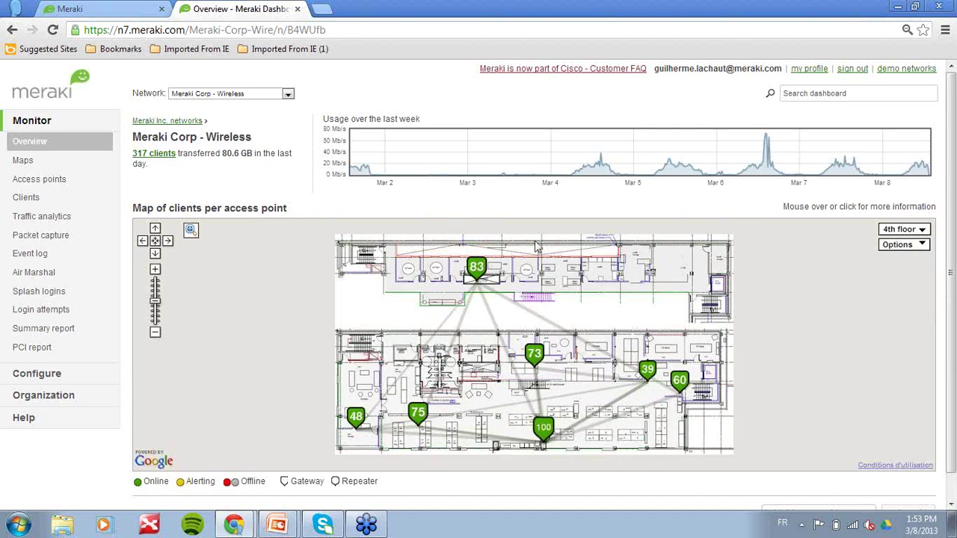
pyautogui.moveTo(483, 286)
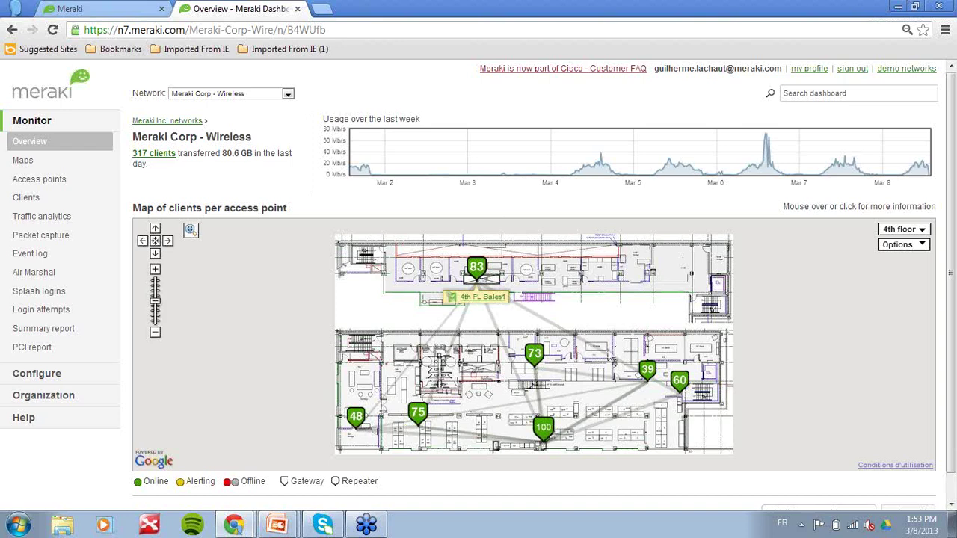
pyautogui.moveTo(647, 372)
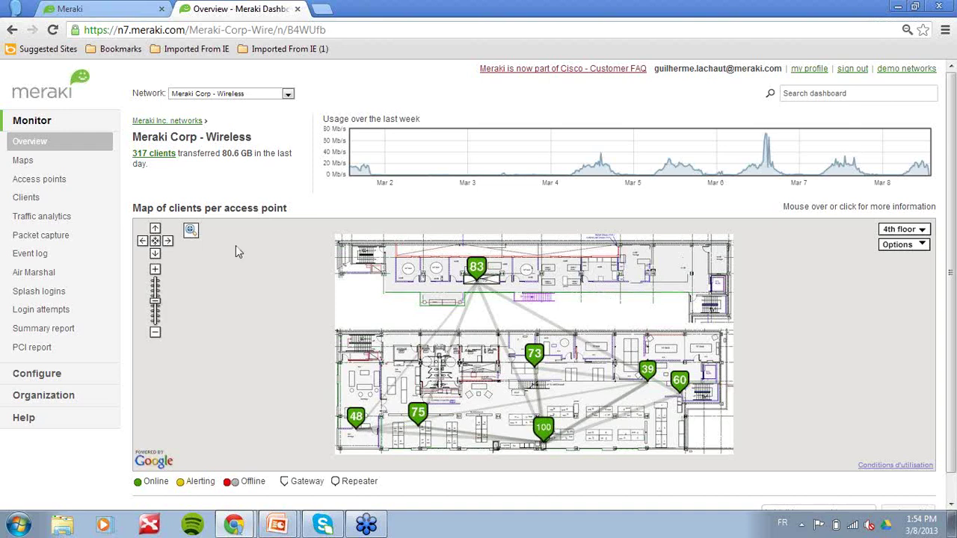
# Step: Add the Mesh latency column to the access points list and place it directly after the Name column
pyautogui.click(39, 180)
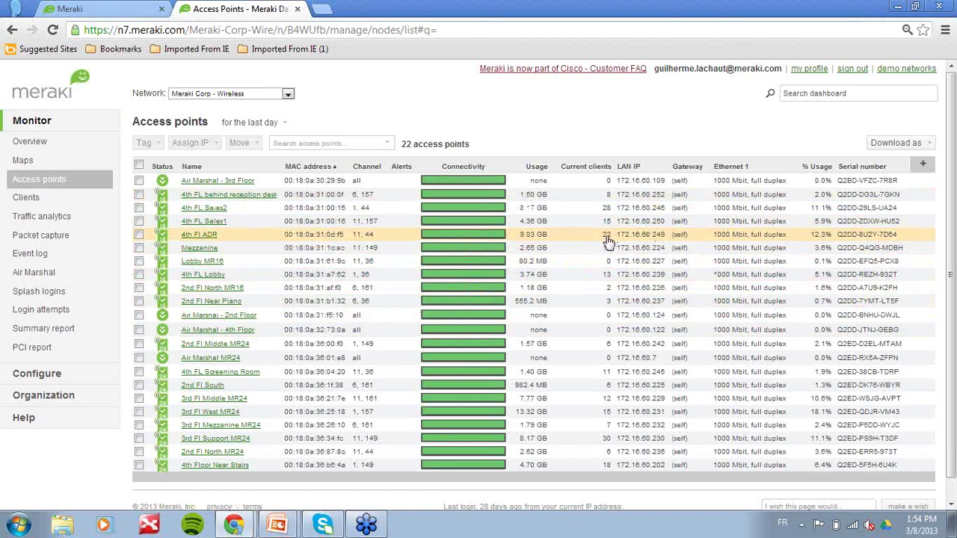
pyautogui.click(922, 163)
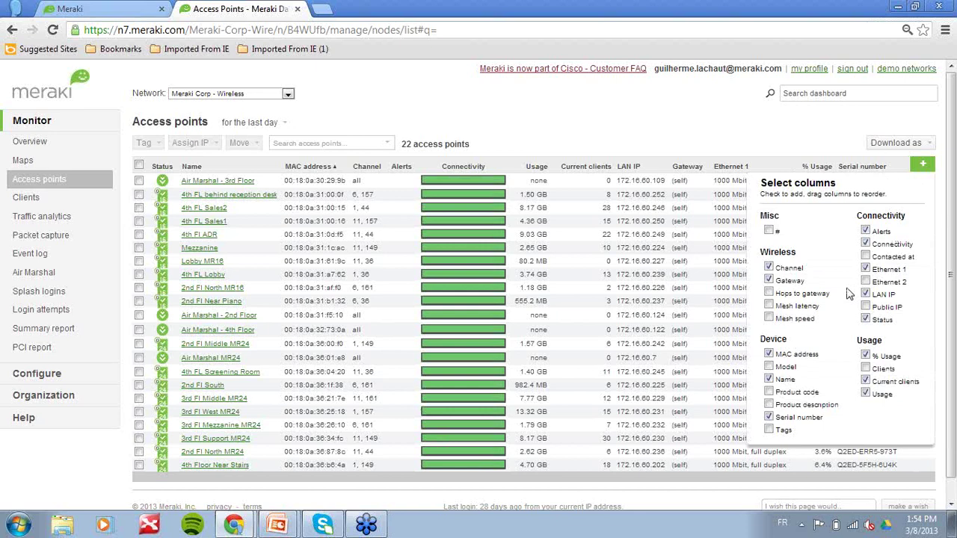
pyautogui.click(769, 307)
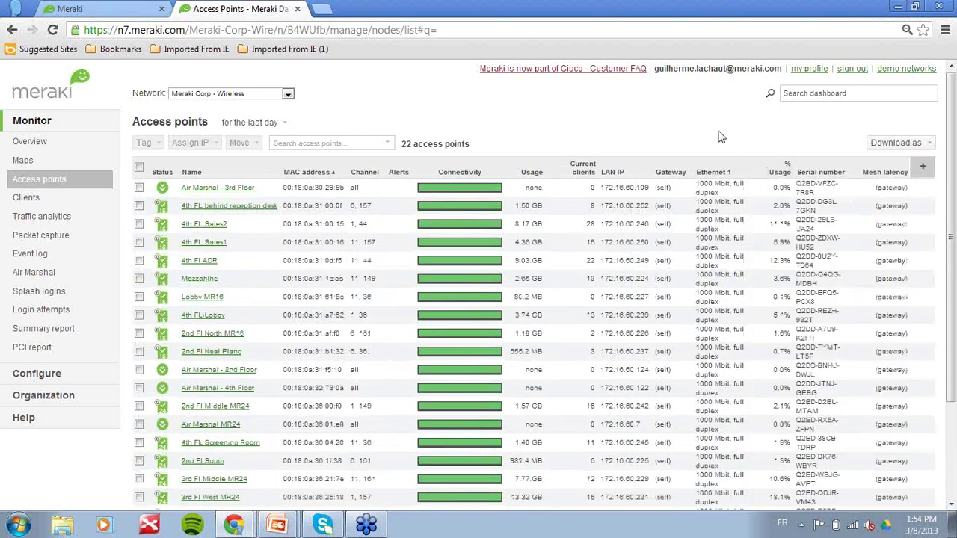
pyautogui.moveTo(889, 172); pyautogui.dragTo(299, 187)
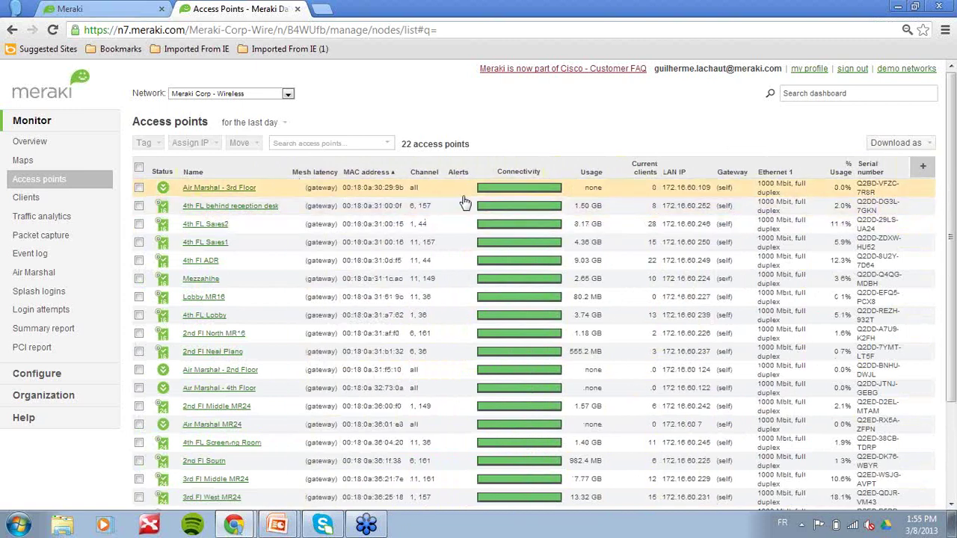
# Step: Select the access points 4th FL behind reception desk, 4th FL Sales2 and 4th FL Sales1, and bring up their tagging options
pyautogui.click(138, 206)
pyautogui.click(138, 225)
pyautogui.click(139, 242)
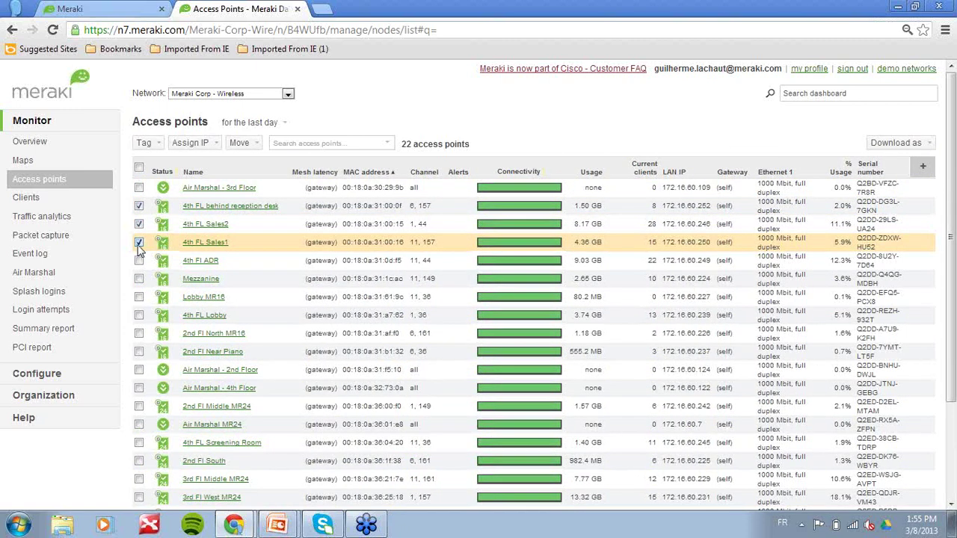
pyautogui.click(150, 147)
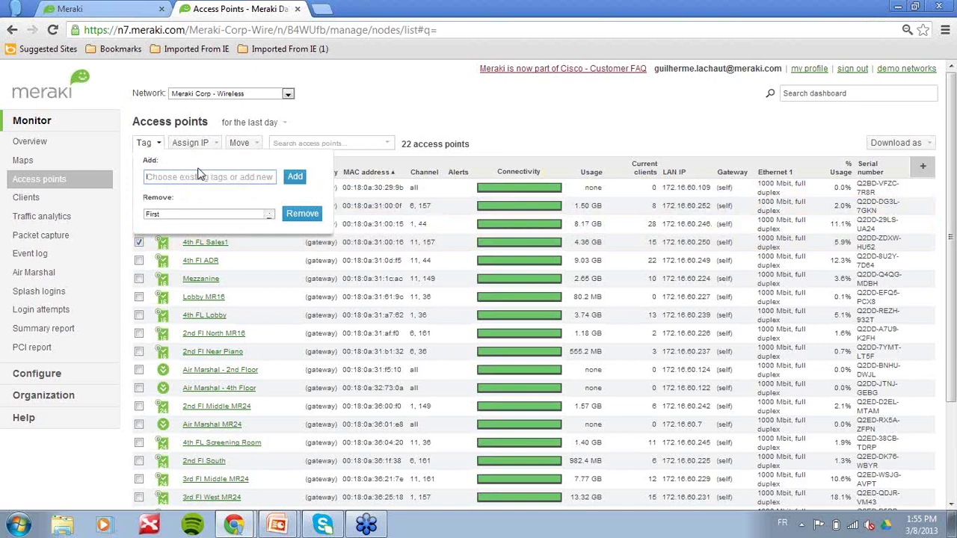
# Step: Close the tagging options and search the access points list for "4th floor"
pyautogui.click(369, 142)
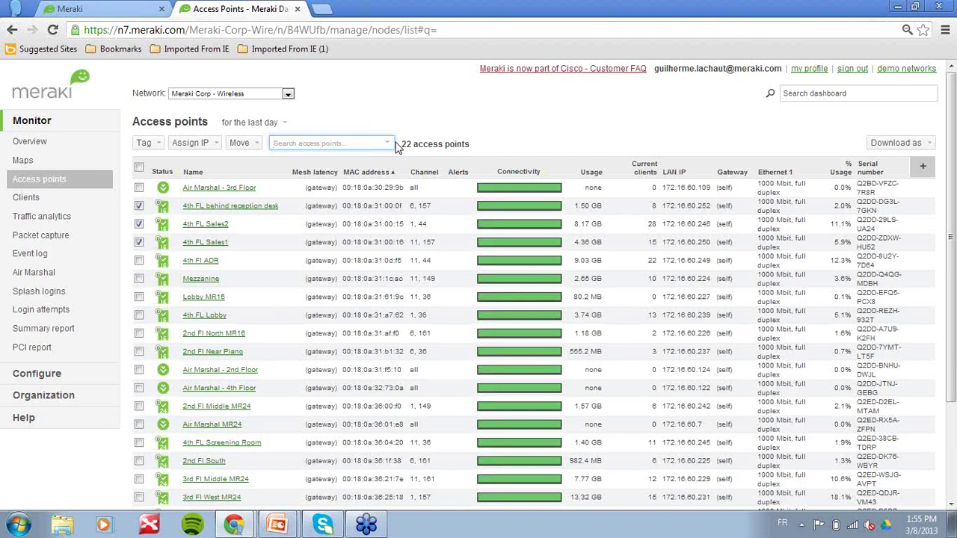
pyautogui.write('"')
pyautogui.press('BackSpace')
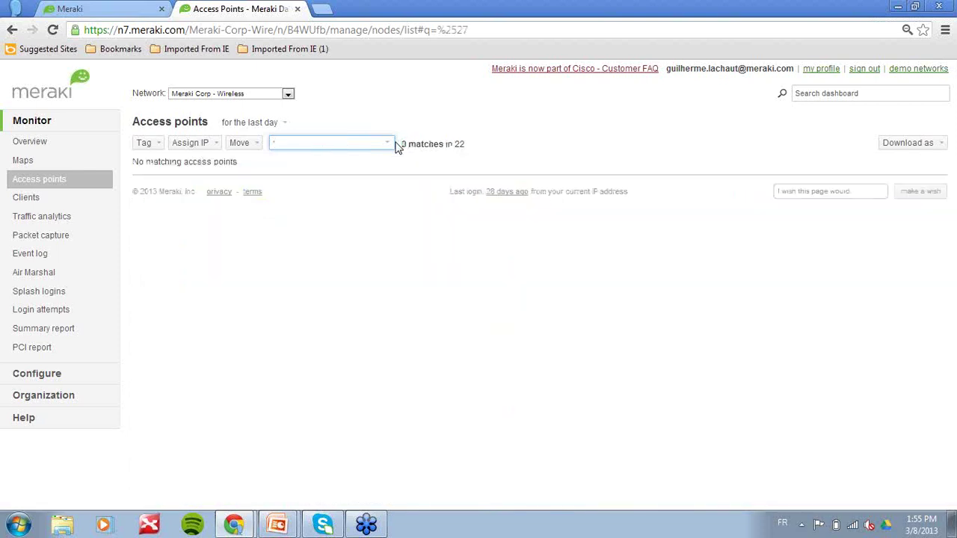
pyautogui.write('4')
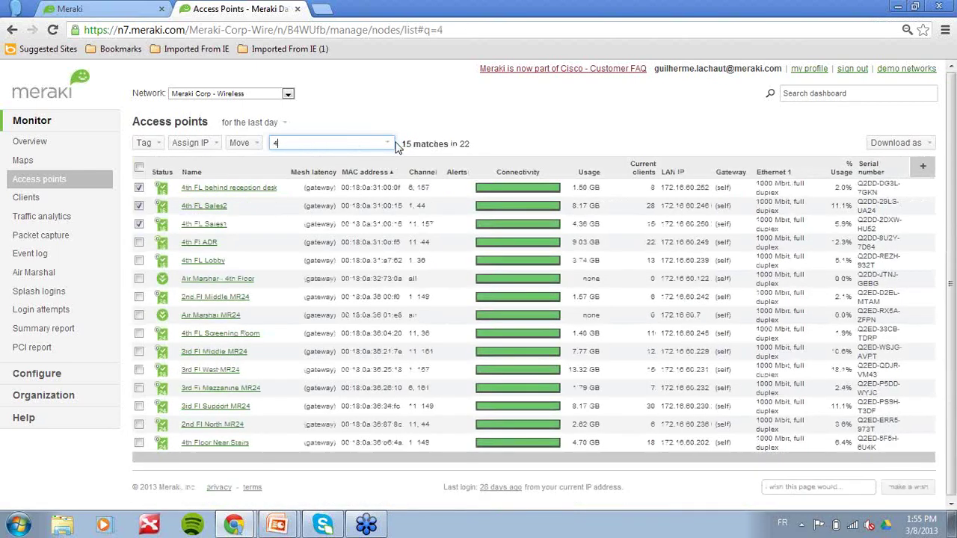
pyautogui.write('th floo')
pyautogui.write('r')
pyautogui.press('BackSpace')
pyautogui.write('or')
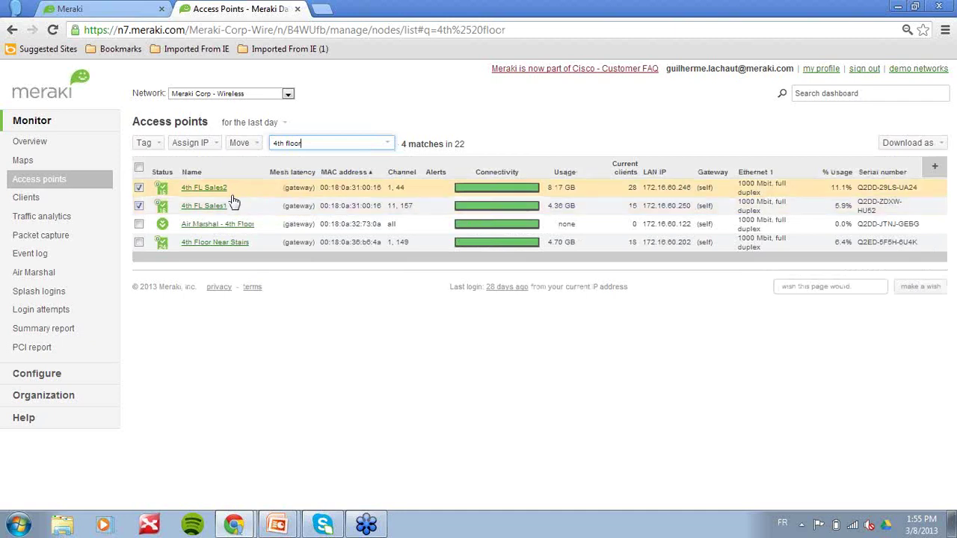
# Step: Open the details of the 4th FL Sales2 access point and enlarge the floor plan around its marker
pyautogui.click(203, 190)
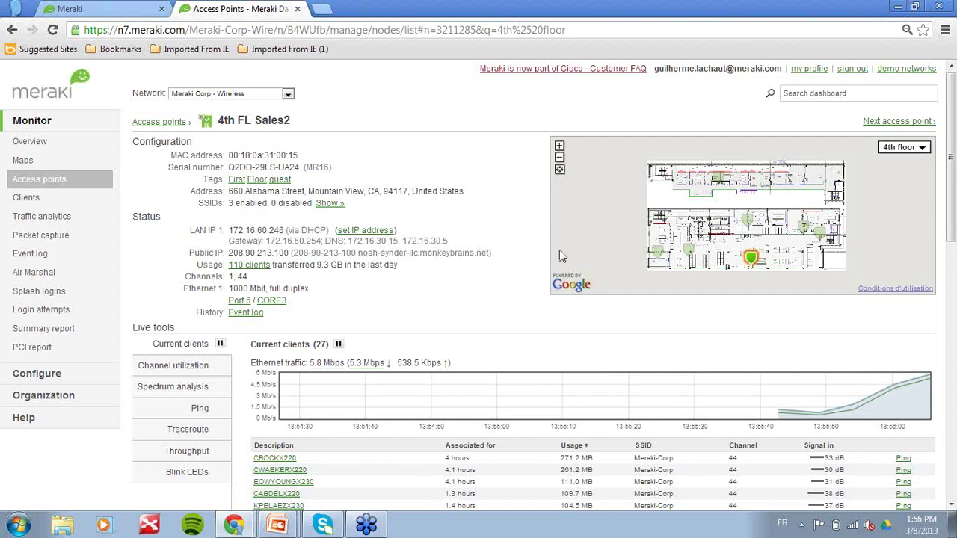
pyautogui.click(561, 151)
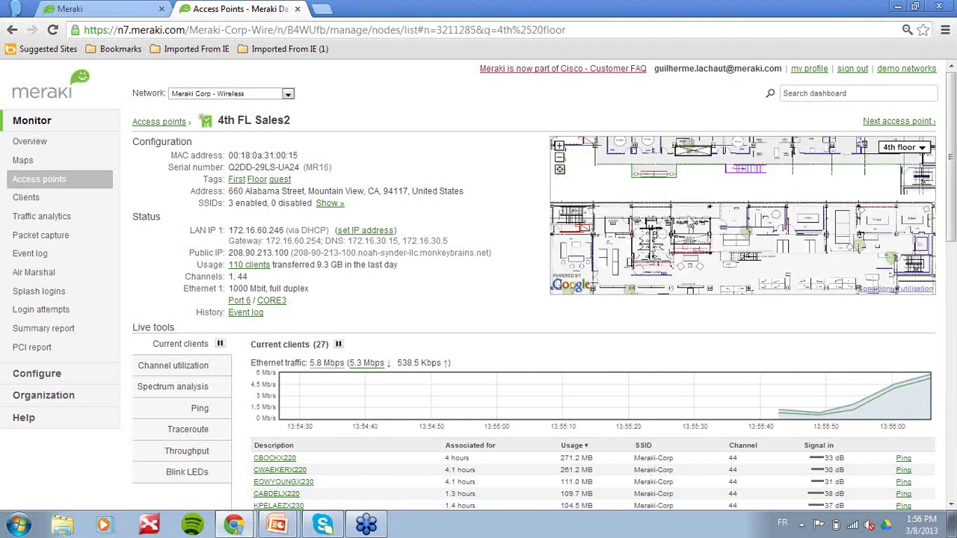
pyautogui.moveTo(747, 276); pyautogui.dragTo(733, 184)
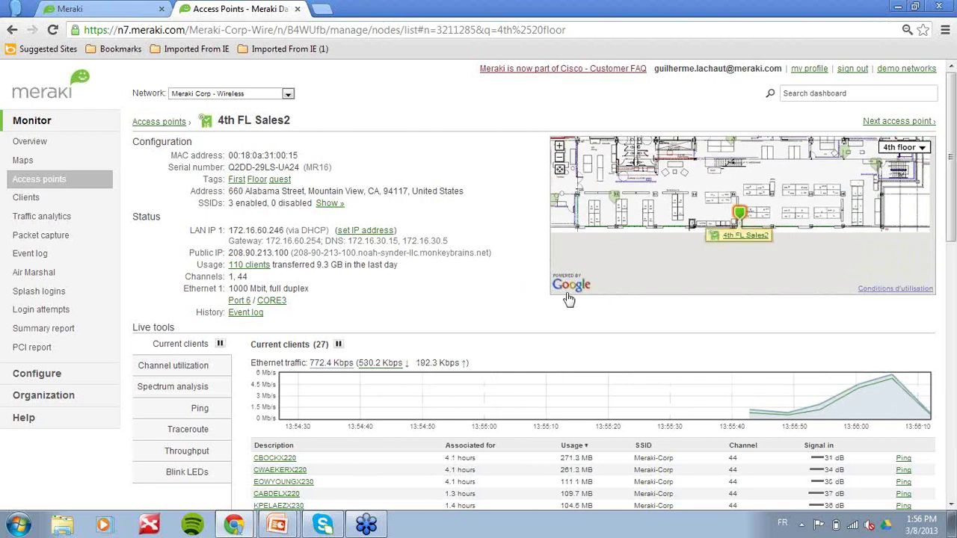
# Step: Examine the access point's Ethernet traffic and the list of its current clients
pyautogui.scroll(-2, 522, 272)
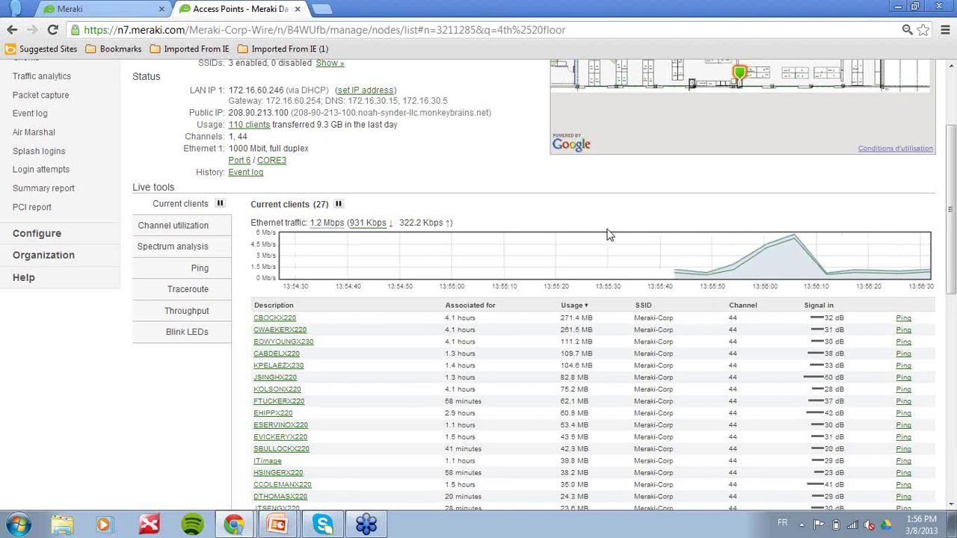
pyautogui.scroll(-1, 778, 260)
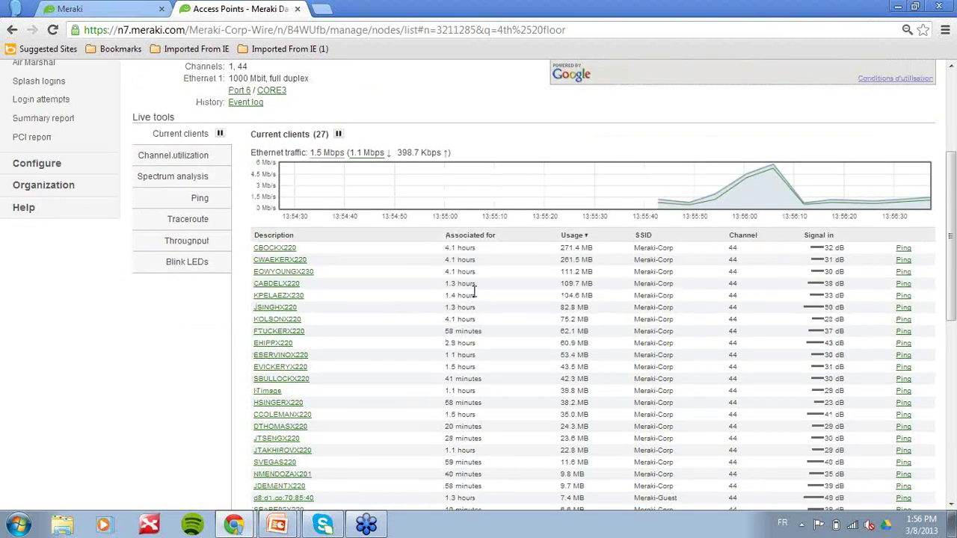
pyautogui.scroll(-1, 473, 272)
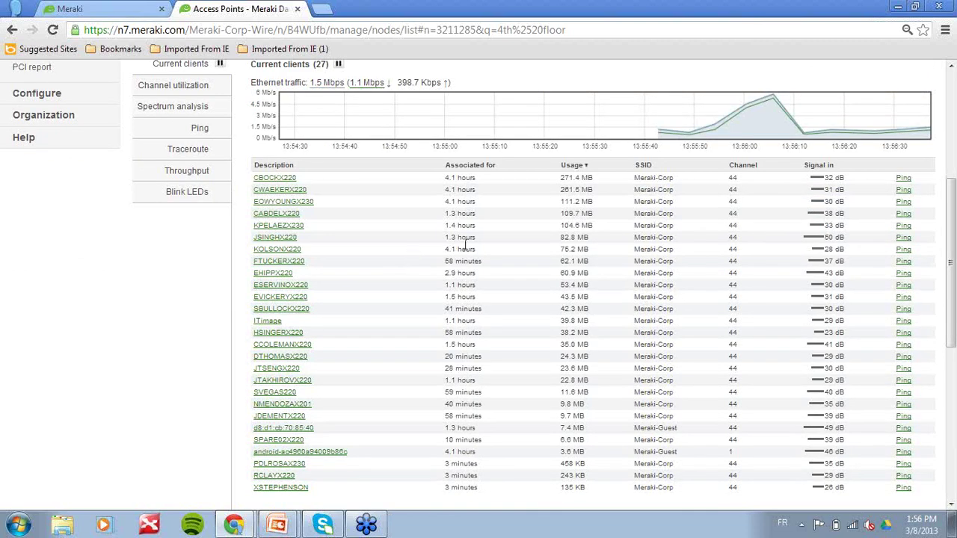
pyautogui.scroll(-2, 463, 246)
pyautogui.scroll(10, 465, 243)
# Step: Go through the access point's channel utilization, spectrum analysis and ping live tools, and review its mesh neighbors and usage graphs
pyautogui.click(174, 296)
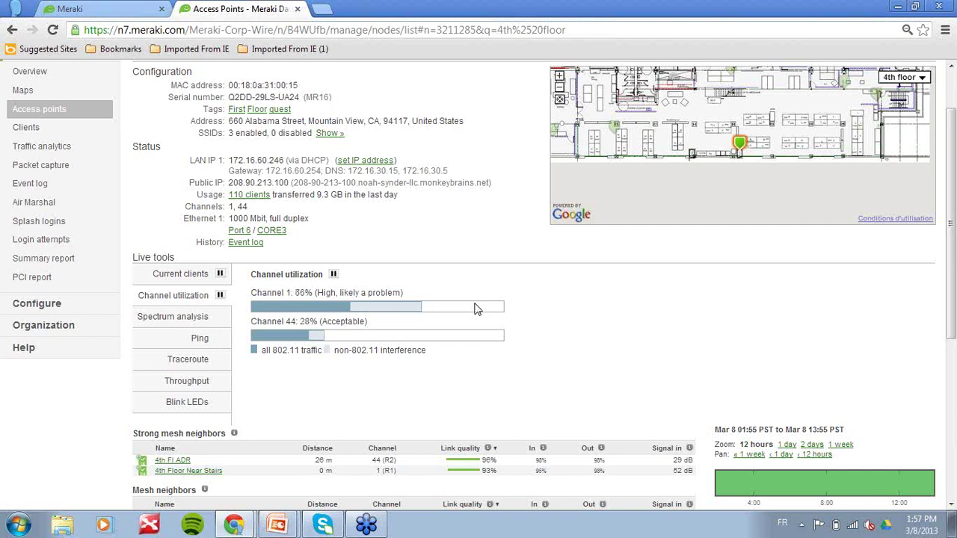
pyautogui.click(159, 320)
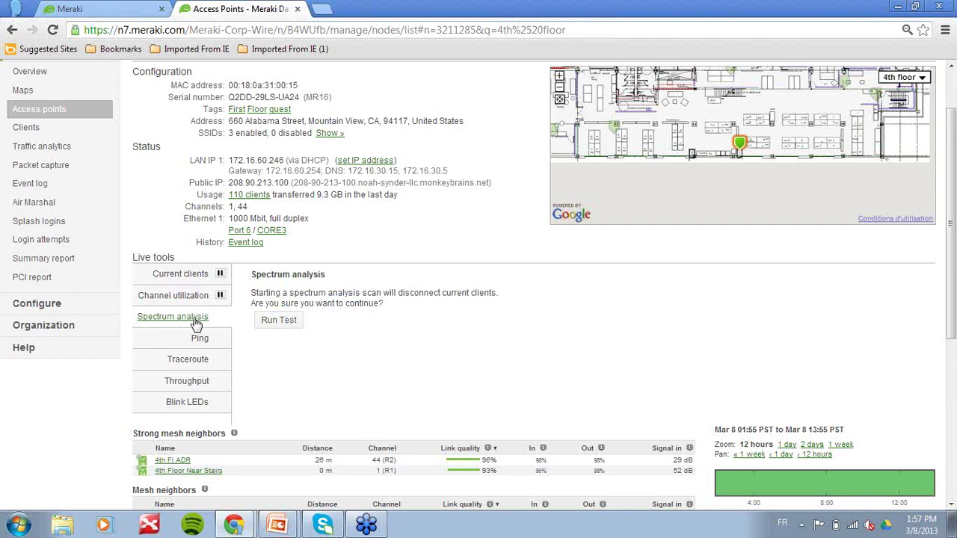
pyautogui.click(199, 338)
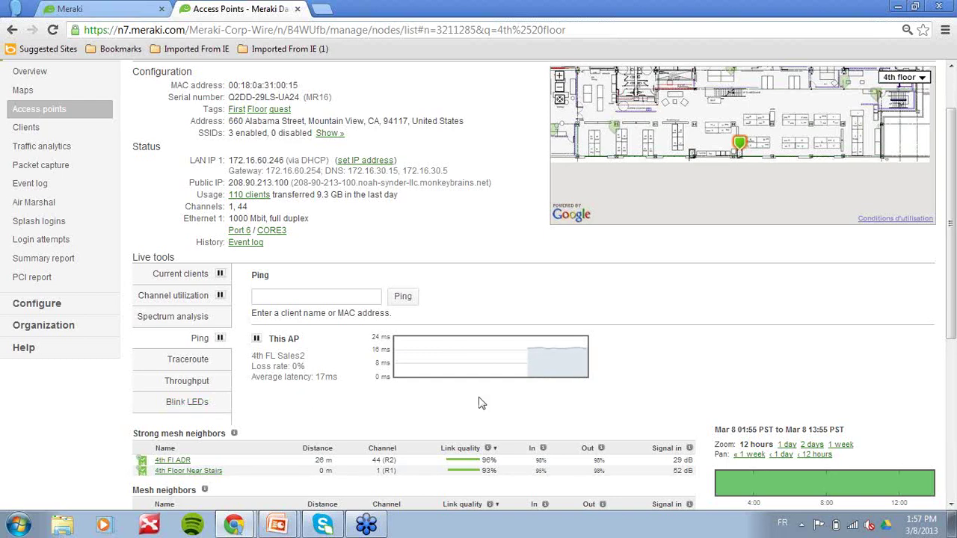
pyautogui.scroll(-3, 478, 401)
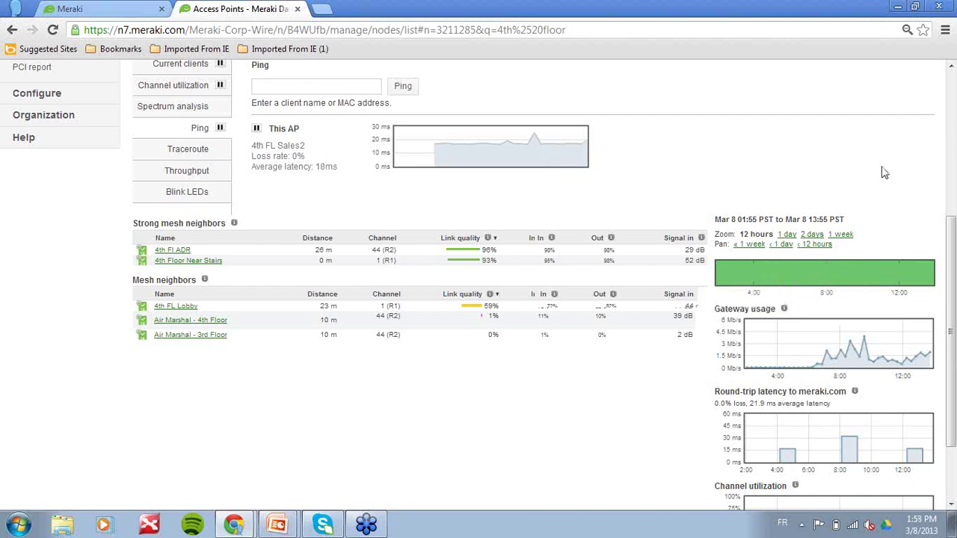
pyautogui.scroll(3, 632, 160)
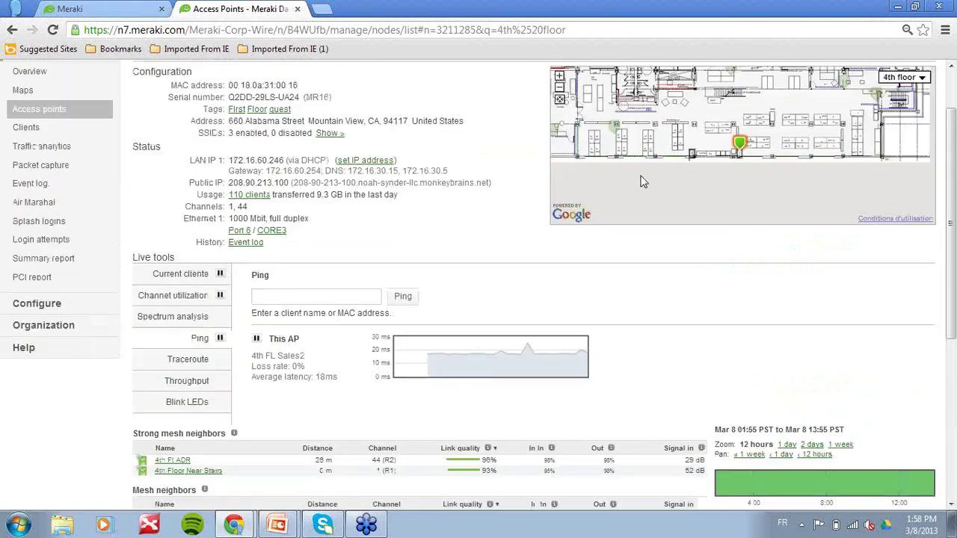
# Step: Open the network's client usage overview and set its time range to the last week
pyautogui.click(30, 128)
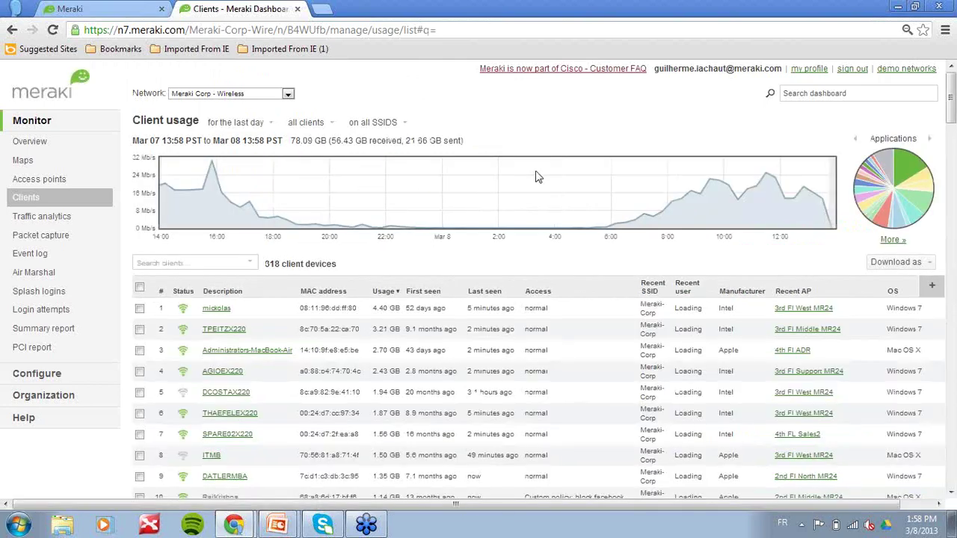
pyautogui.scroll(-1, 534, 177)
pyautogui.scroll(1, 544, 177)
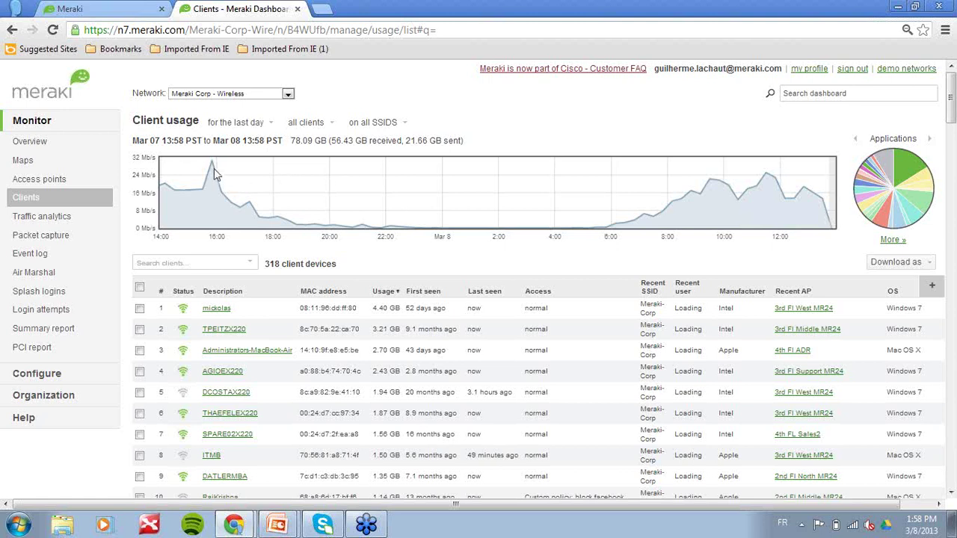
pyautogui.click(234, 122)
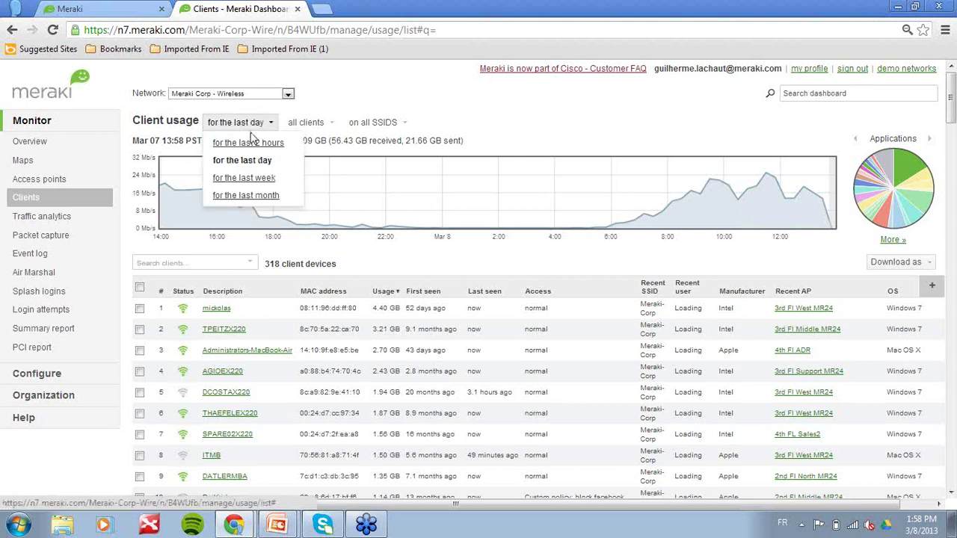
pyautogui.click(261, 180)
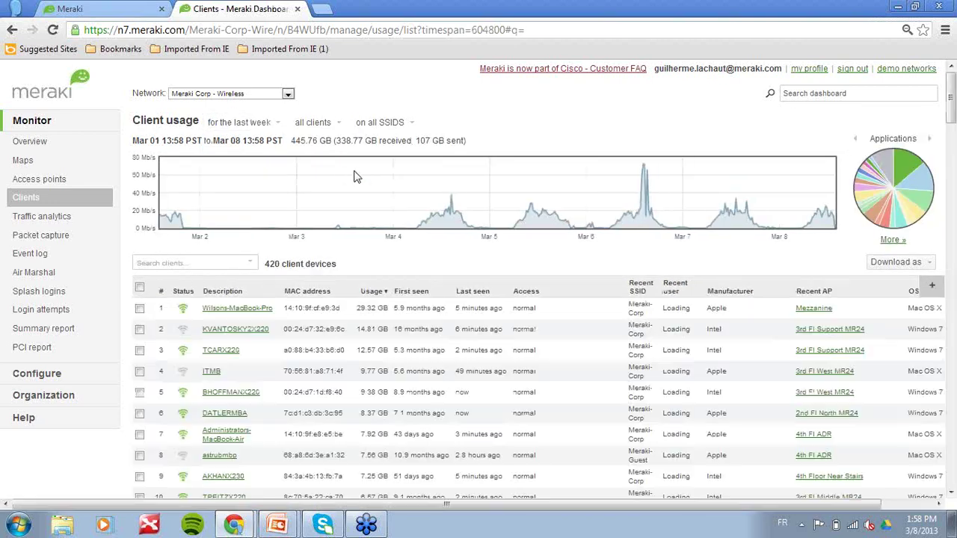
# Step: Review the available client-status and SSID filters without changing them, and look over the client device list
pyautogui.click(329, 127)
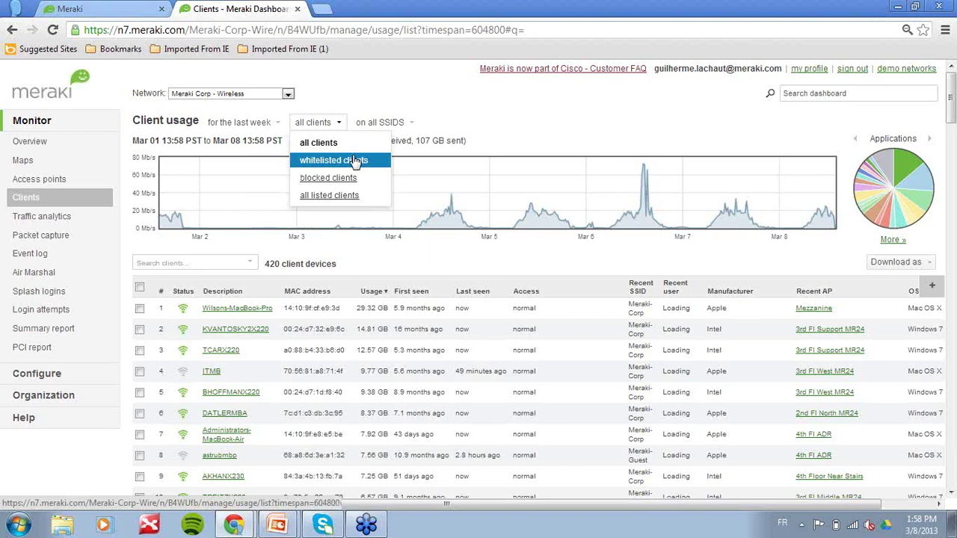
pyautogui.click(438, 120)
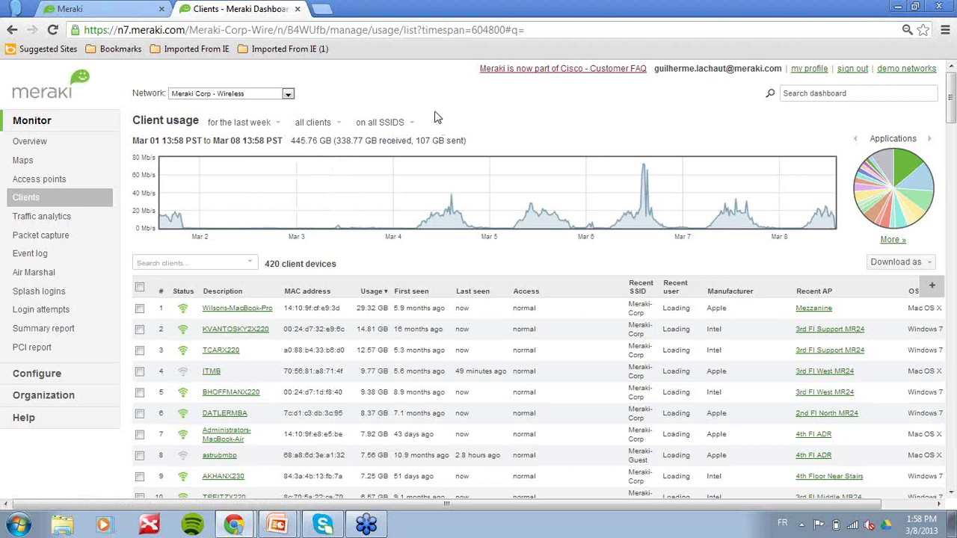
pyautogui.click(396, 125)
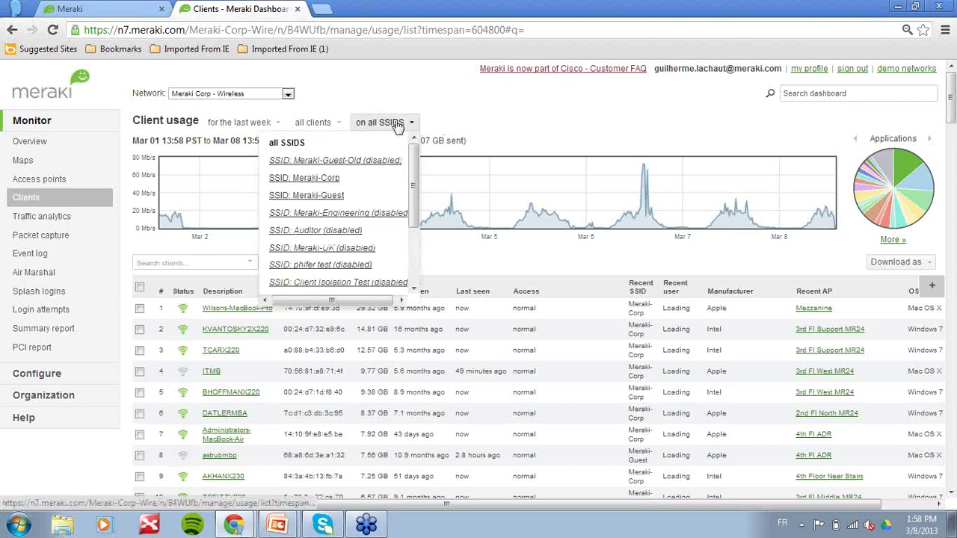
pyautogui.click(502, 125)
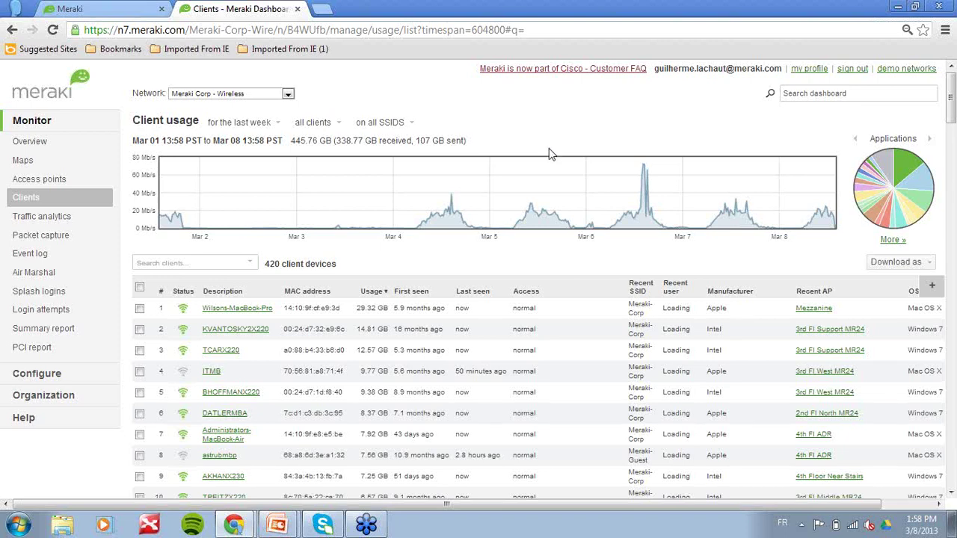
pyautogui.scroll(-1, 294, 239)
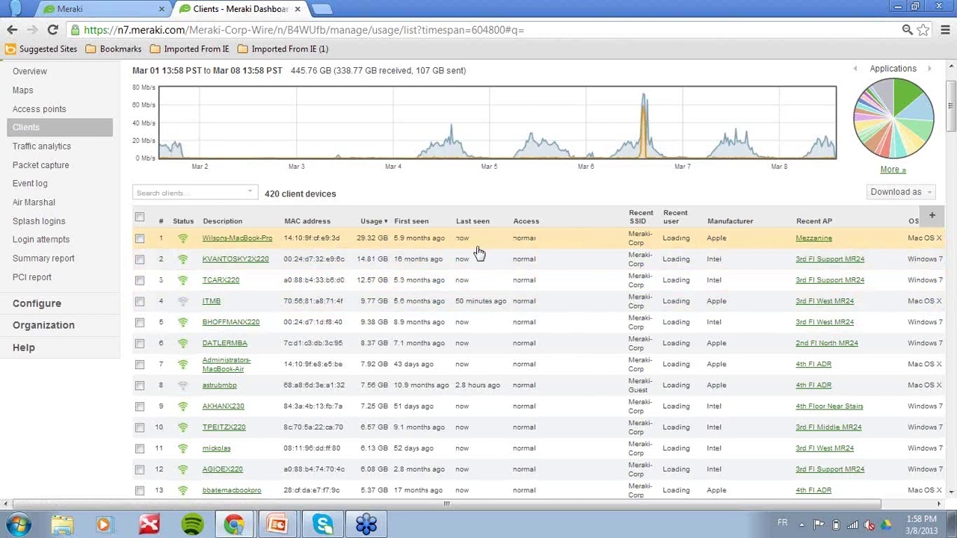
# Step: Hide the Recent AP, MAC address and Last seen columns from the client device list
pyautogui.click(932, 216)
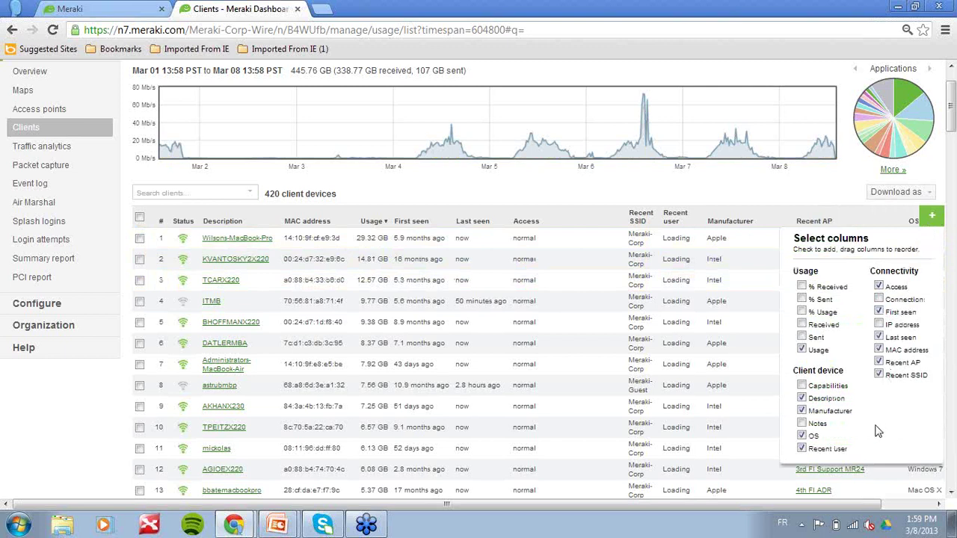
pyautogui.click(879, 362)
pyautogui.click(869, 344)
pyautogui.click(870, 332)
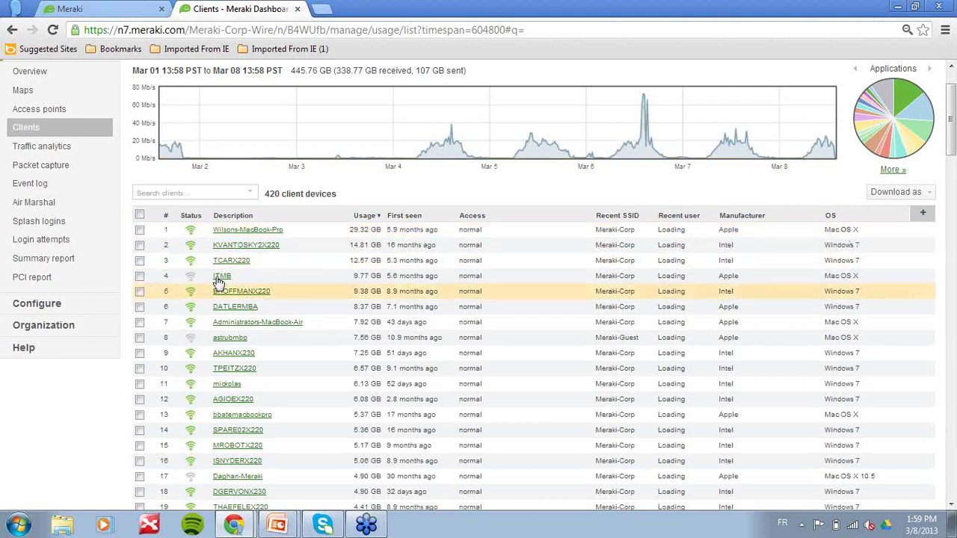
# Step: Search the client list by a user's surname, and replace that search with iphone
pyautogui.click(201, 194)
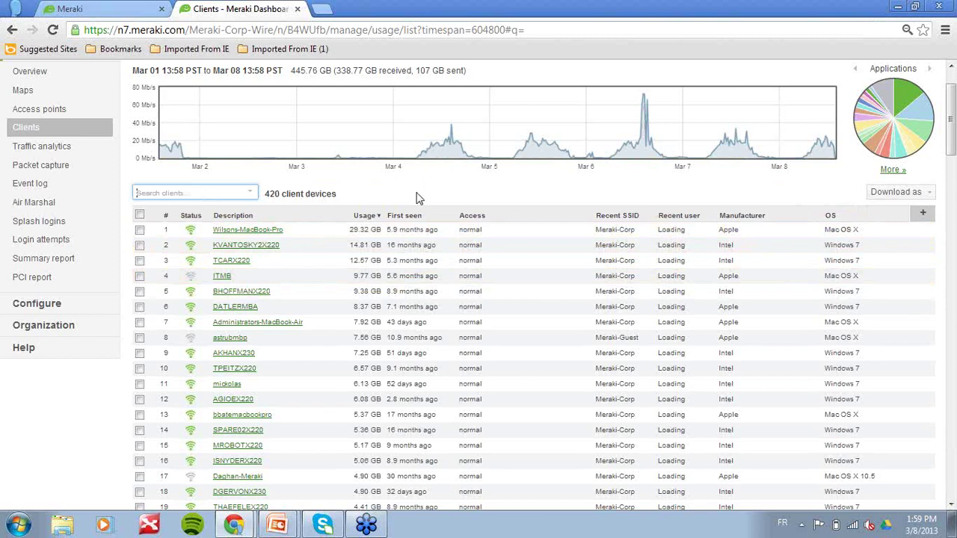
pyautogui.write('lqchaut')
pyautogui.press('BackSpace')
pyautogui.press('BackSpace')
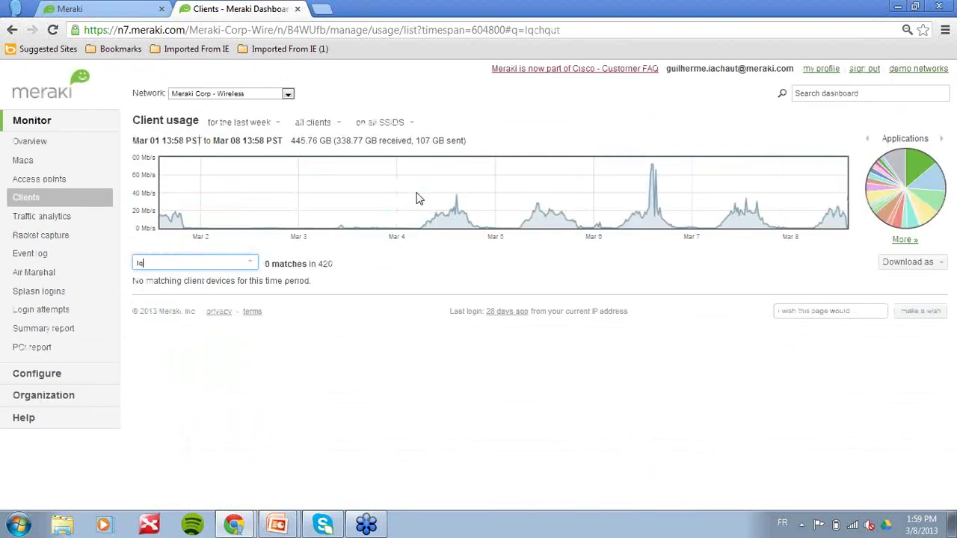
pyautogui.press('BackSpace')
pyautogui.write('achaut')
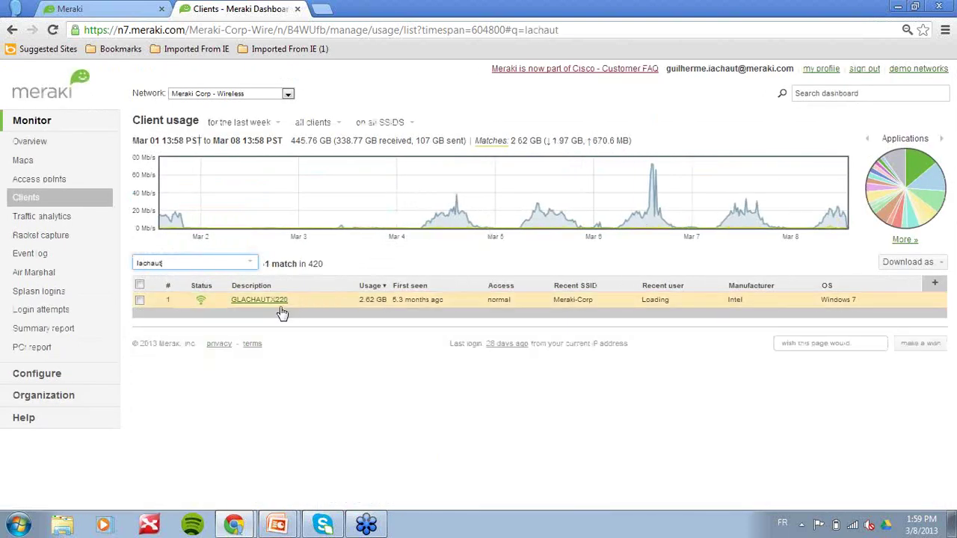
pyautogui.doubleClick(177, 263)
pyautogui.write('iphone')
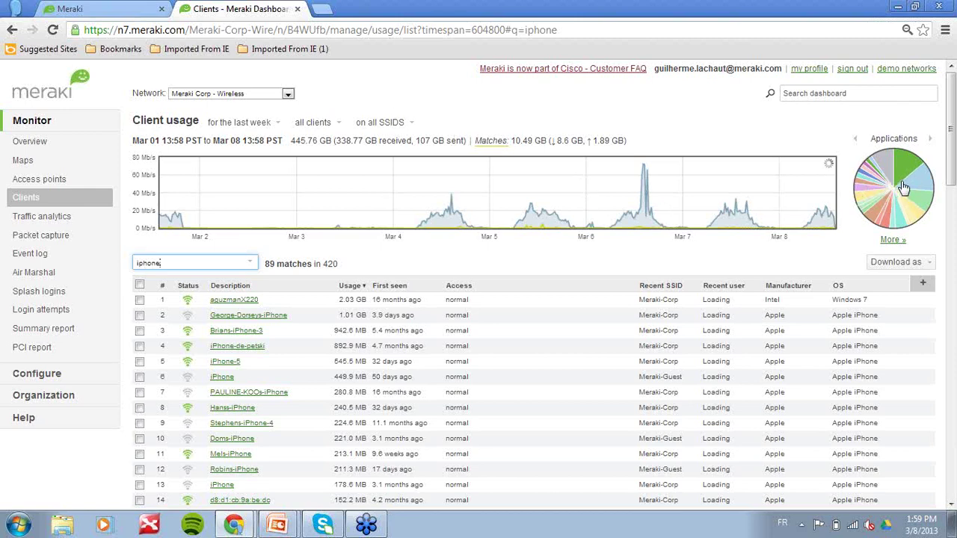
# Step: Open the applications details behind the usage pie chart and examine the traffic usage per application
pyautogui.moveTo(899, 191)
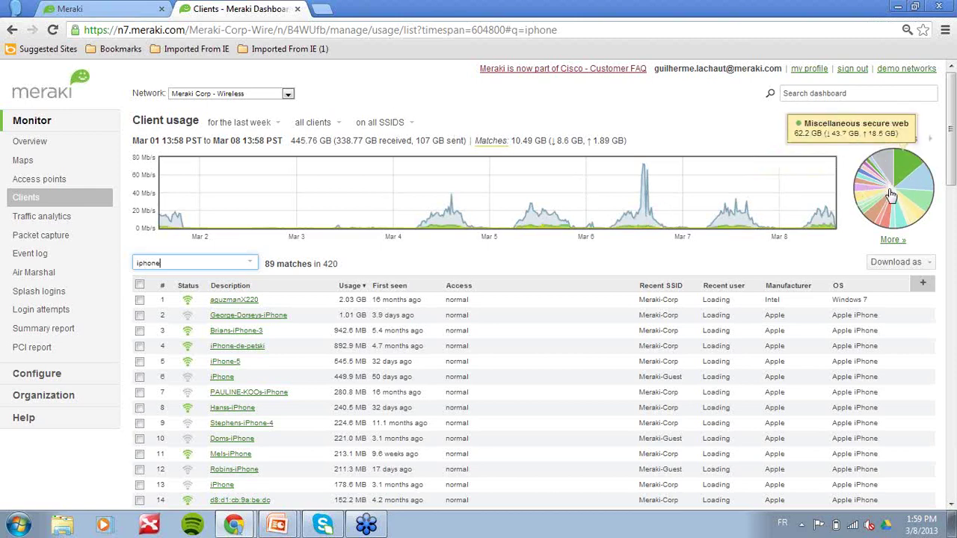
pyautogui.click(896, 191)
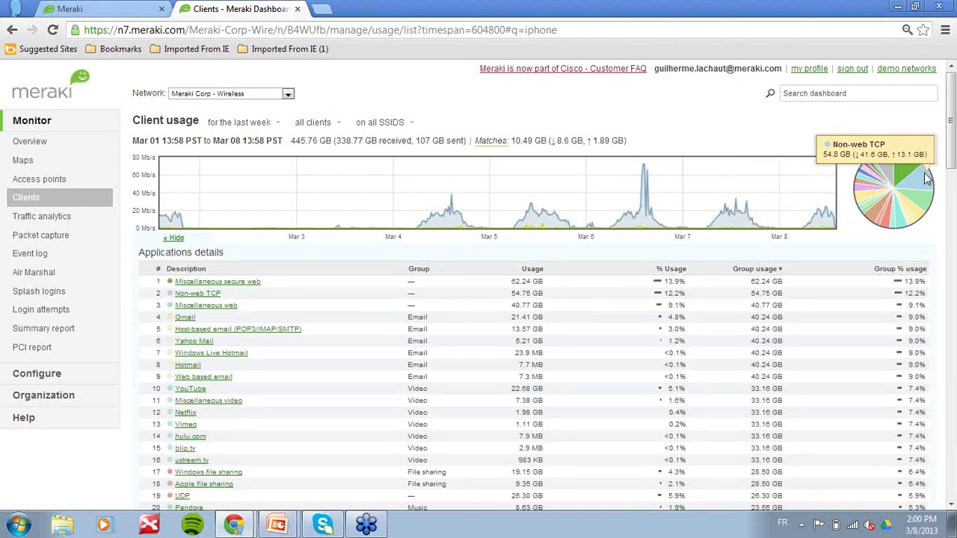
pyautogui.moveTo(911, 175)
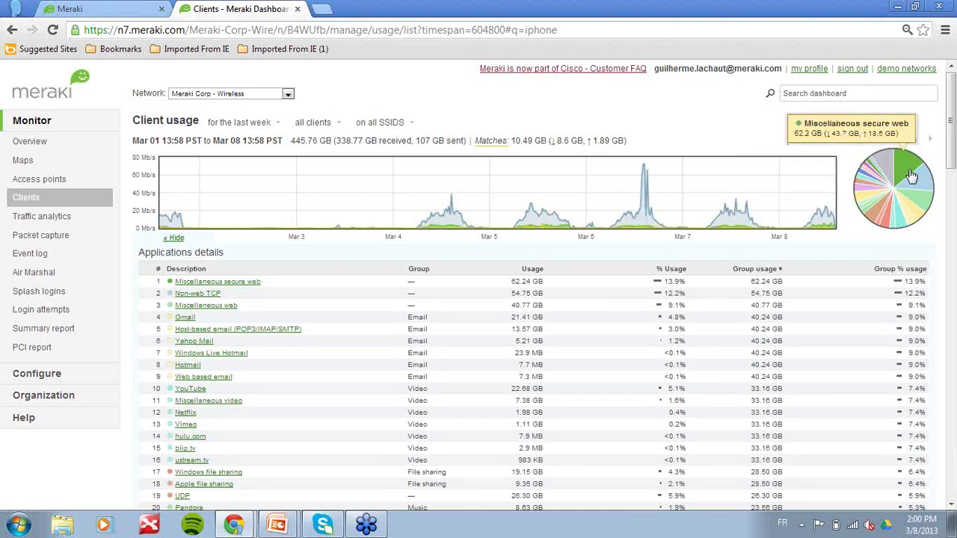
pyautogui.scroll(-1, 463, 283)
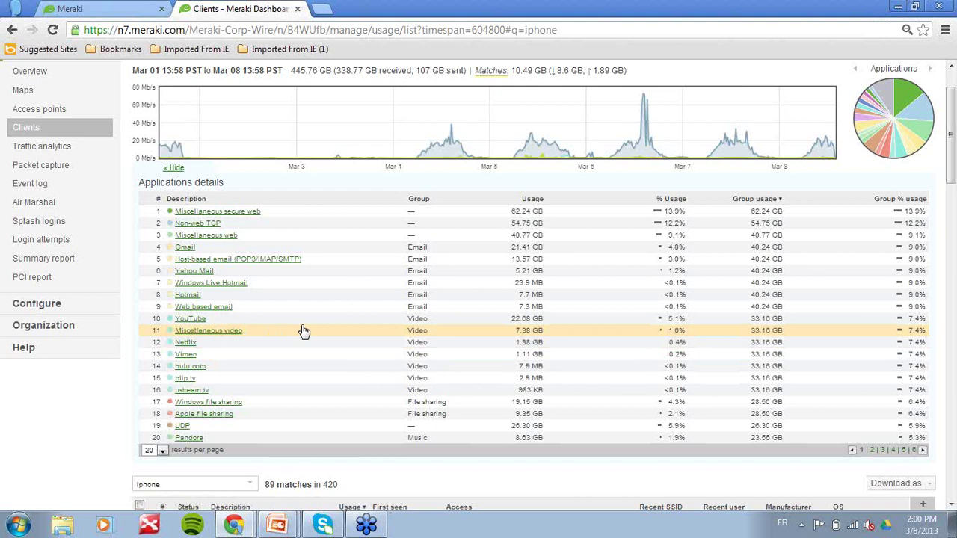
# Step: Open the firewall and traffic shaping configuration for the Meraki-Guest SSID
pyautogui.moveTo(51, 307)
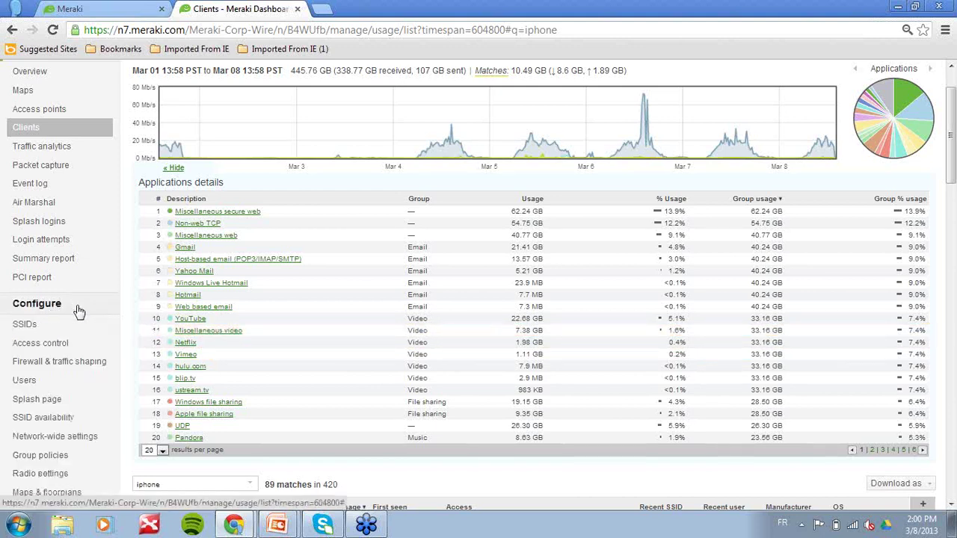
pyautogui.click(69, 367)
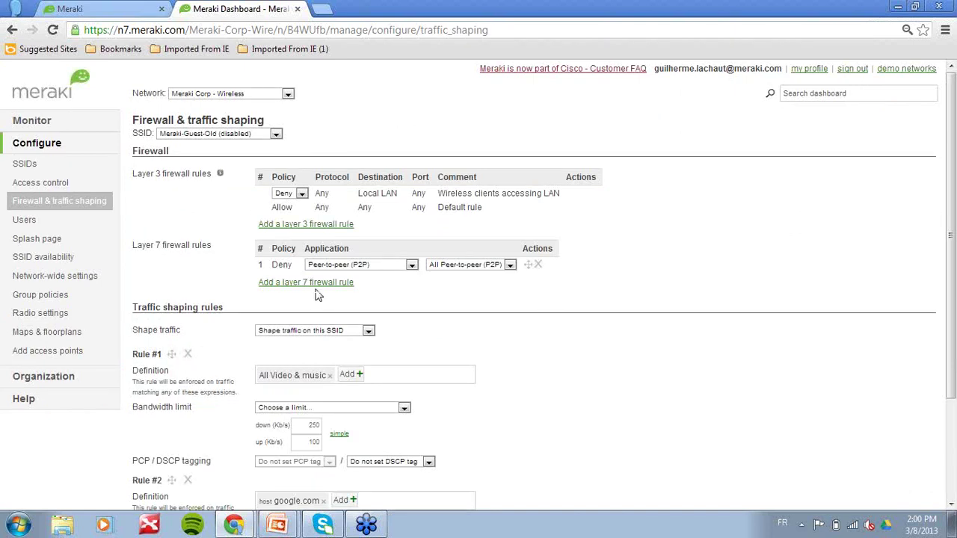
pyautogui.click(276, 134)
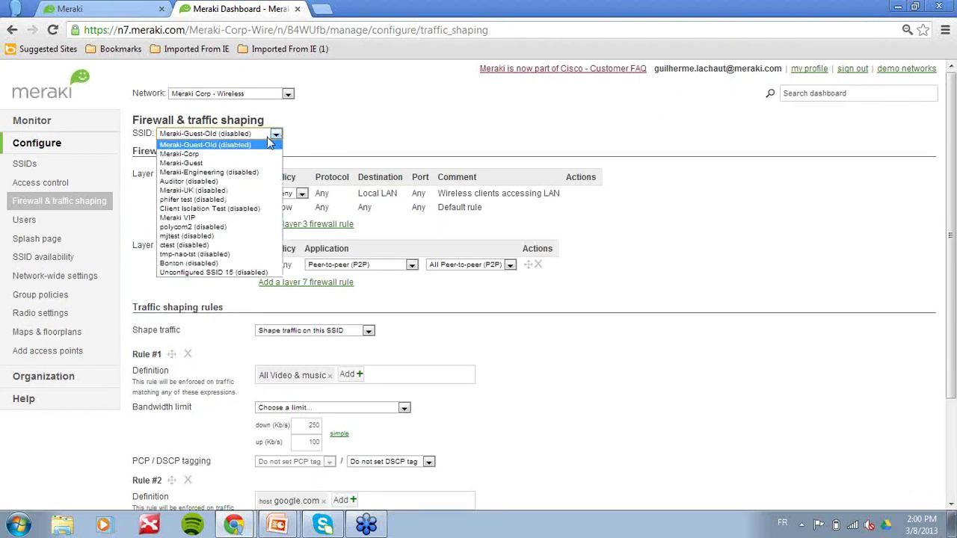
pyautogui.click(250, 163)
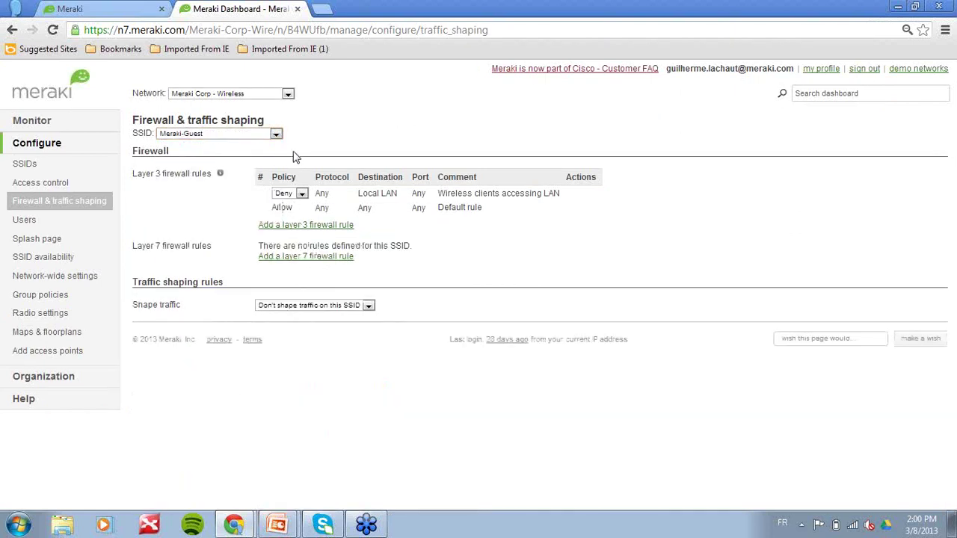
# Step: Add a layer 7 firewall rule that denies All Peer-to-peer (P2P) traffic, and look over the individual P2P applications
pyautogui.click(333, 256)
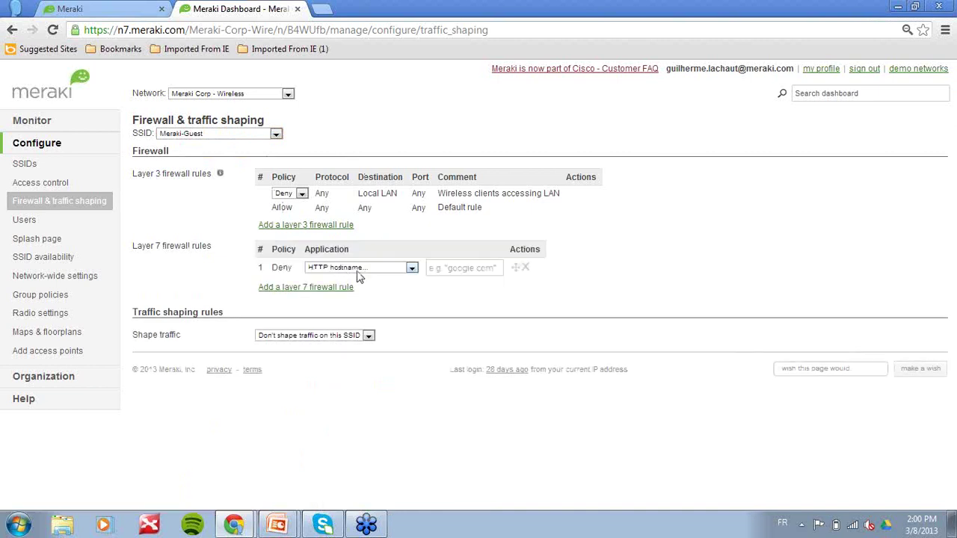
pyautogui.click(364, 268)
pyautogui.click(370, 316)
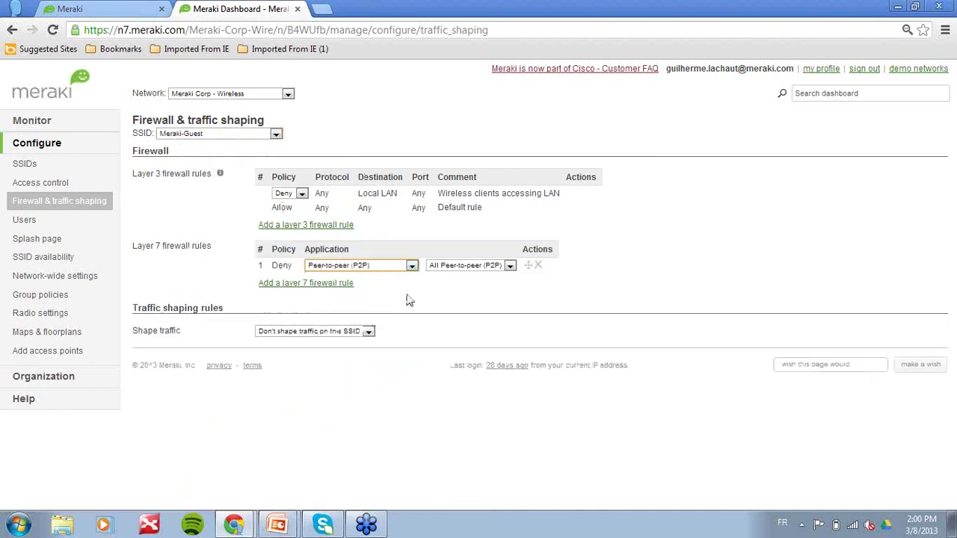
pyautogui.click(471, 268)
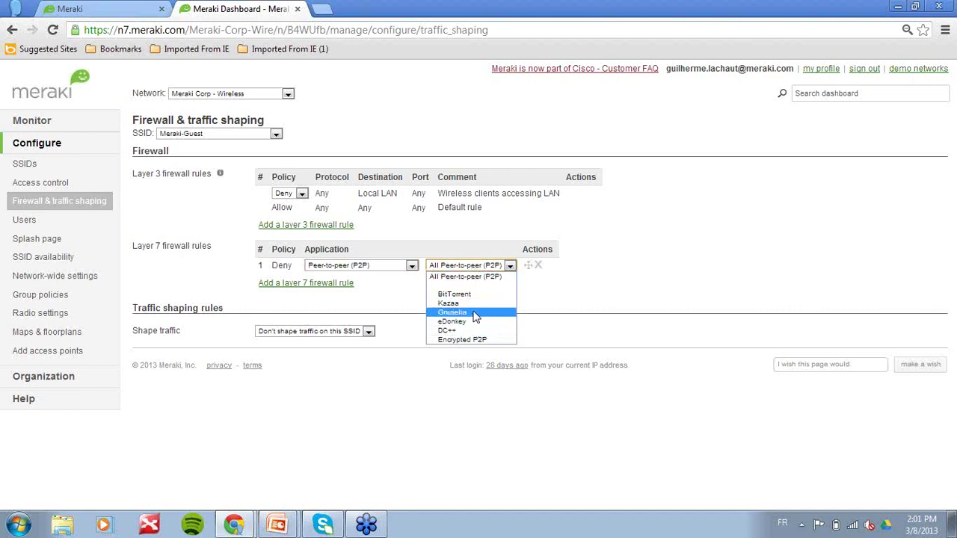
pyautogui.click(560, 297)
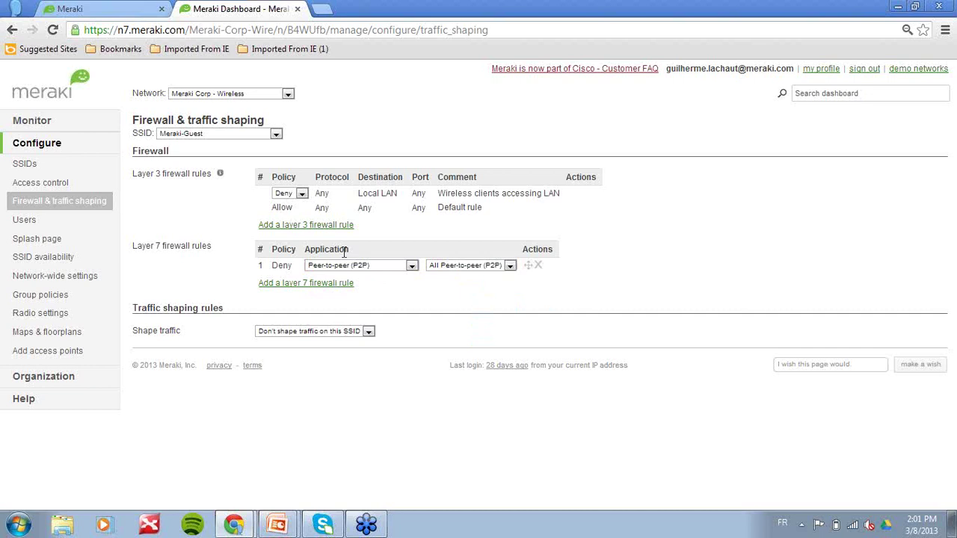
# Step: Enable traffic shaping on the SSID with a rule for All VoIP & video conferencing that ignores the SSID bandwidth limit
pyautogui.click(369, 332)
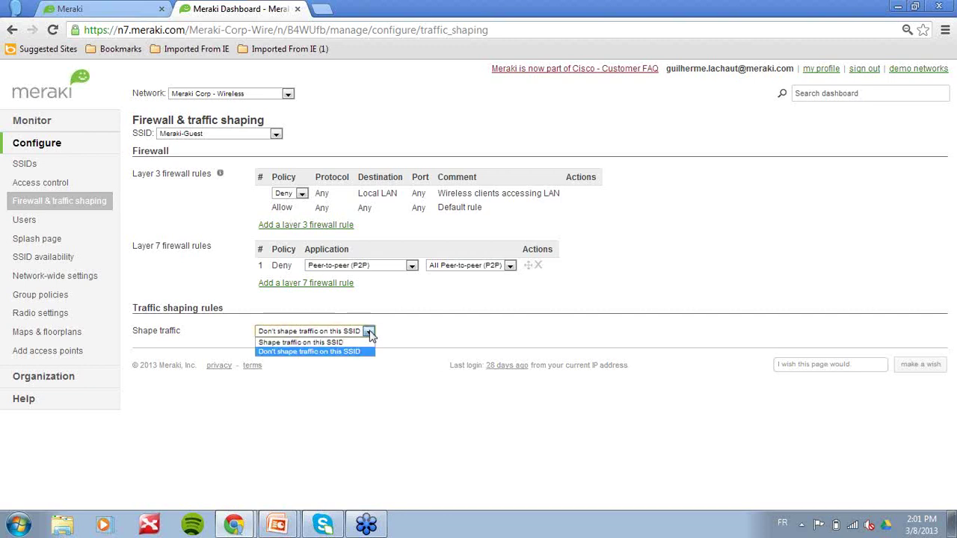
pyautogui.click(359, 343)
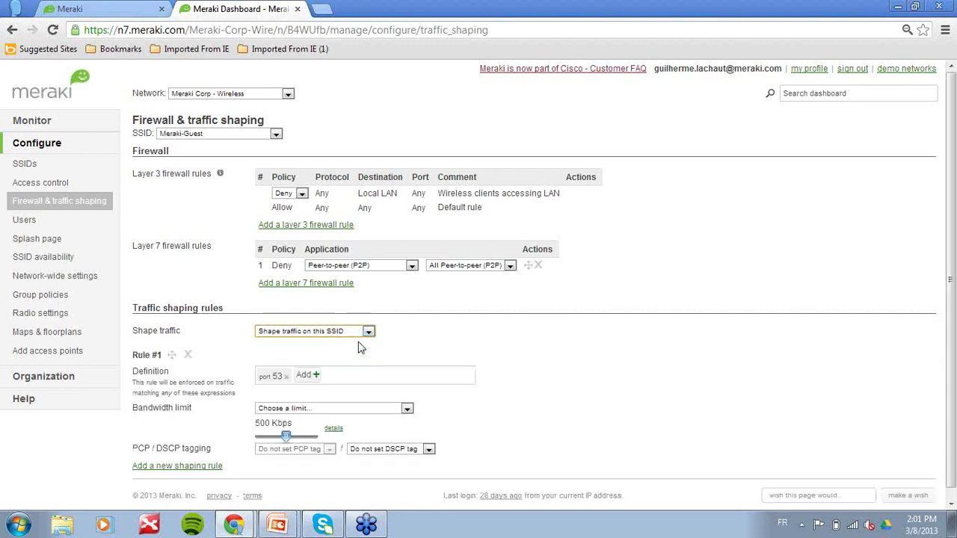
pyautogui.click(271, 376)
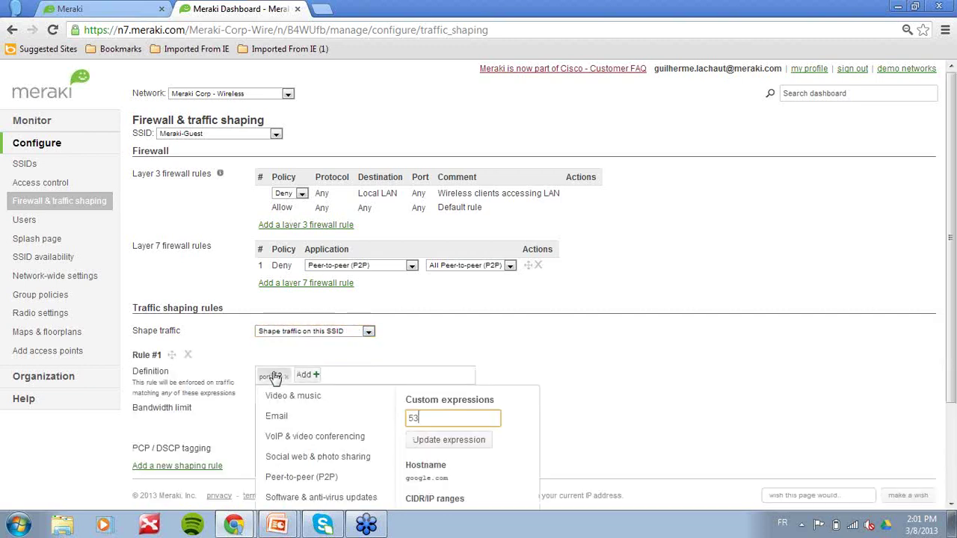
pyautogui.click(354, 394)
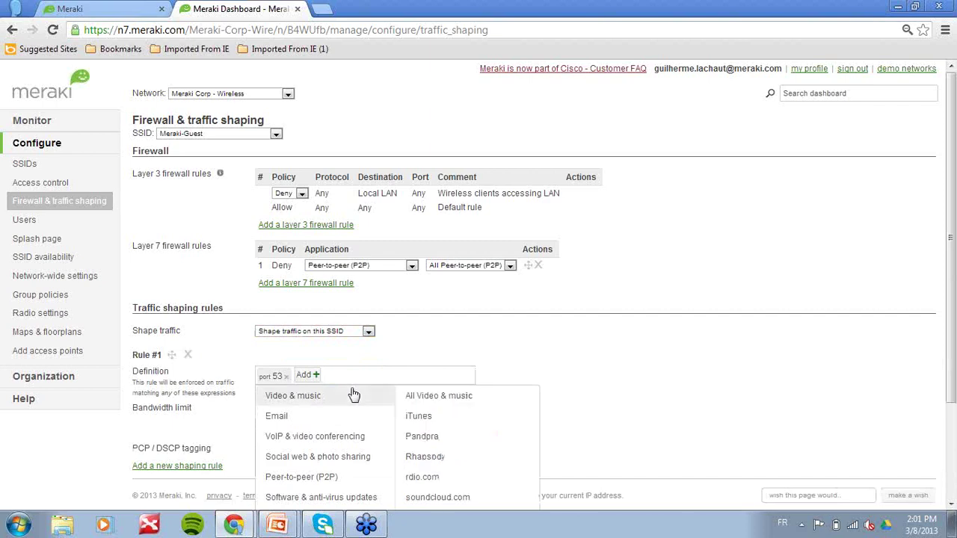
pyautogui.scroll(-1, 353, 394)
pyautogui.scroll(-1, 358, 389)
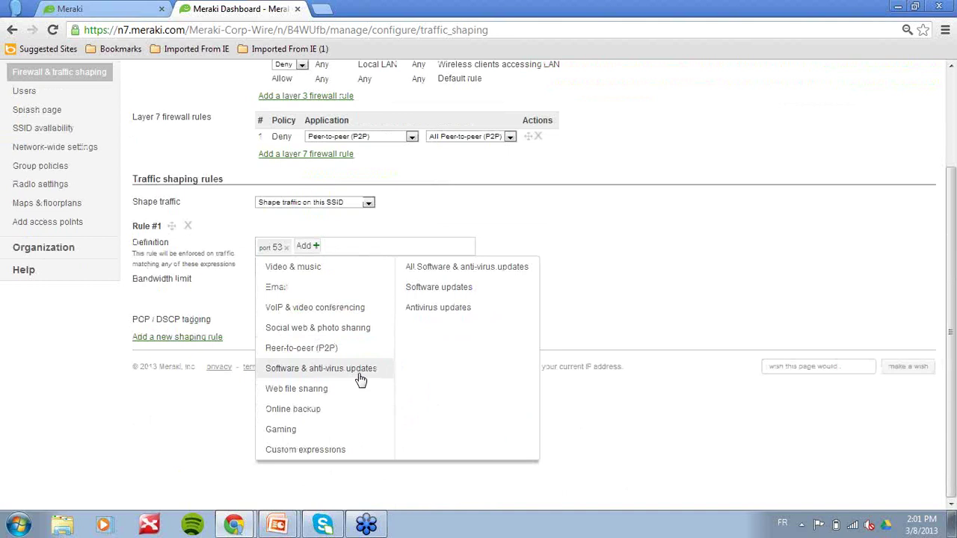
pyautogui.moveTo(363, 309)
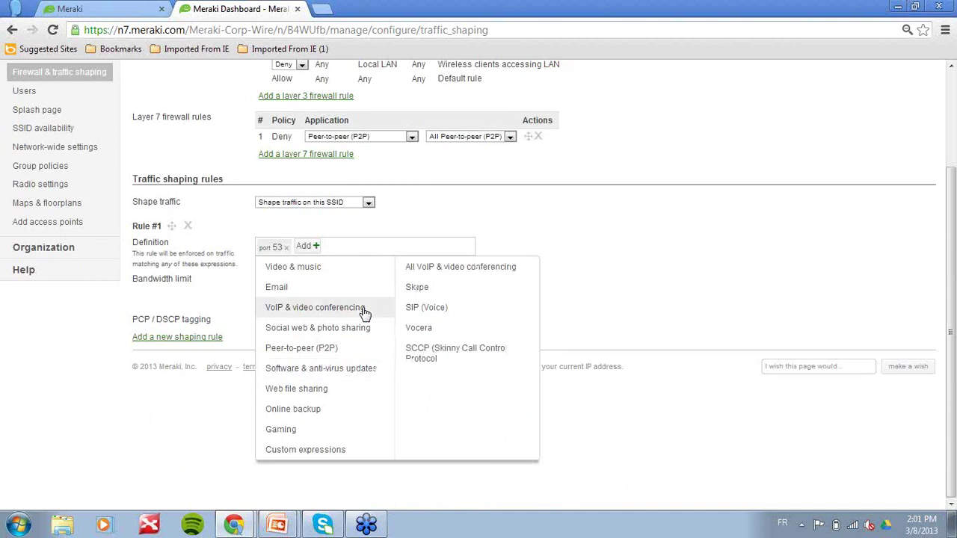
pyautogui.click(461, 267)
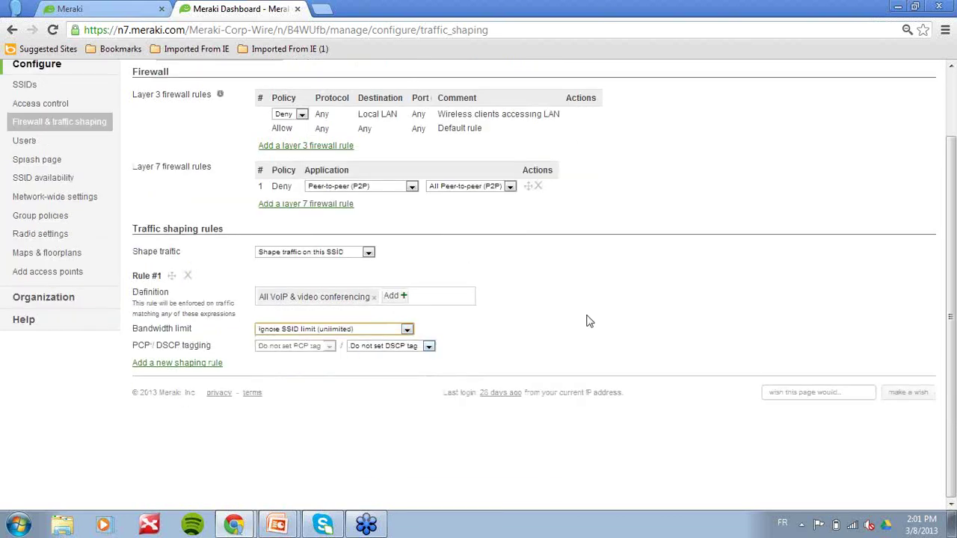
# Step: Set the shaping rule's DSCP tag to 7 (WMM Voice) and look over the other application categories available for its definition
pyautogui.click(416, 346)
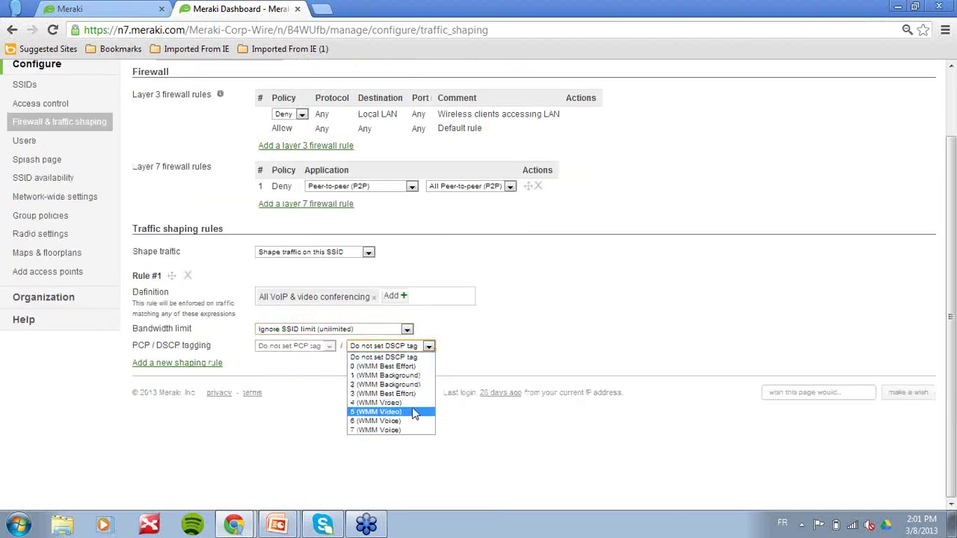
pyautogui.click(398, 431)
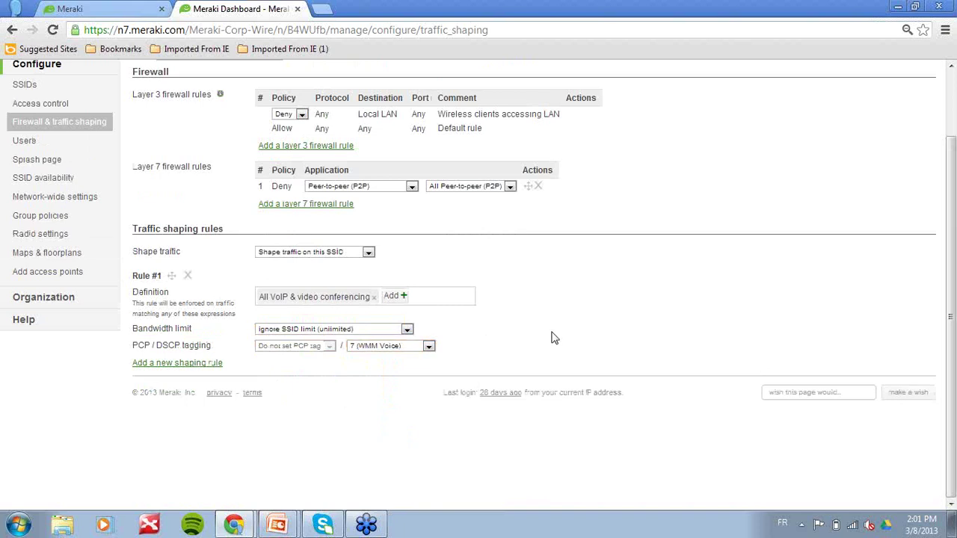
pyautogui.scroll(2, 373, 321)
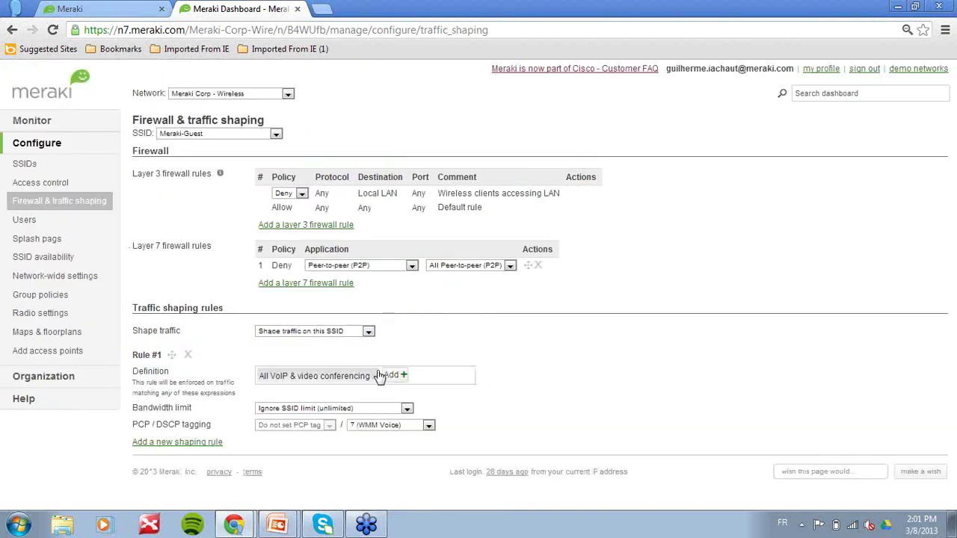
pyautogui.click(399, 376)
pyautogui.scroll(-1, 374, 395)
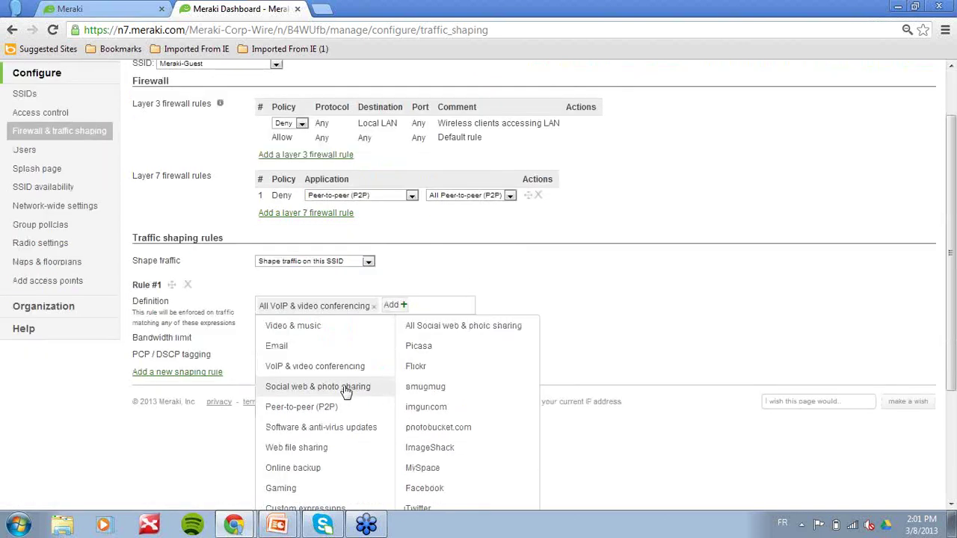
pyautogui.click(740, 340)
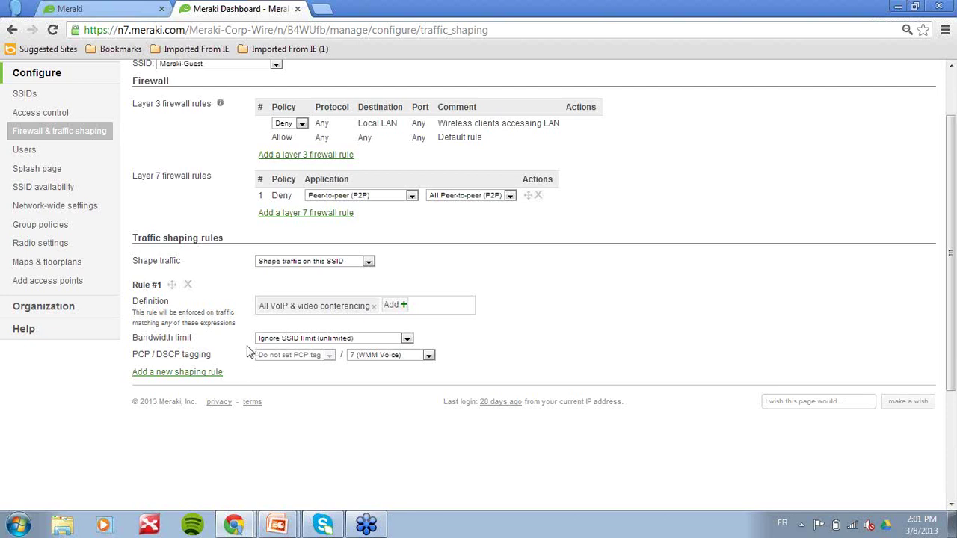
# Step: Open the Access control configuration, discarding the unsaved firewall and traffic shaping changes
pyautogui.click(63, 116)
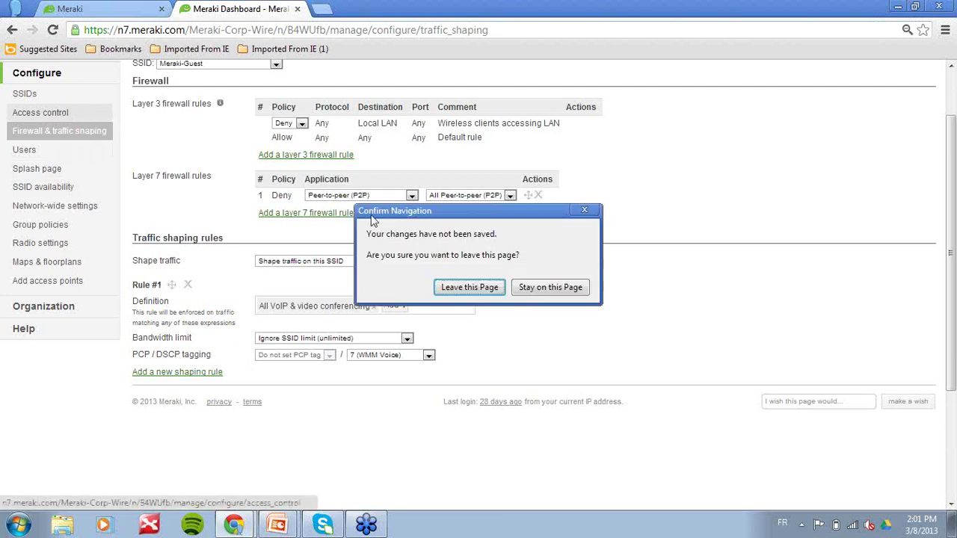
pyautogui.click(485, 288)
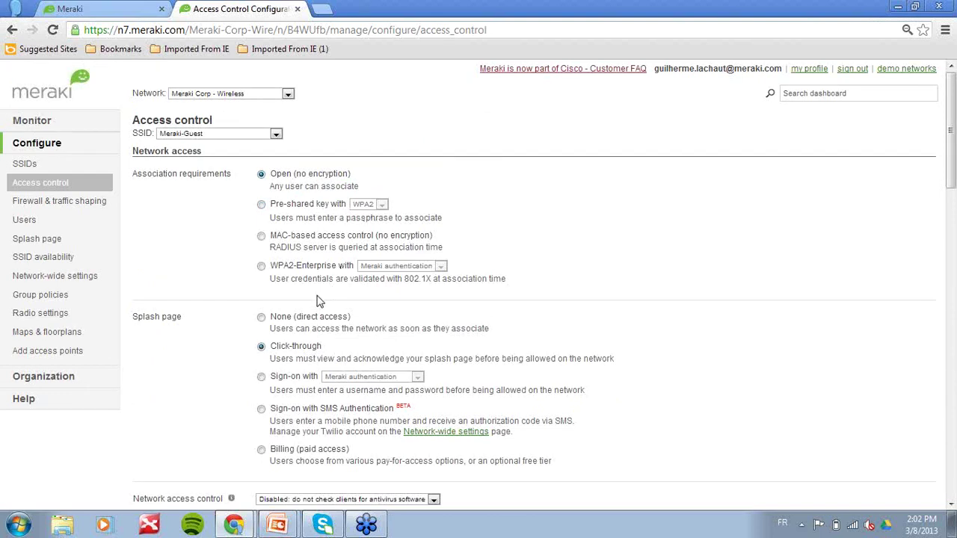
# Step: Set the Meraki-Guest association requirement to WPA2-Enterprise with my RADIUS server, and review the splash page and RADIUS server settings
pyautogui.click(261, 266)
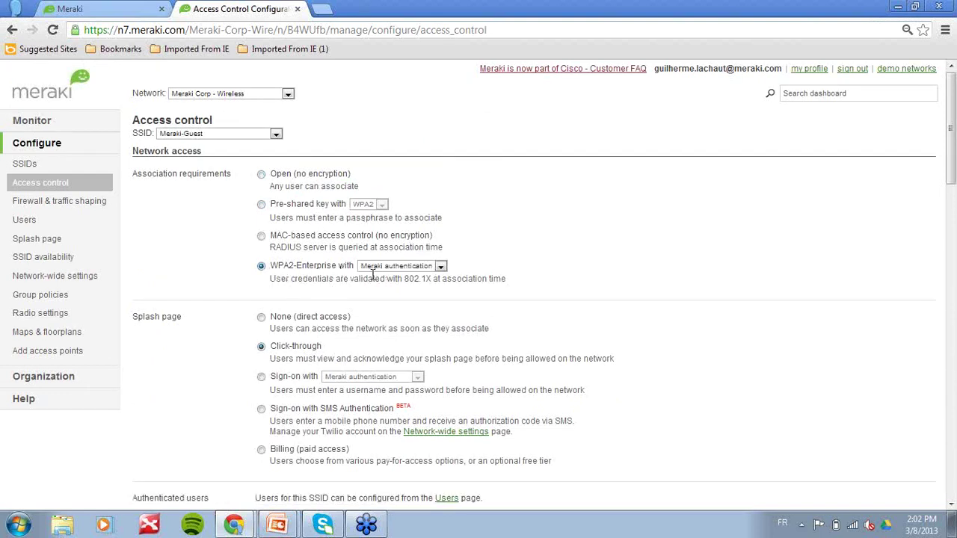
pyautogui.click(393, 268)
pyautogui.click(394, 277)
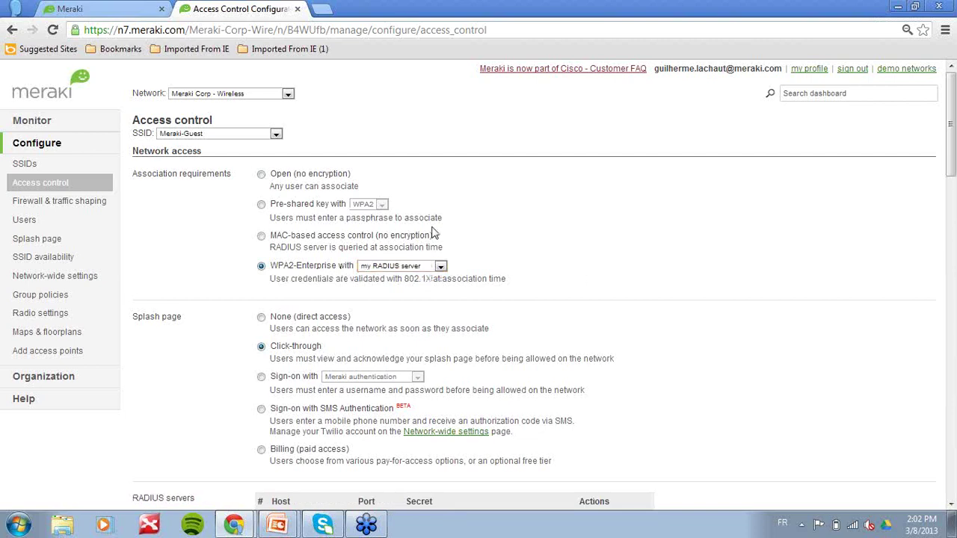
pyautogui.scroll(-2, 439, 225)
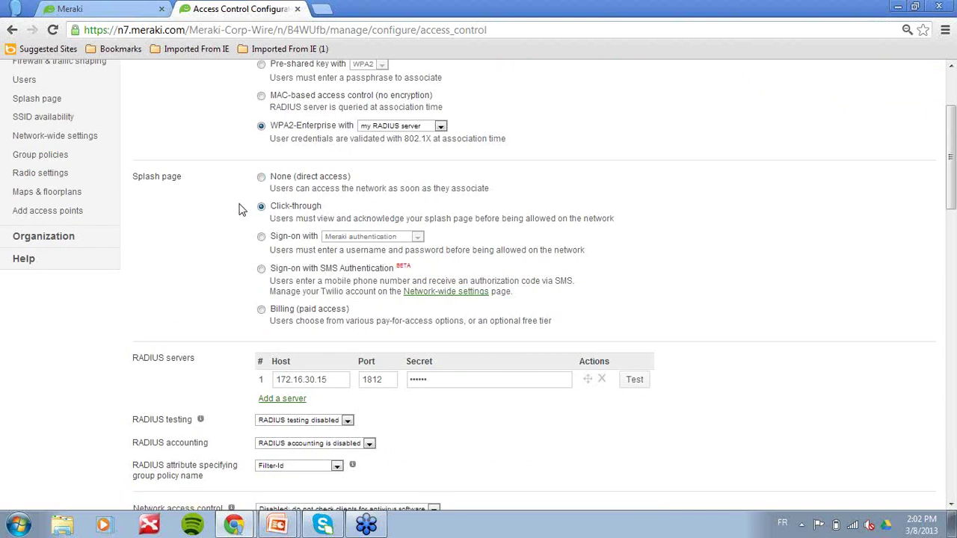
# Step: Try Billing (paid access) as the splash page option for the Meraki-Guest SSID
pyautogui.click(261, 310)
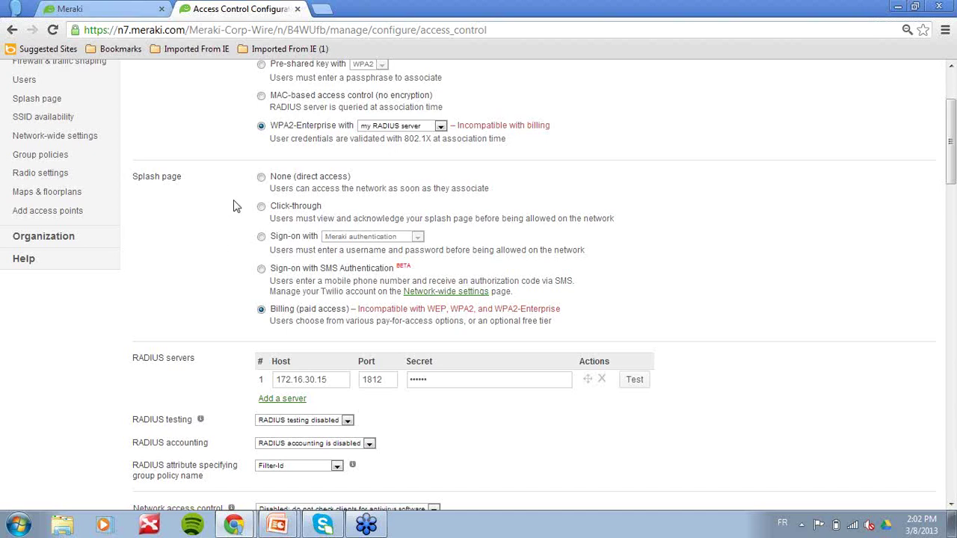
# Step: Switch to the Meraki Corp - Internet switches network, discarding the unsaved access control changes, and show its switch list for the last week
pyautogui.scroll(3, 235, 205)
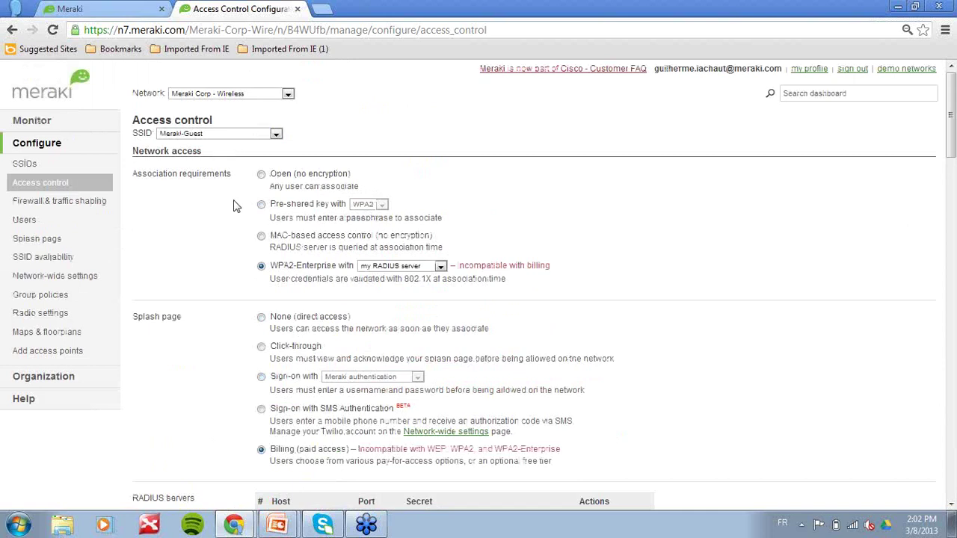
pyautogui.click(287, 95)
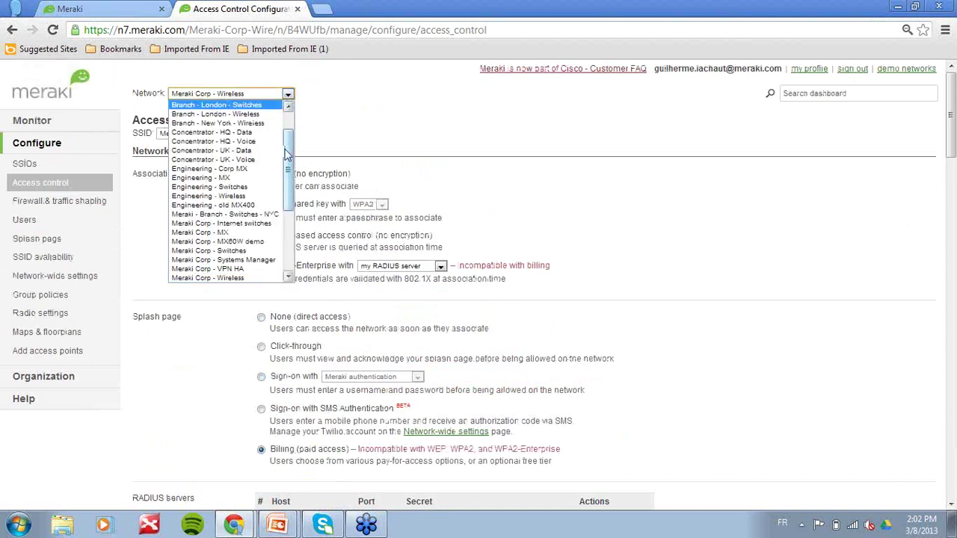
pyautogui.click(254, 223)
pyautogui.click(458, 285)
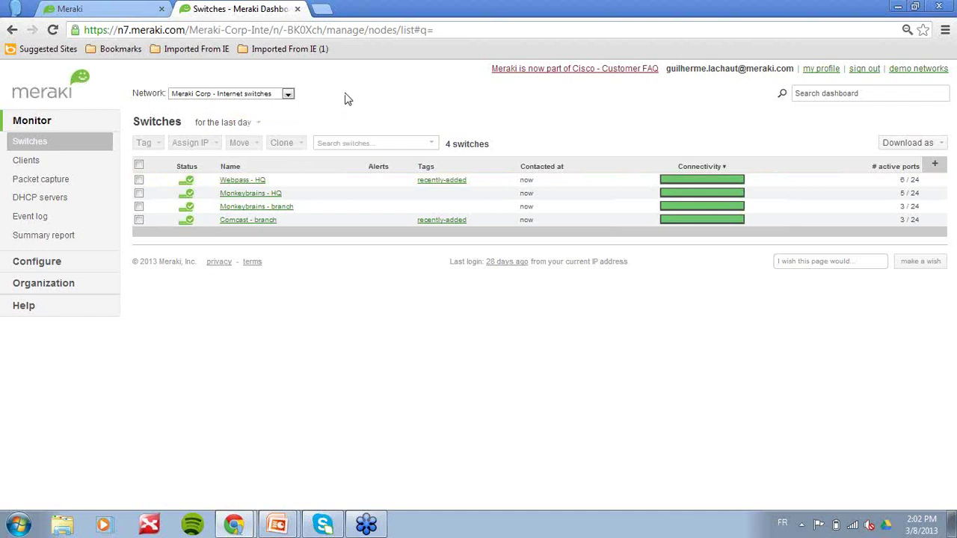
pyautogui.click(234, 125)
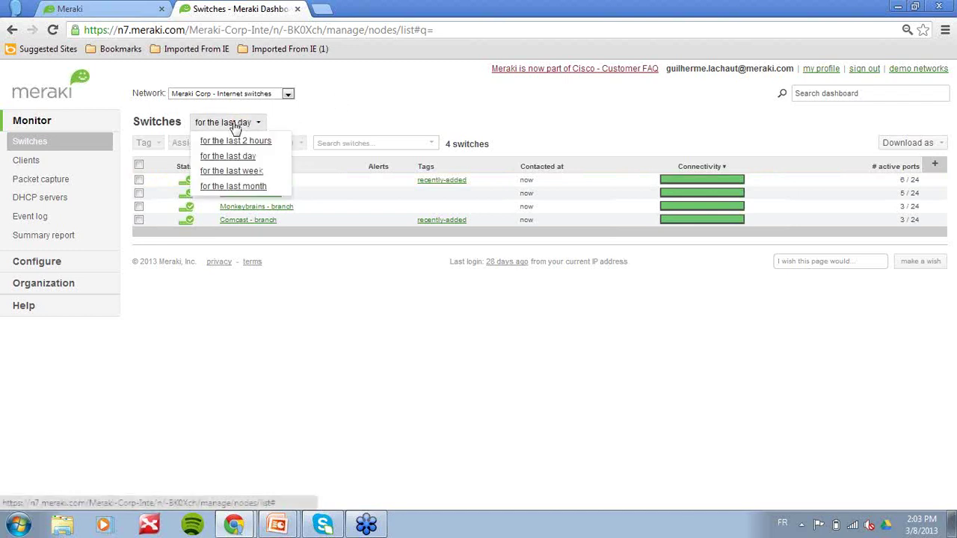
pyautogui.click(245, 172)
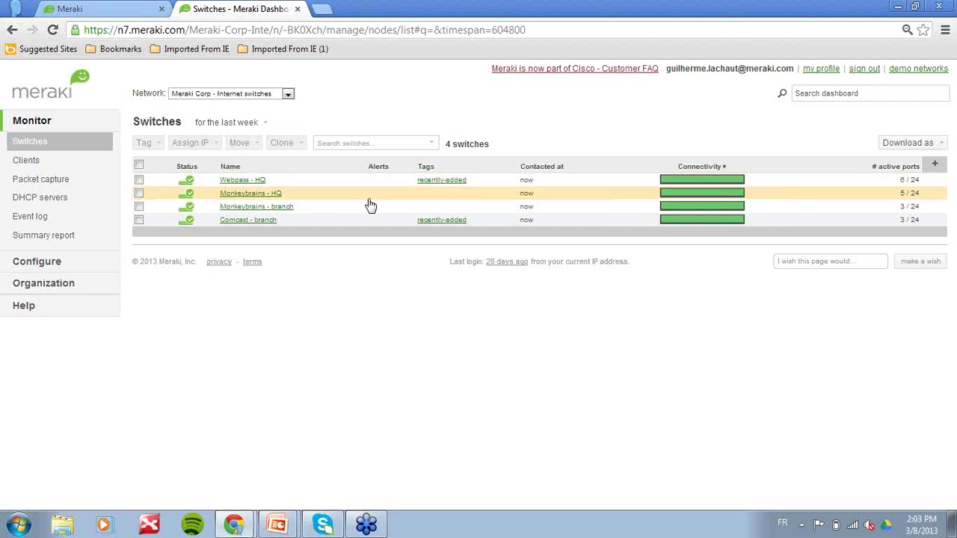
# Step: Switch to the Engineering - Switches network and show its switch list for the last week
pyautogui.click(288, 94)
pyautogui.click(252, 224)
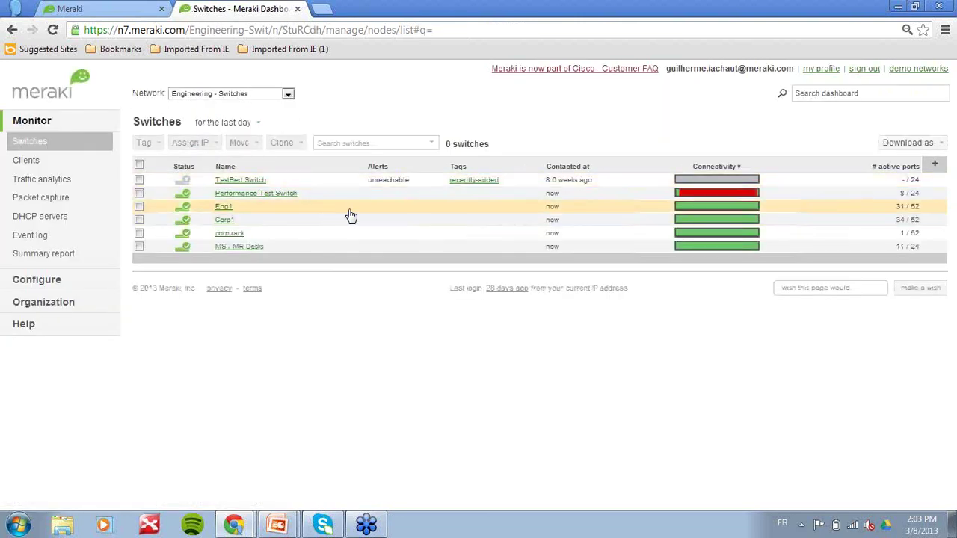
pyautogui.click(251, 124)
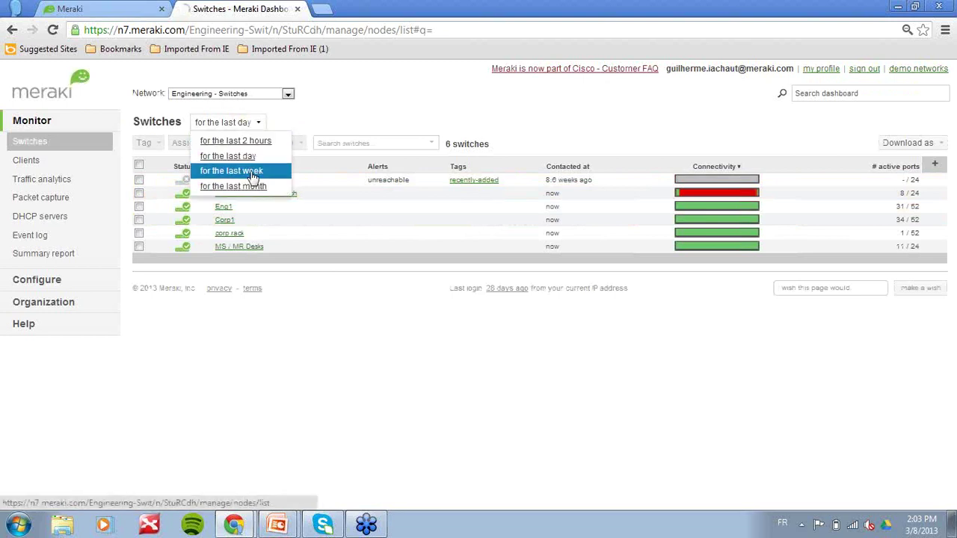
pyautogui.click(251, 172)
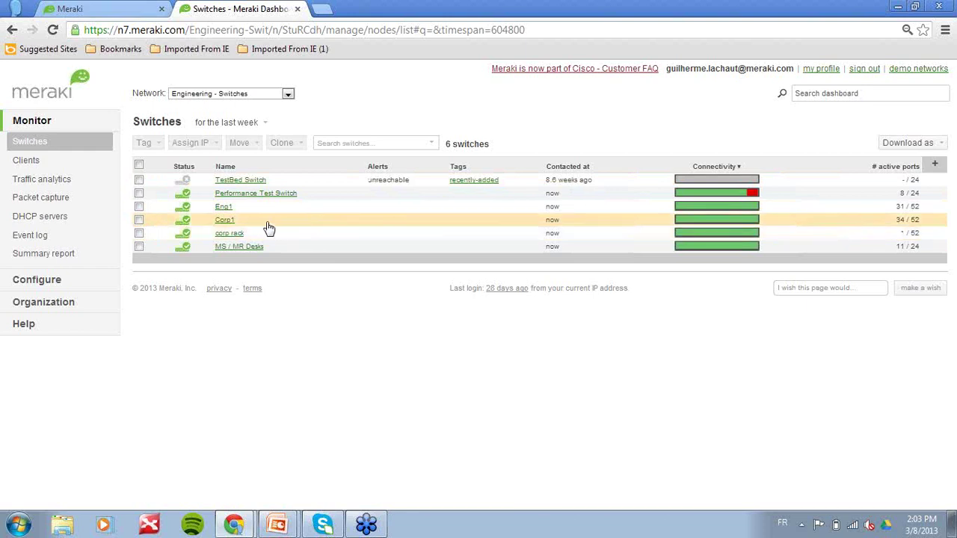
# Step: Review the status, usage and port overview of the Corp1 switch, and return to the switch list
pyautogui.click(225, 221)
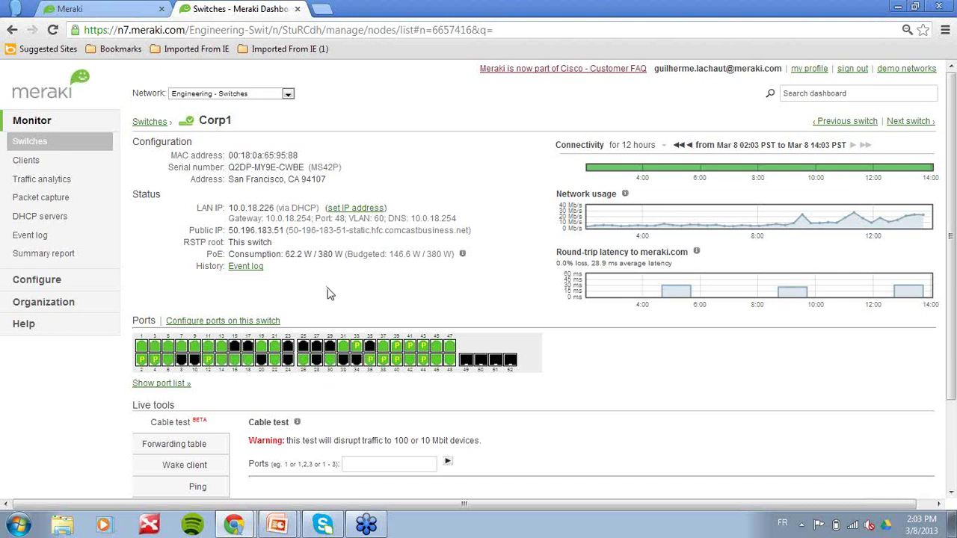
pyautogui.click(148, 122)
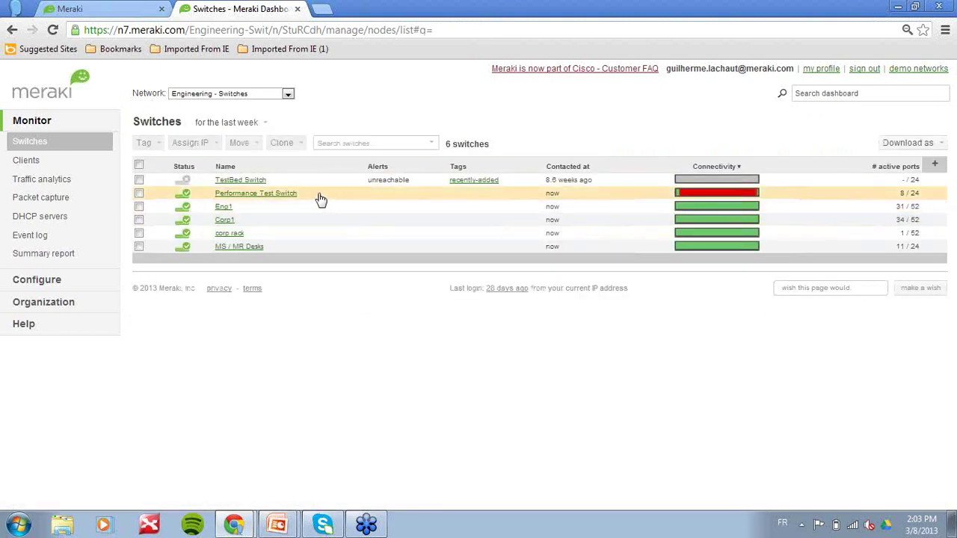
# Step: Add the Product code and # ports columns to the switch list
pyautogui.click(934, 164)
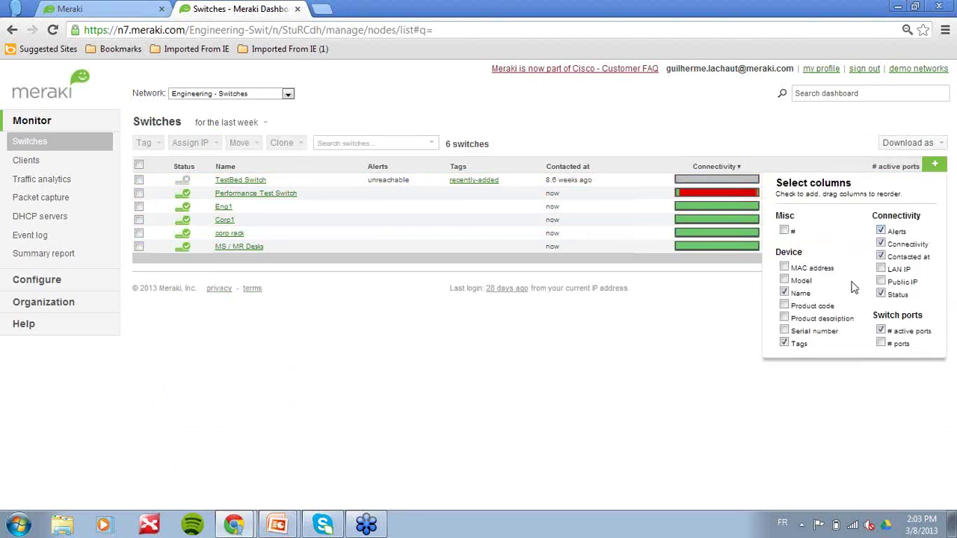
pyautogui.click(784, 306)
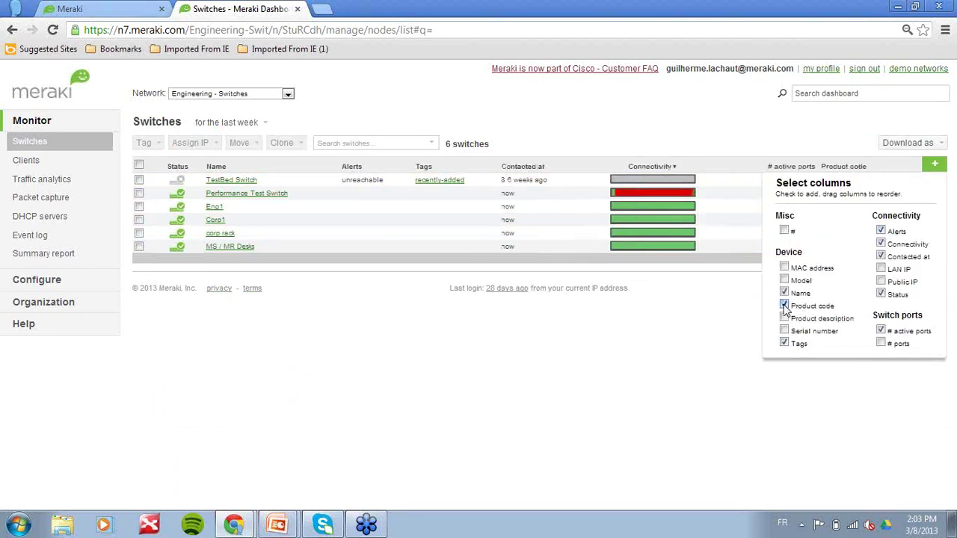
pyautogui.click(880, 343)
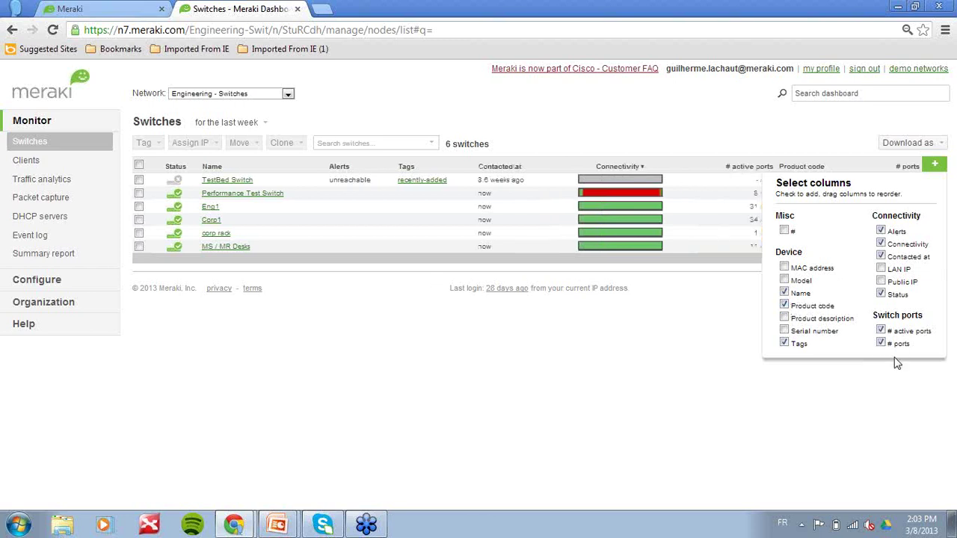
pyautogui.click(692, 397)
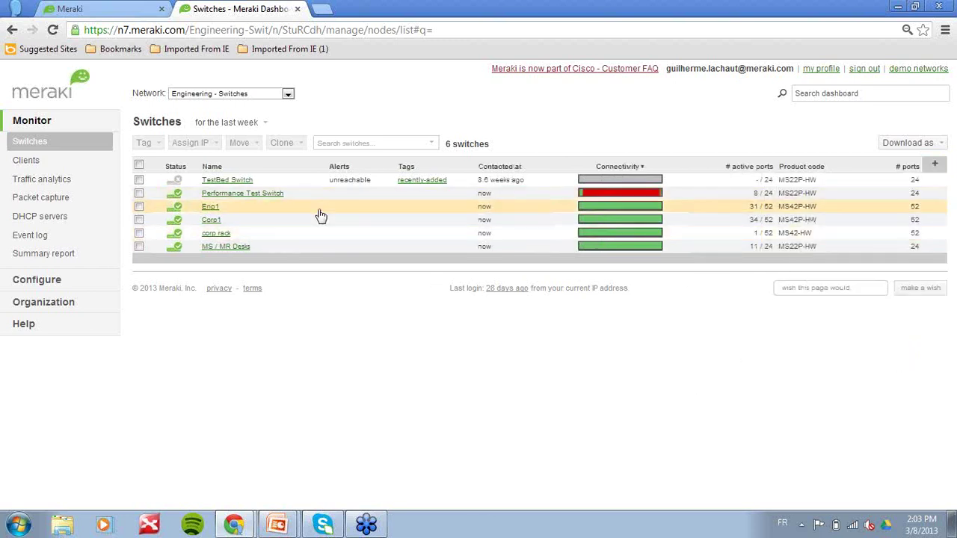
# Step: Open the Corp1 switch and run a live cable test on ports 1-4
pyautogui.click(212, 220)
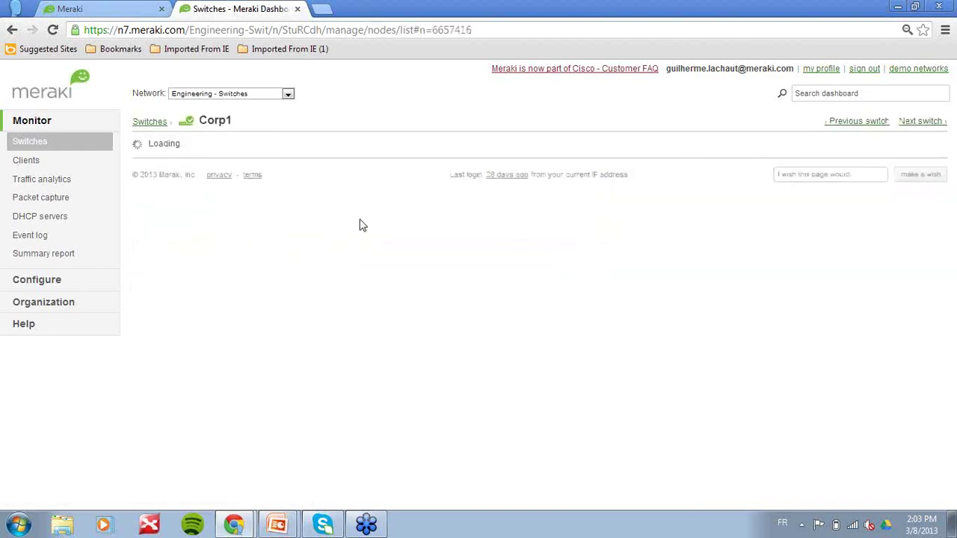
pyautogui.scroll(-3, 572, 192)
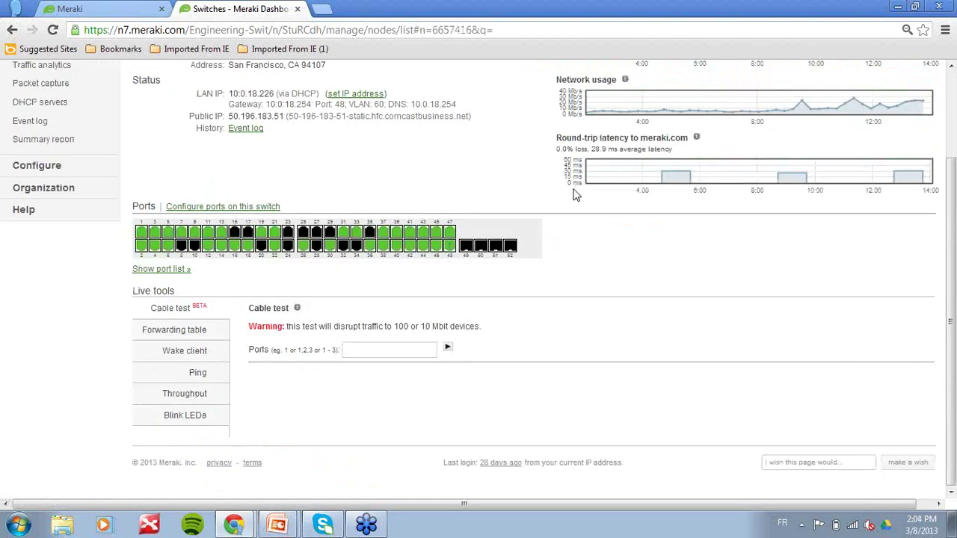
pyautogui.scroll(2, 677, 120)
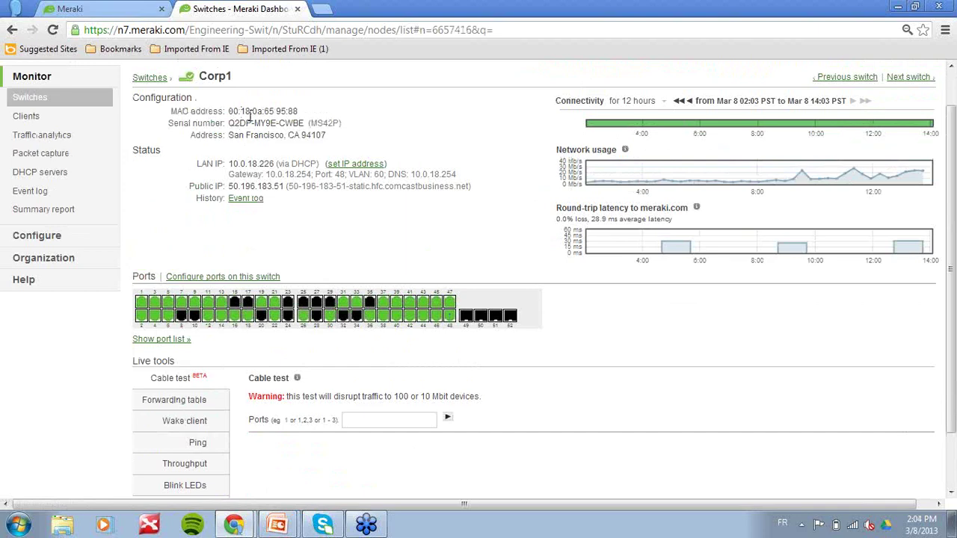
pyautogui.scroll(-2, 307, 224)
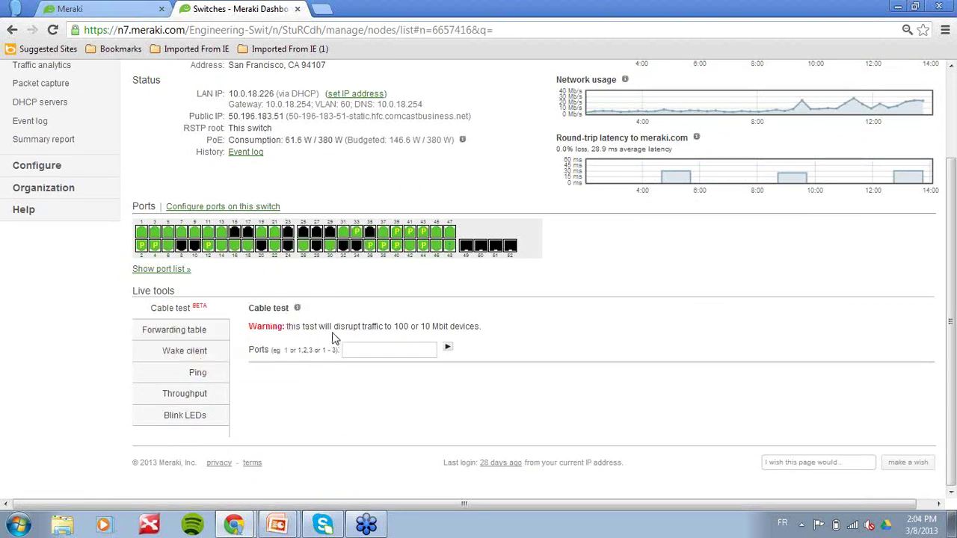
pyautogui.click(372, 350)
pyautogui.write('1')
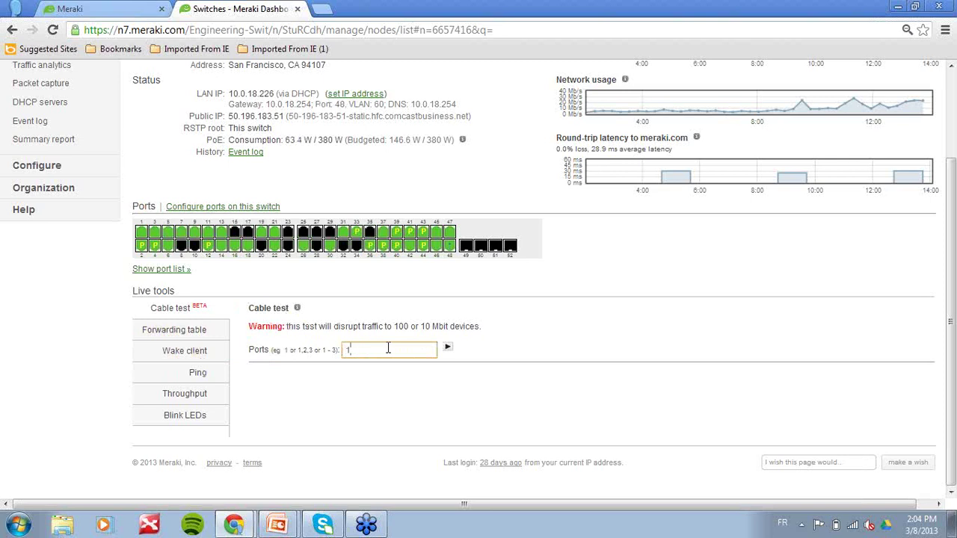
pyautogui.write('-4')
pyautogui.click(447, 346)
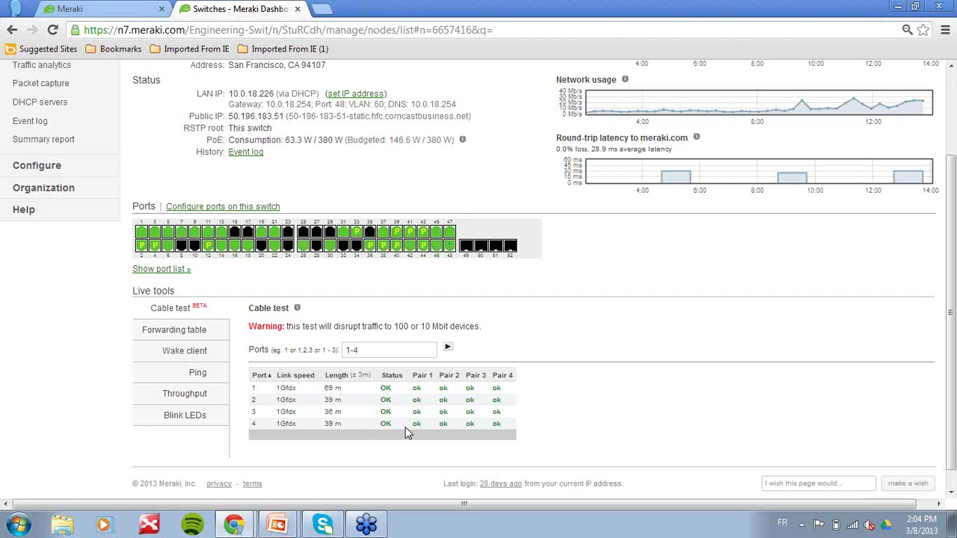
# Step: Look through Corp1's other live tools: the forwarding table, ping, throughput and LED blinking
pyautogui.click(187, 334)
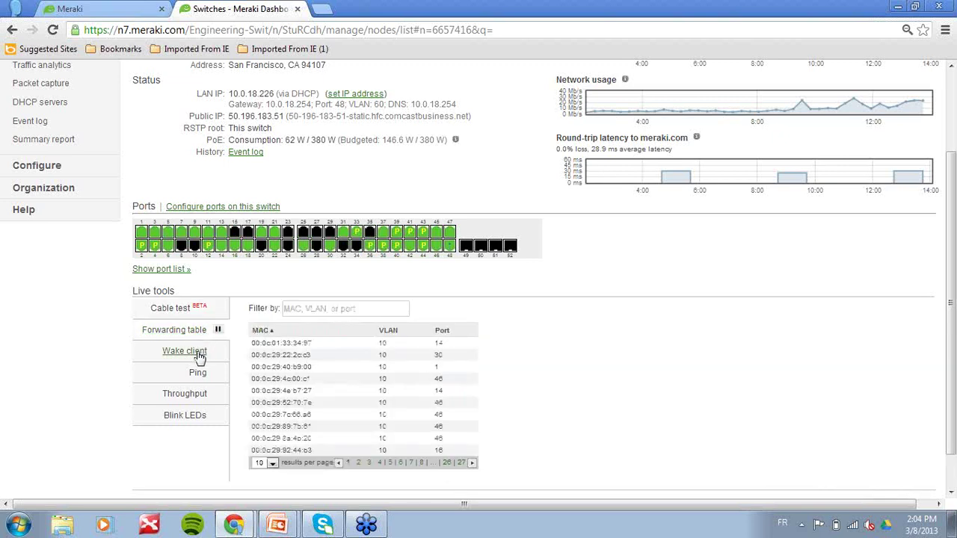
pyautogui.click(226, 380)
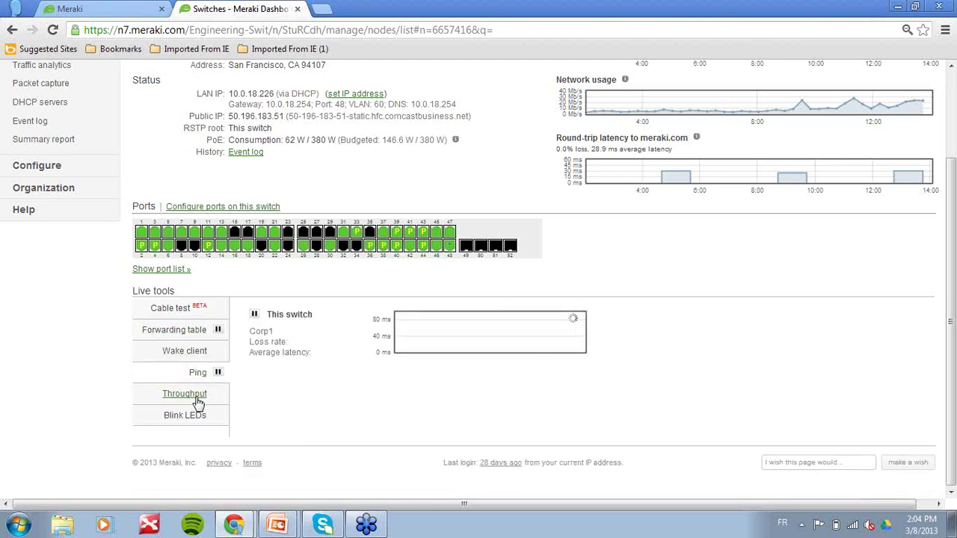
pyautogui.click(196, 395)
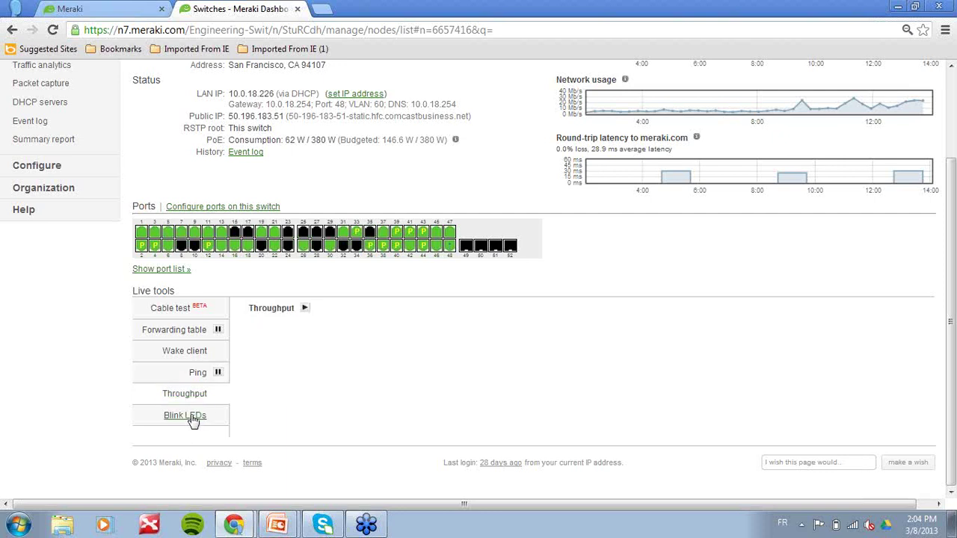
pyautogui.click(193, 419)
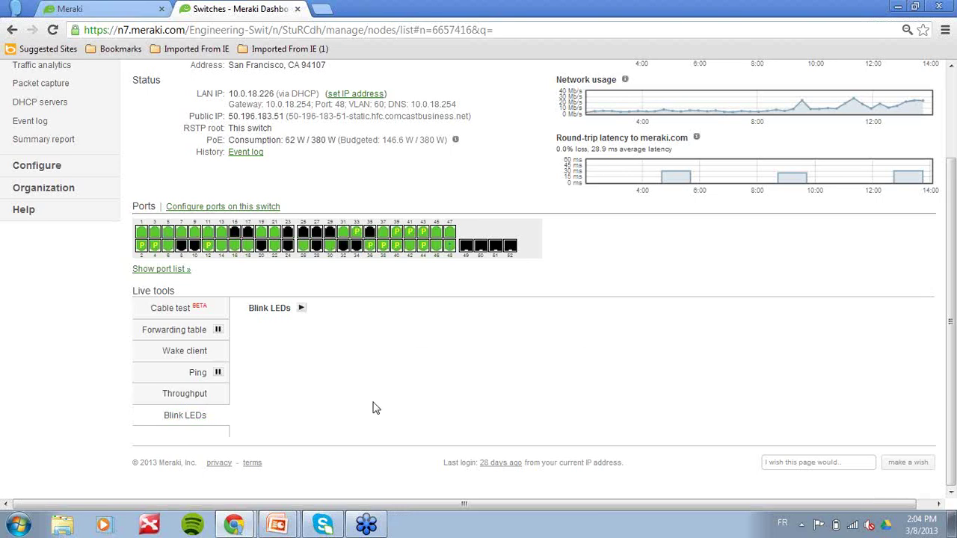
pyautogui.scroll(3, 377, 396)
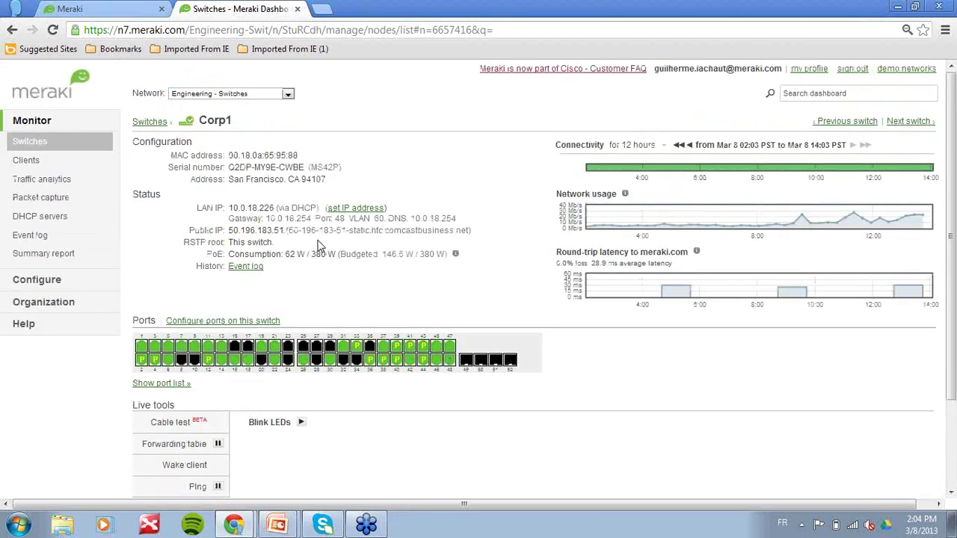
# Step: Start a packet capture on ports 1-4 of the Corp1 switch with the output set to View output below
pyautogui.click(44, 198)
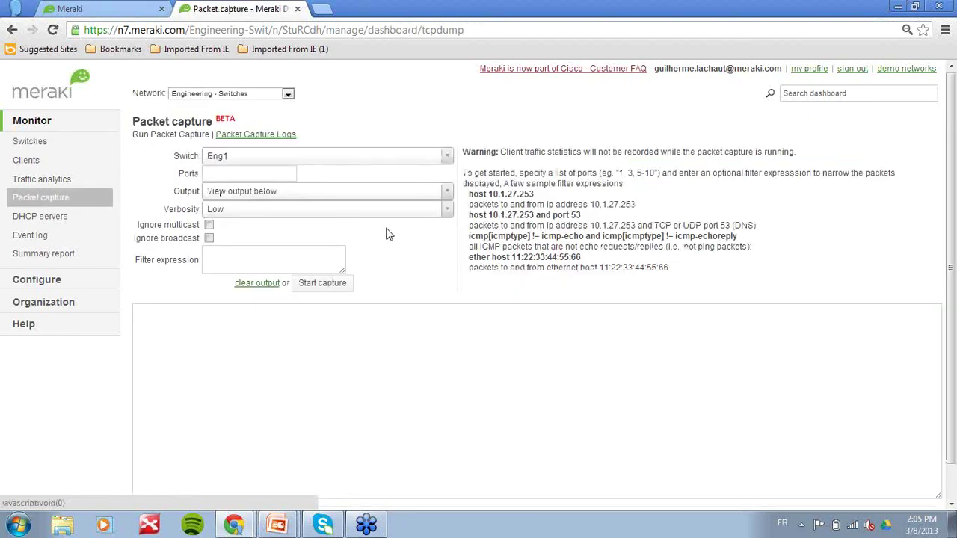
pyautogui.click(344, 162)
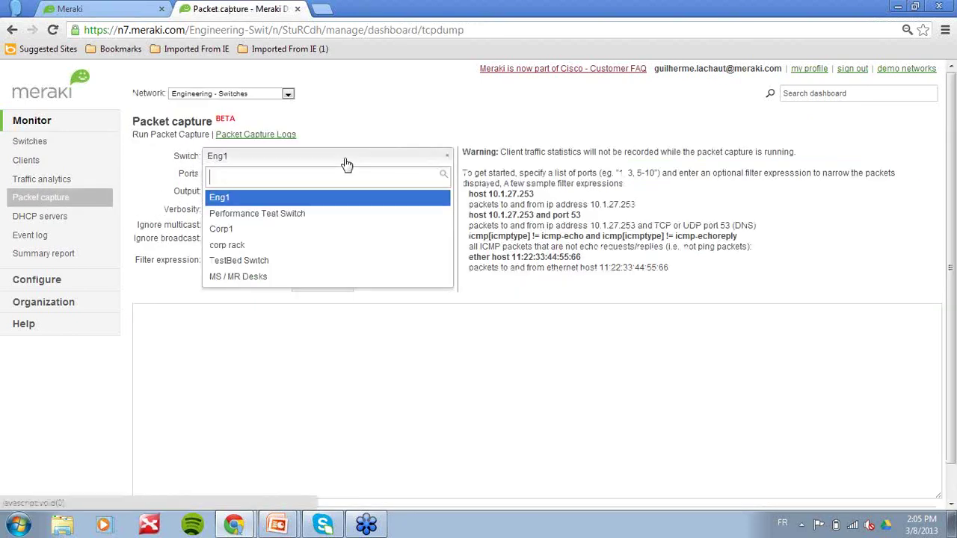
pyautogui.click(305, 232)
pyautogui.click(280, 172)
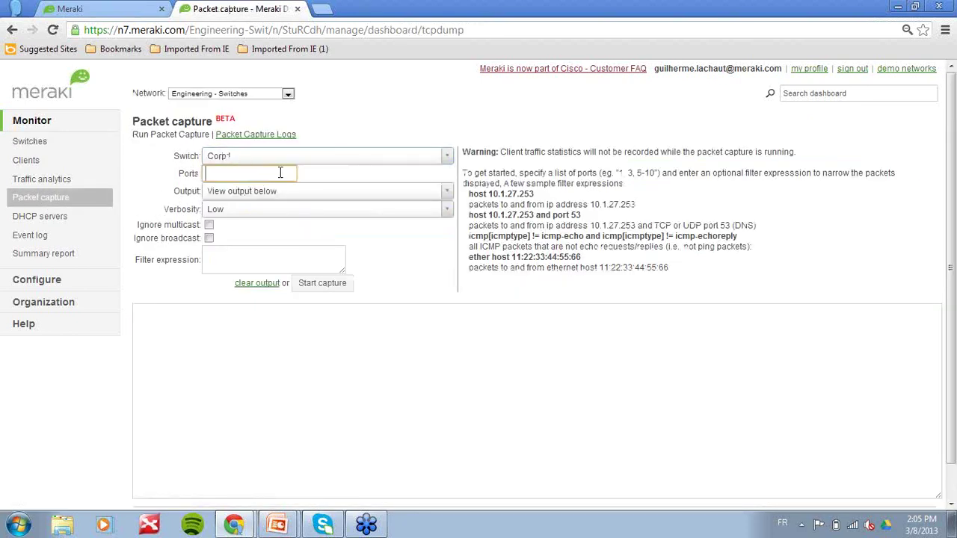
pyautogui.write('1-4')
pyautogui.click(284, 192)
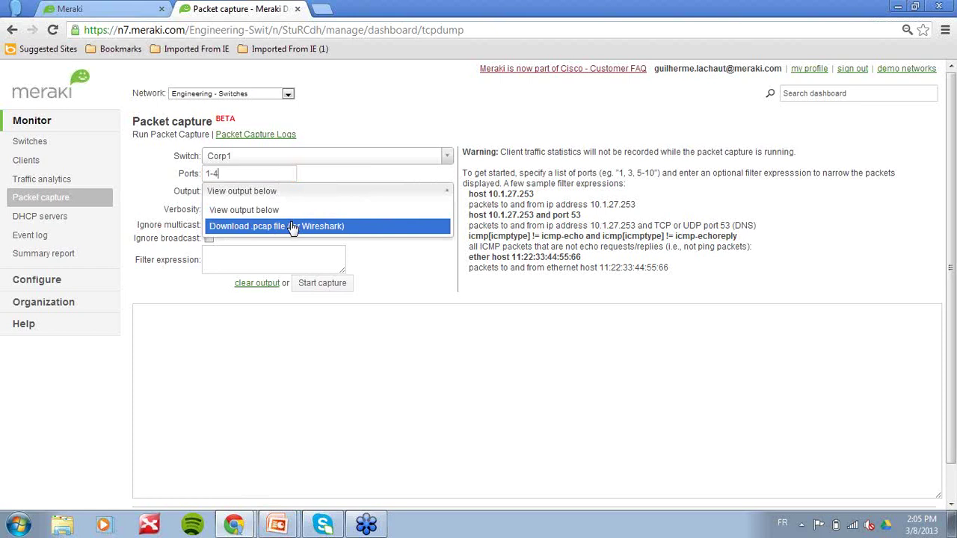
pyautogui.click(284, 212)
pyautogui.click(323, 284)
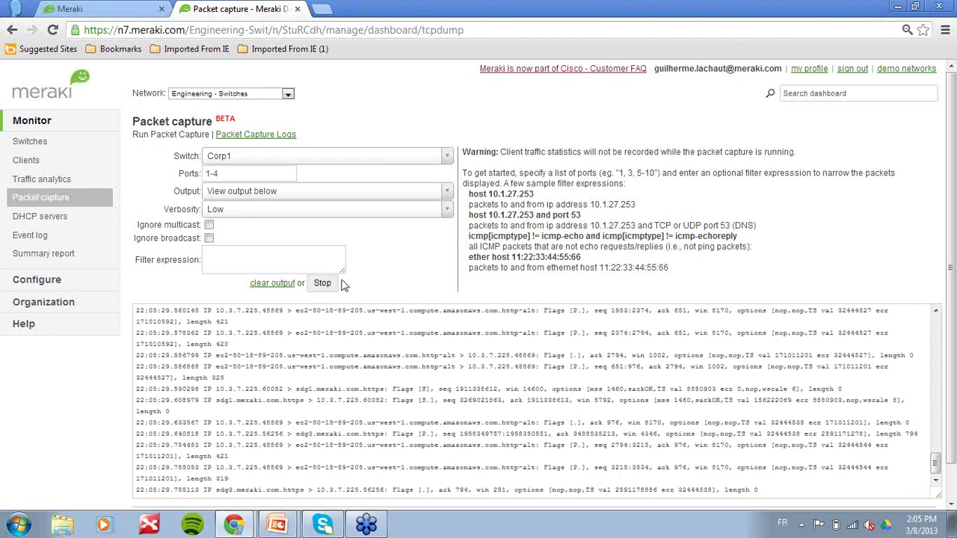
# Step: Open the network's switch settings and review the VLAN, STP, quality of service, port mirroring and MTU configuration
pyautogui.moveTo(52, 283)
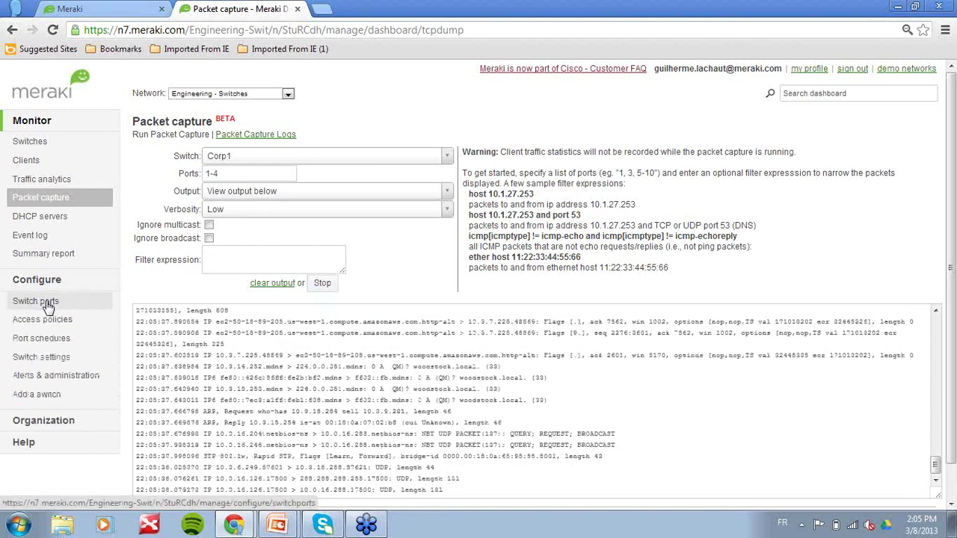
pyautogui.click(43, 357)
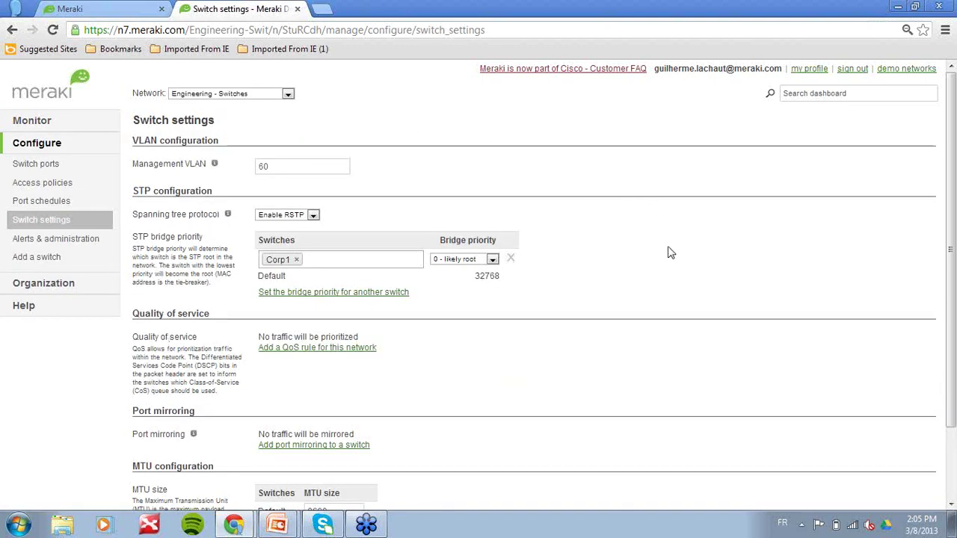
pyautogui.scroll(-2, 669, 253)
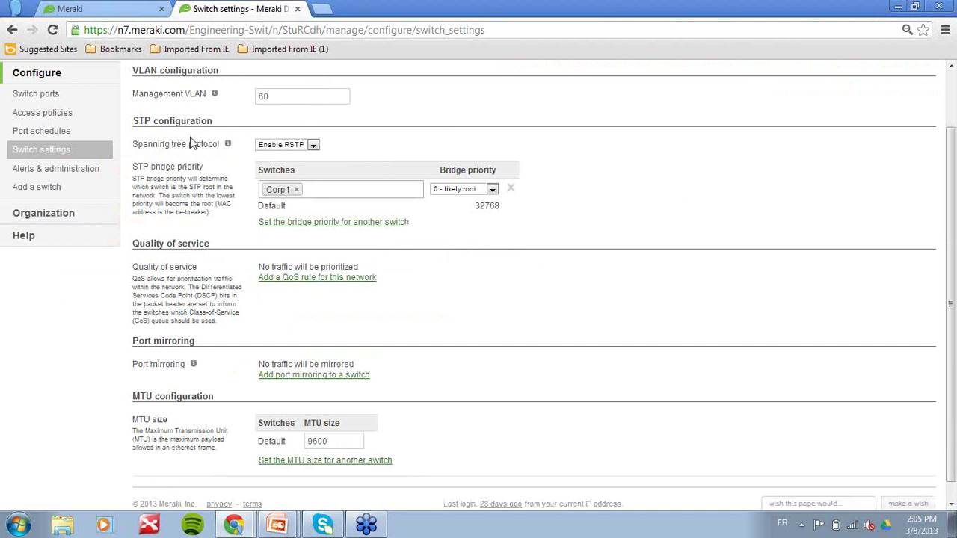
pyautogui.scroll(2, 619, 327)
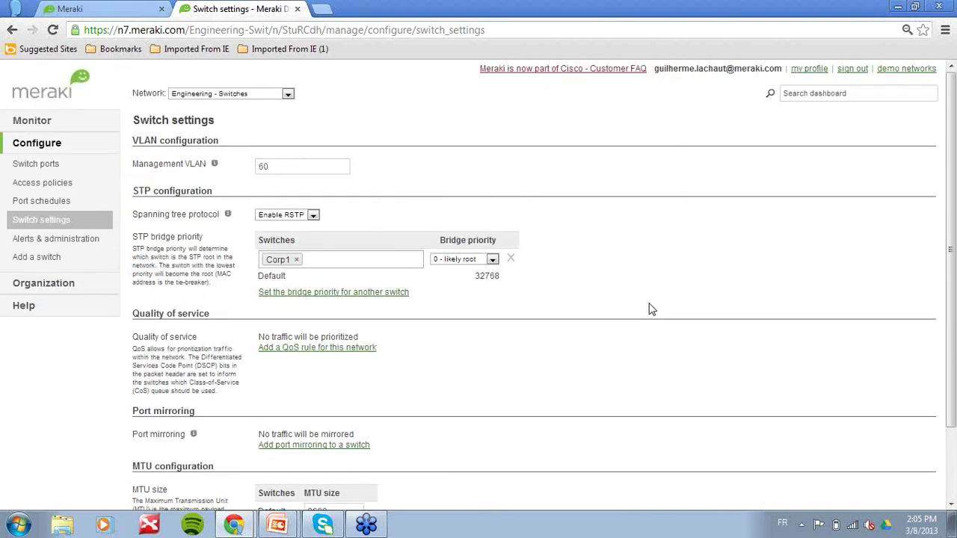
# Step: Select six ports across the corp rack, Performance Test Switch, MS / MR Desks and Eng1 switches and review their bulk edit settings without saving
pyautogui.click(37, 166)
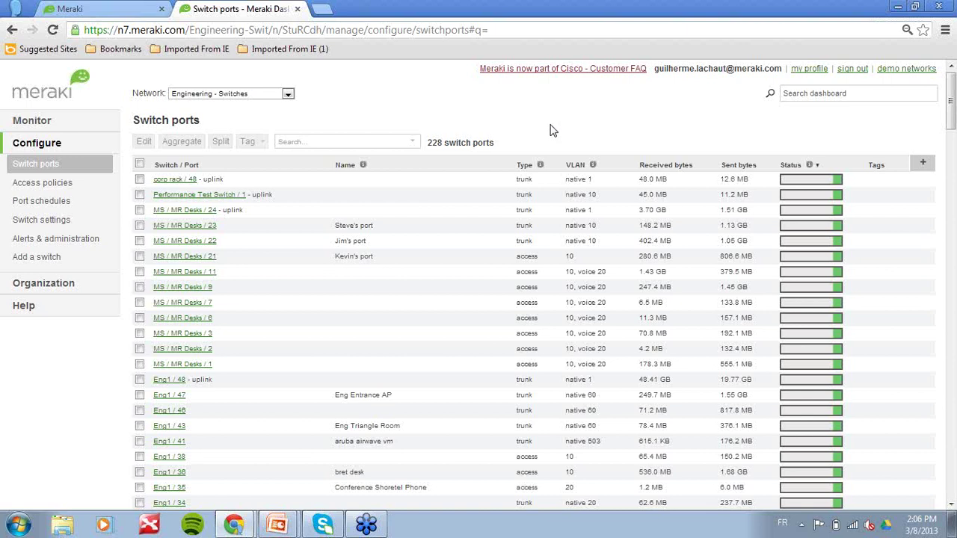
pyautogui.click(139, 180)
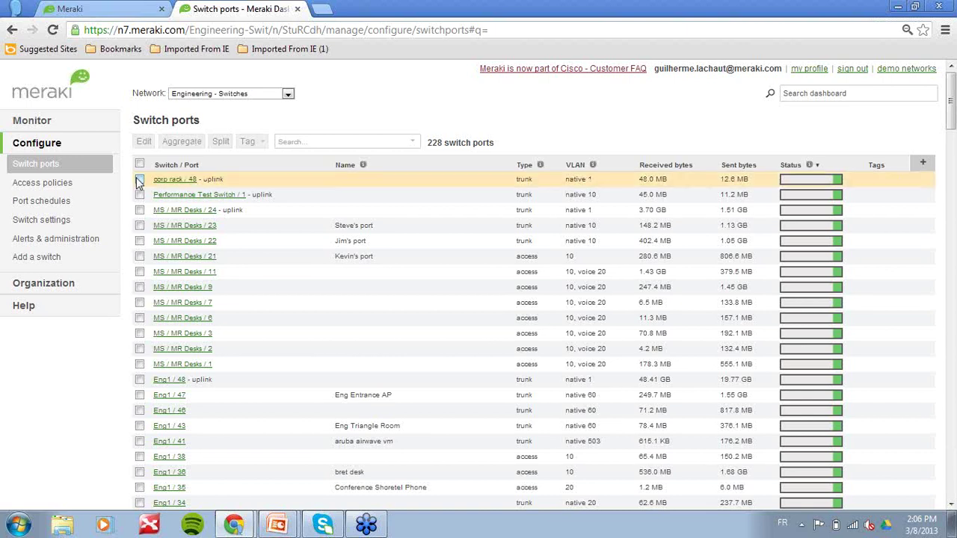
pyautogui.click(140, 194)
pyautogui.click(140, 210)
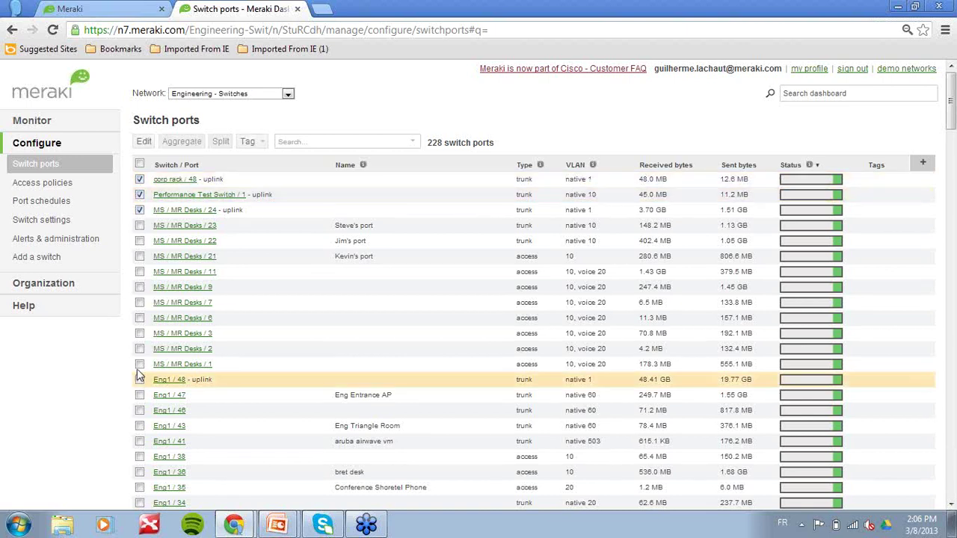
pyautogui.click(140, 379)
pyautogui.click(140, 394)
pyautogui.click(139, 364)
pyautogui.click(144, 141)
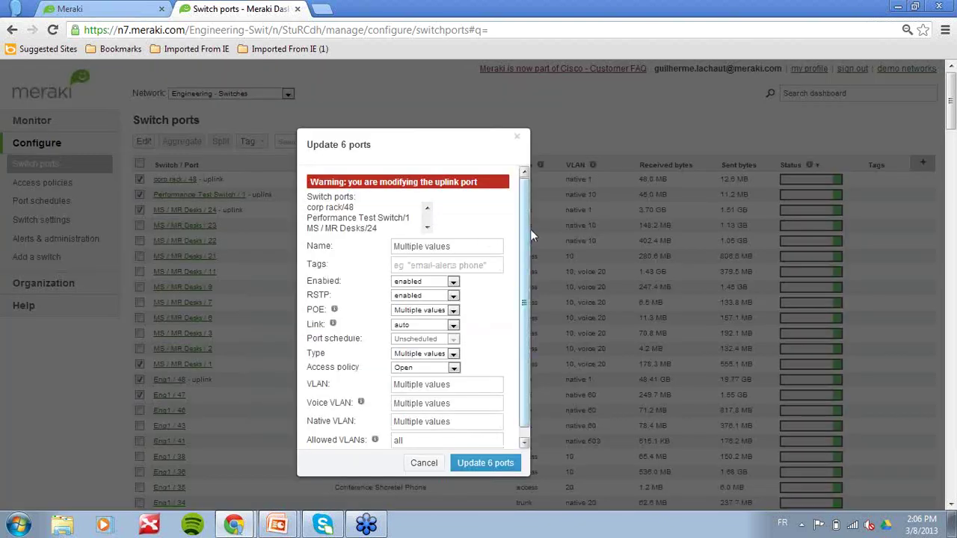
pyautogui.moveTo(527, 221); pyautogui.dragTo(523, 303)
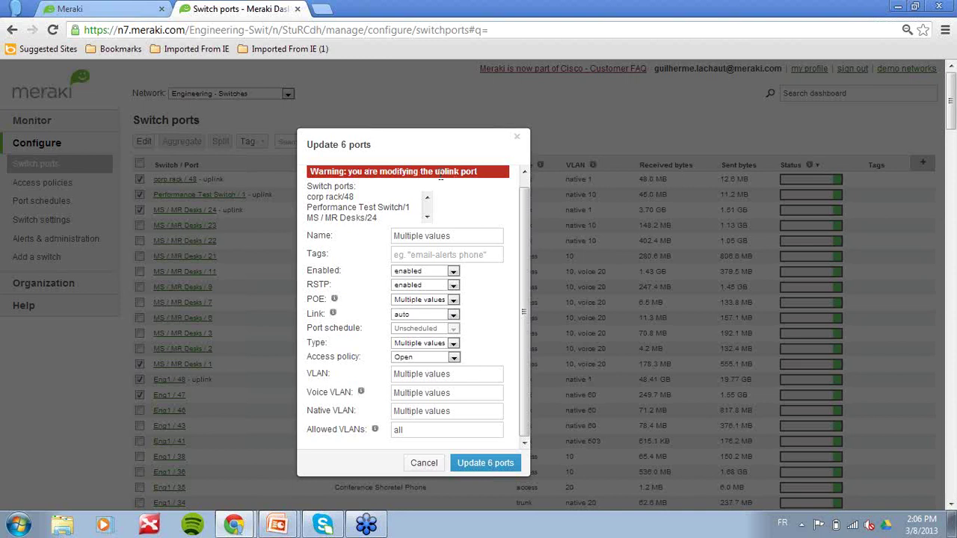
pyautogui.click(518, 139)
# Step: Review the Engineering - Switches summary report, from usage to top operating systems and device manufacturers, and check its emailing options without sending
pyautogui.moveTo(47, 294)
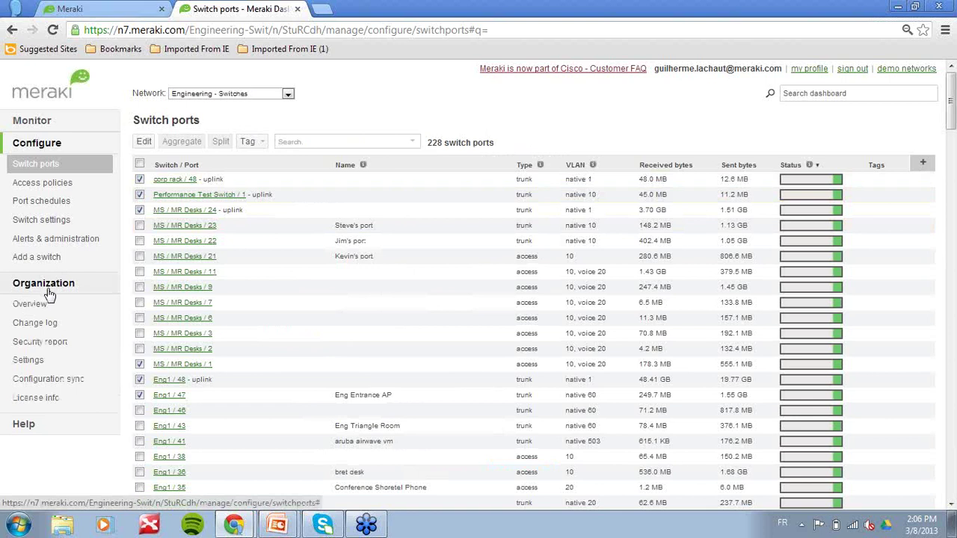
pyautogui.moveTo(47, 124)
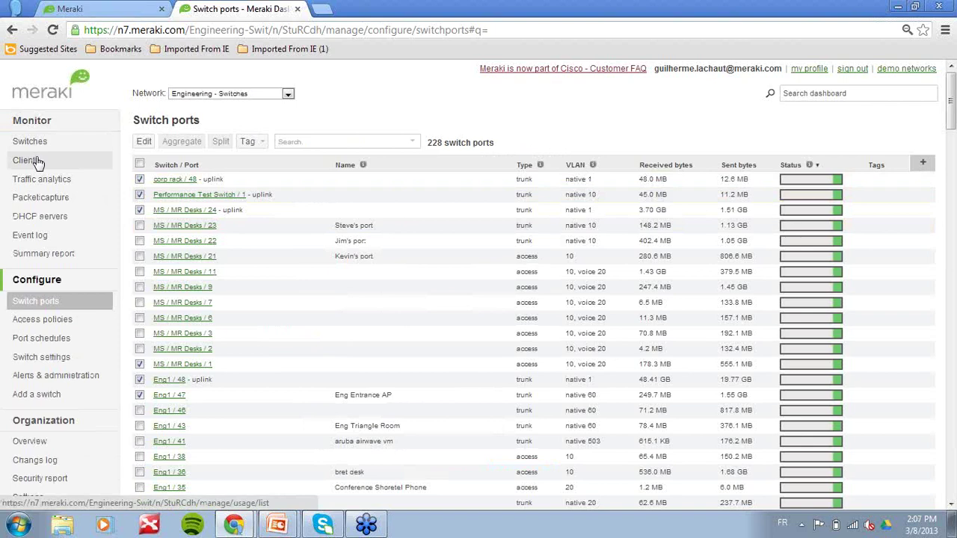
pyautogui.click(65, 255)
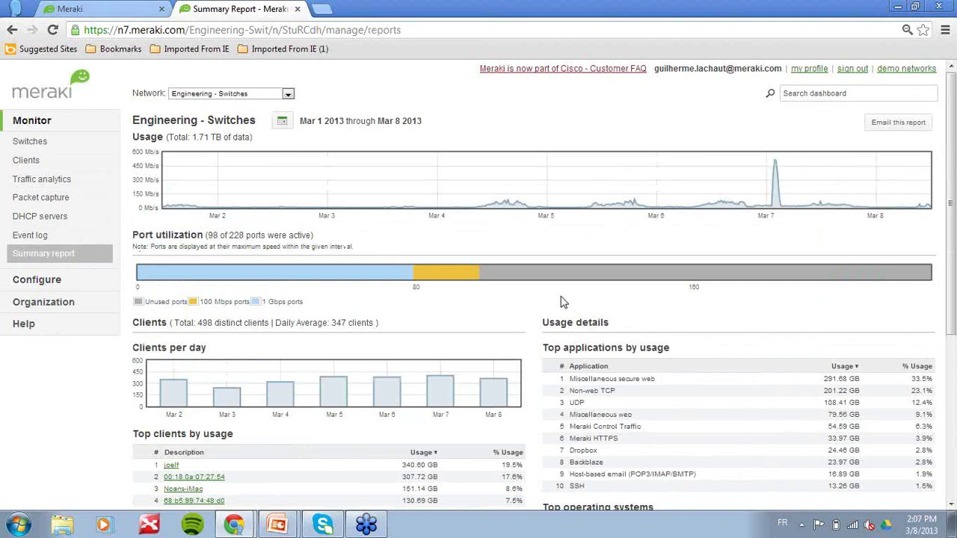
pyautogui.scroll(-1, 564, 304)
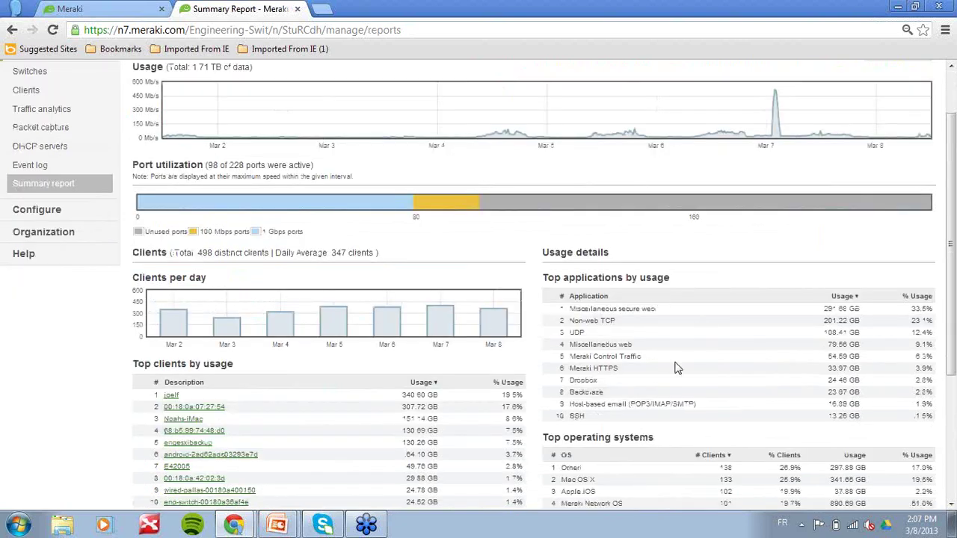
pyautogui.scroll(-2, 674, 367)
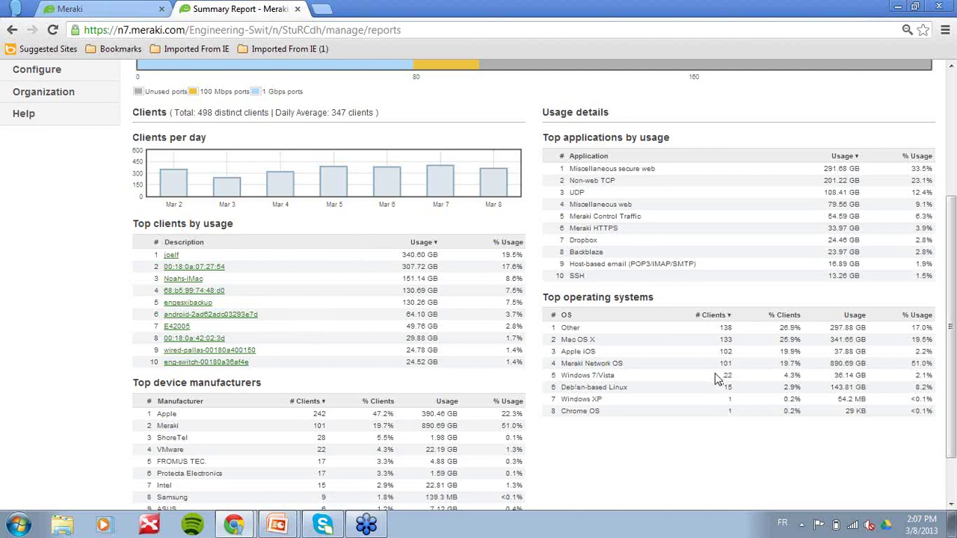
pyautogui.scroll(-2, 389, 430)
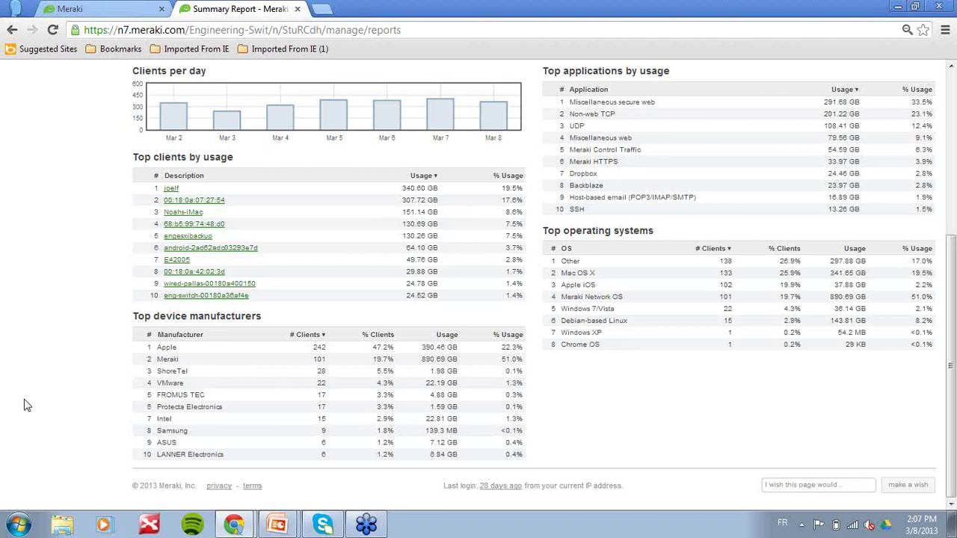
pyautogui.scroll(4, 299, 362)
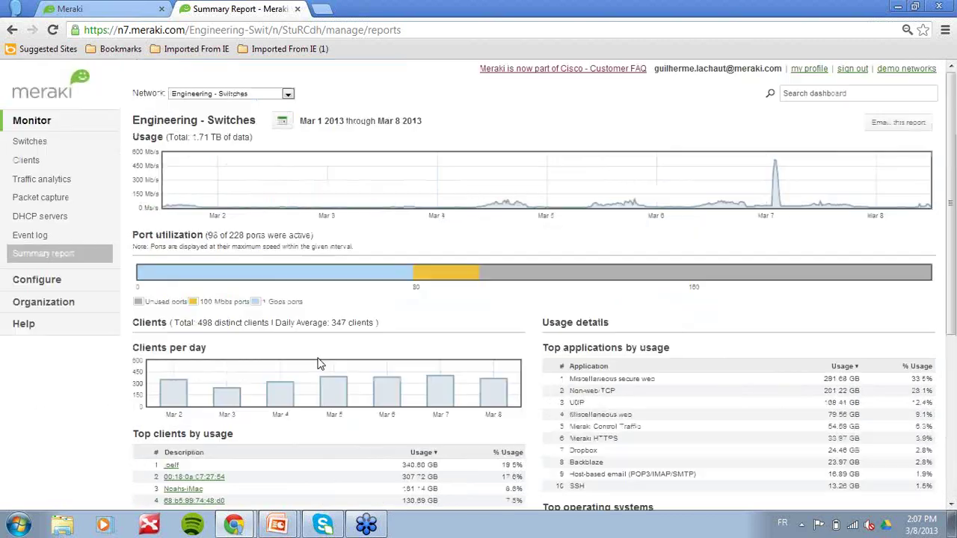
pyautogui.click(898, 124)
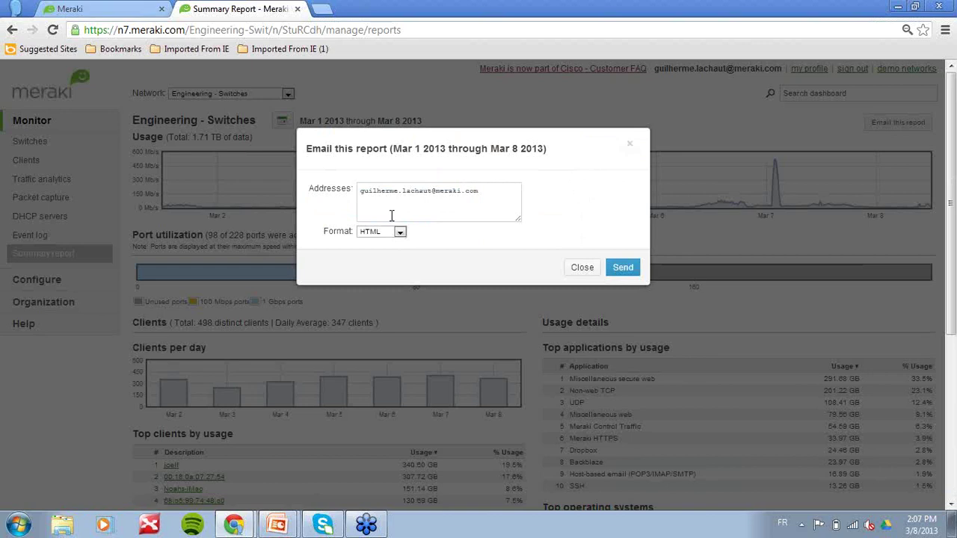
pyautogui.click(633, 145)
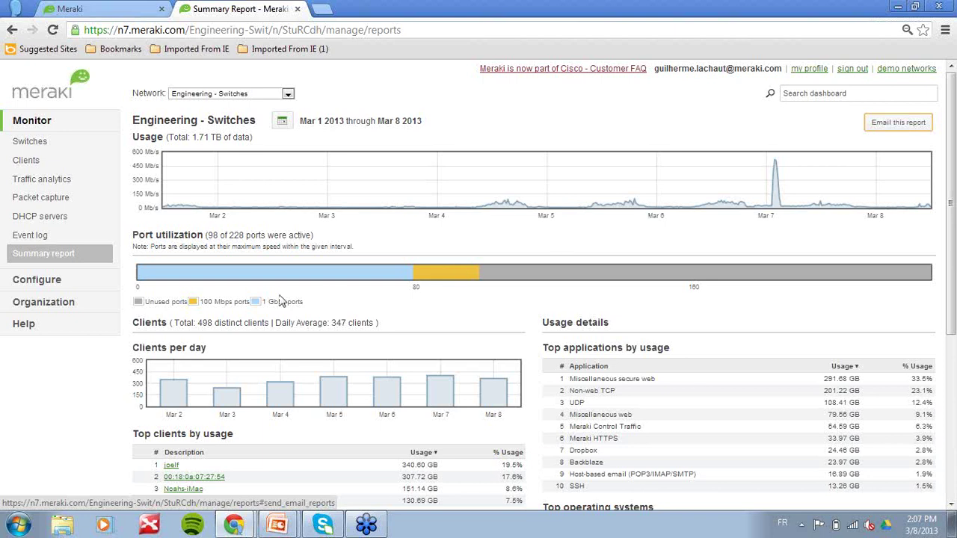
# Step: Switch to the Meraki Corp - MX network and review its client usage and the site-to-site VPN status map
pyautogui.click(288, 94)
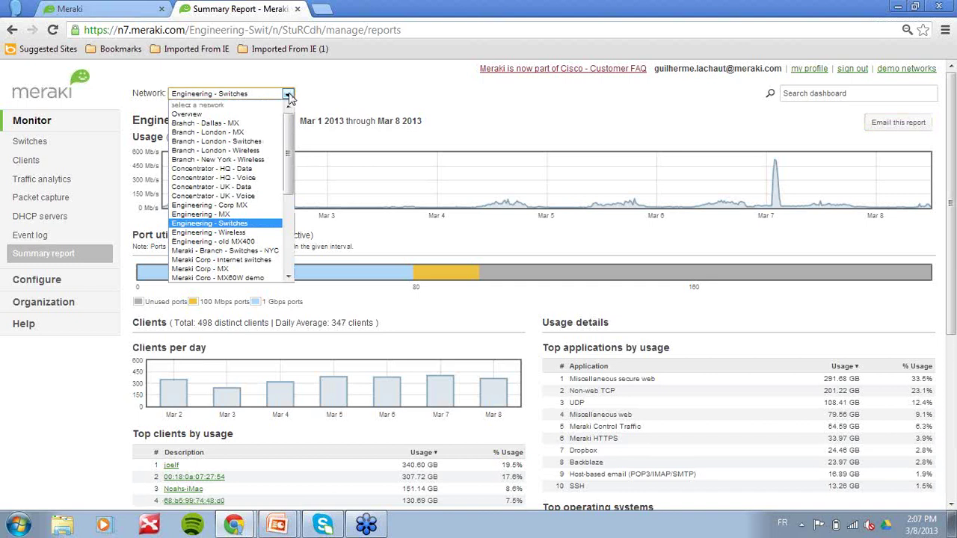
pyautogui.scroll(-3, 263, 233)
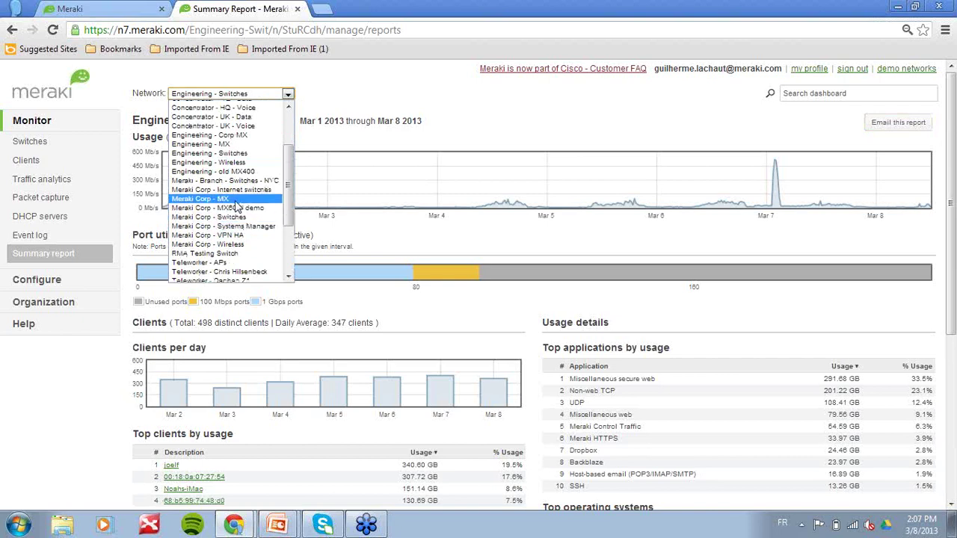
pyautogui.click(237, 200)
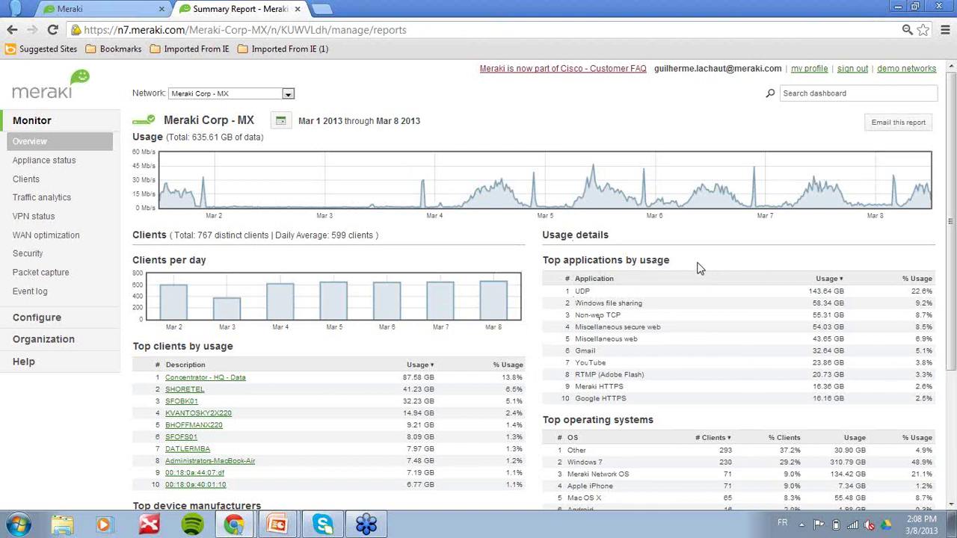
pyautogui.click(36, 184)
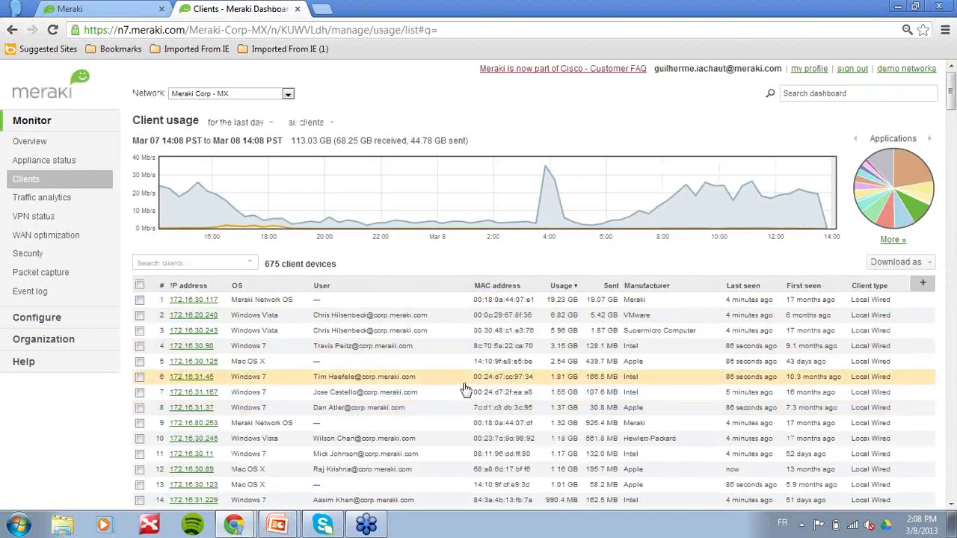
pyautogui.click(45, 221)
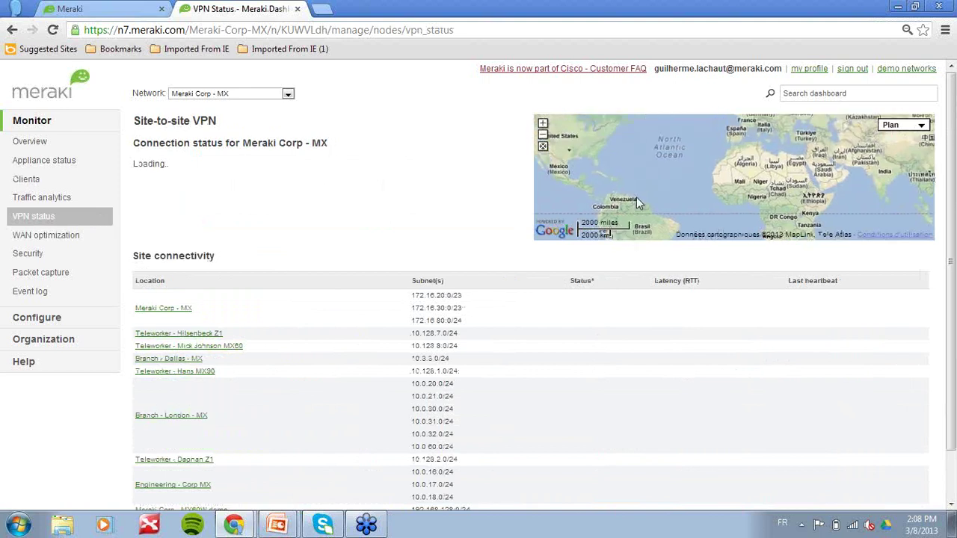
pyautogui.moveTo(619, 159); pyautogui.dragTo(677, 176)
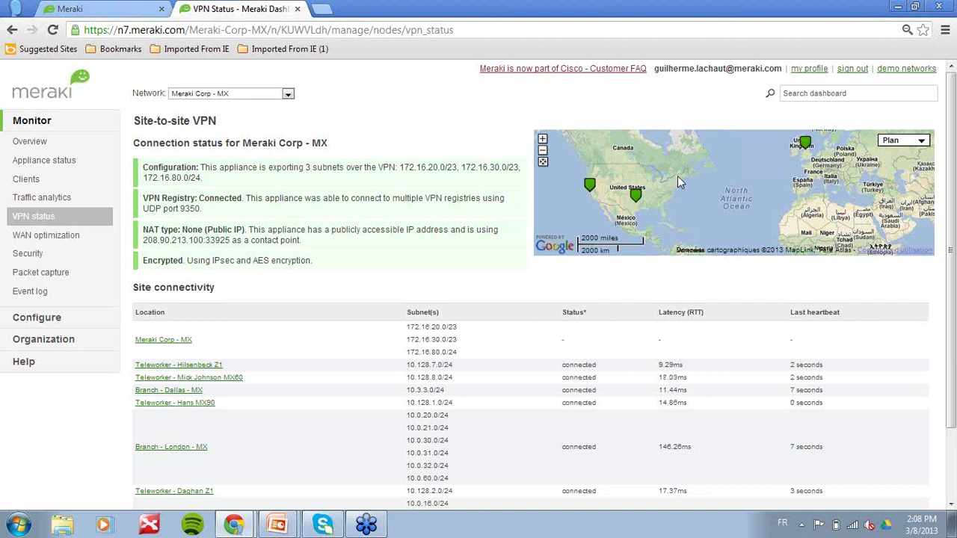
# Step: Review the site-to-site VPN configuration, including tunnel modes, local networks and WAN optimization, and open the client VPN configuration
pyautogui.click(62, 319)
pyautogui.click(67, 397)
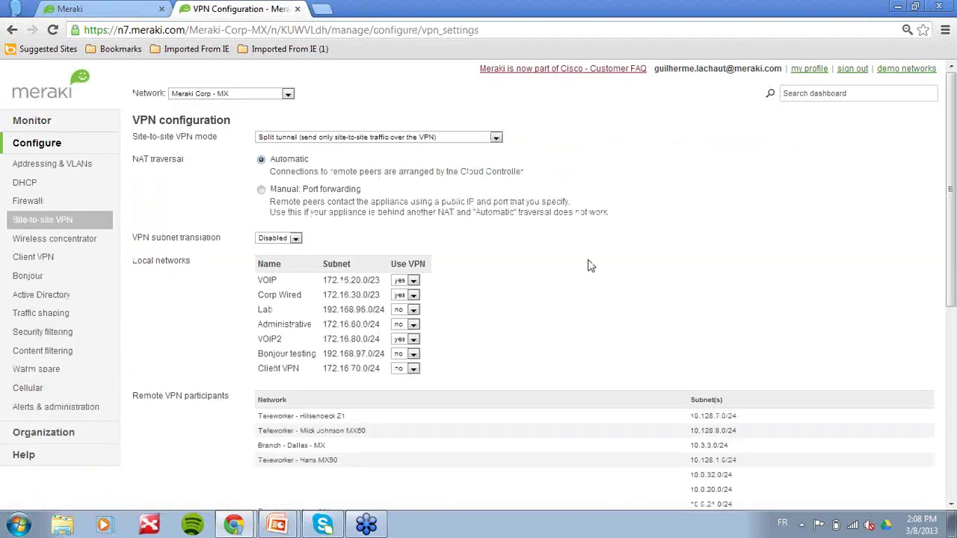
pyautogui.click(451, 141)
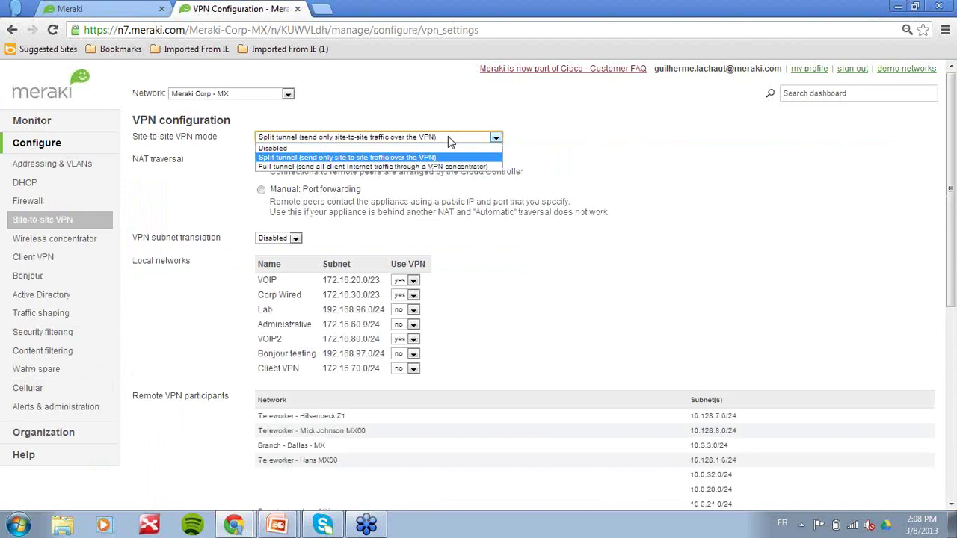
pyautogui.click(617, 150)
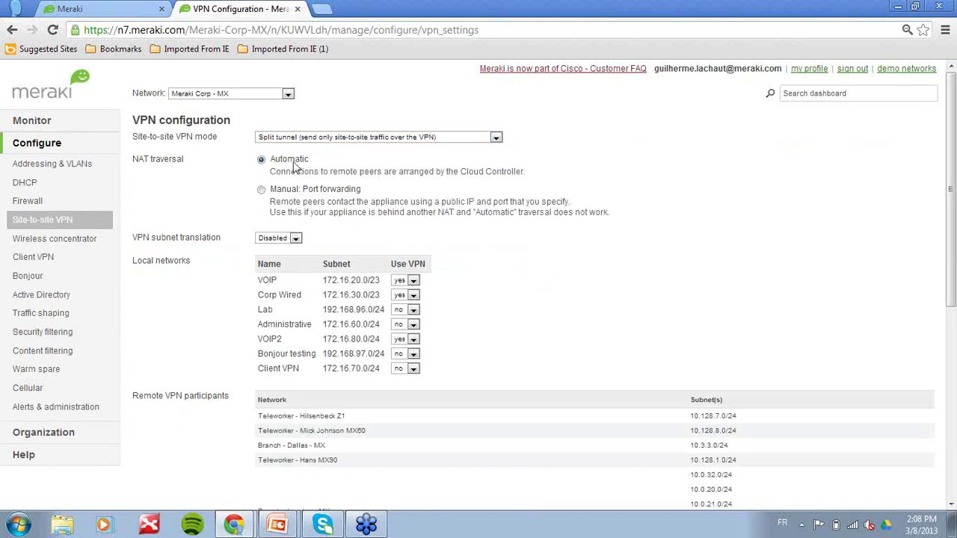
pyautogui.scroll(-1, 394, 190)
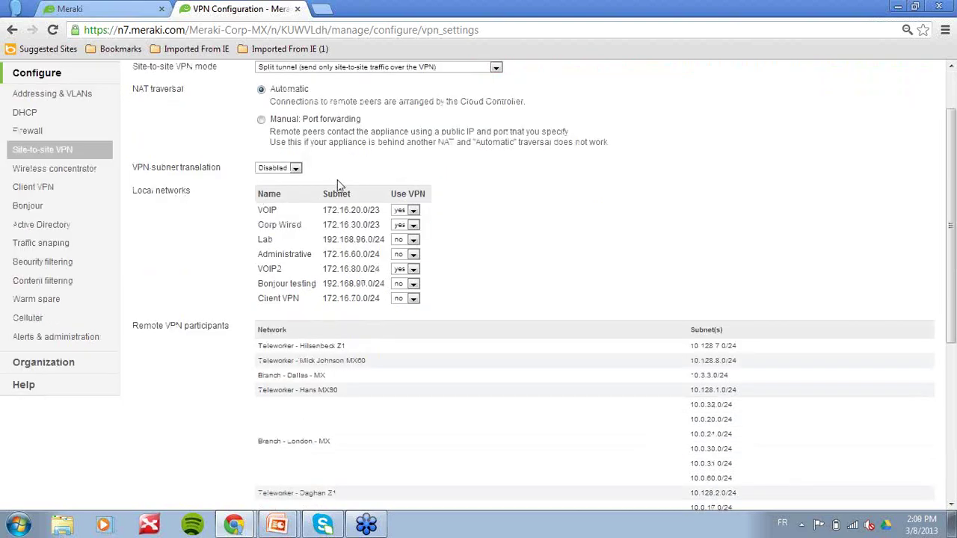
pyautogui.scroll(-4, 583, 262)
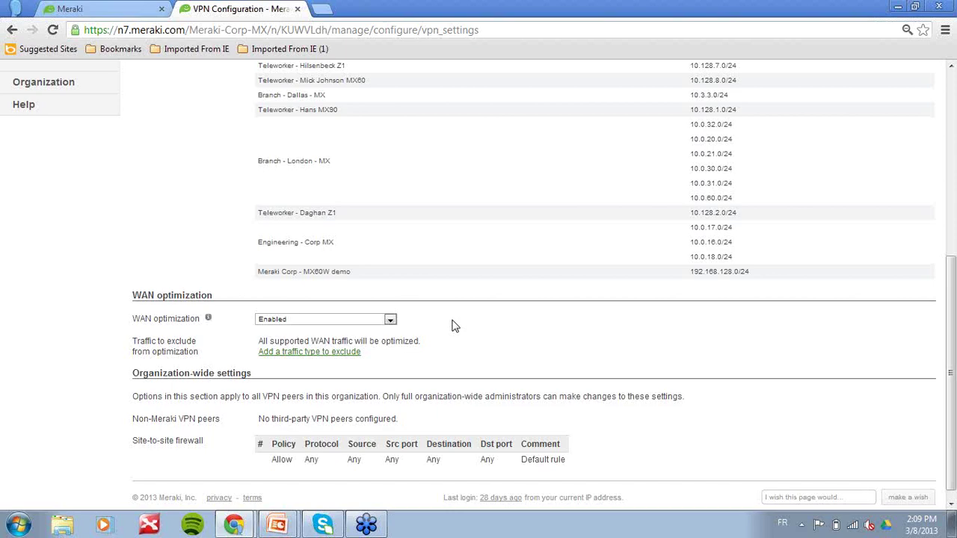
pyautogui.scroll(4, 397, 309)
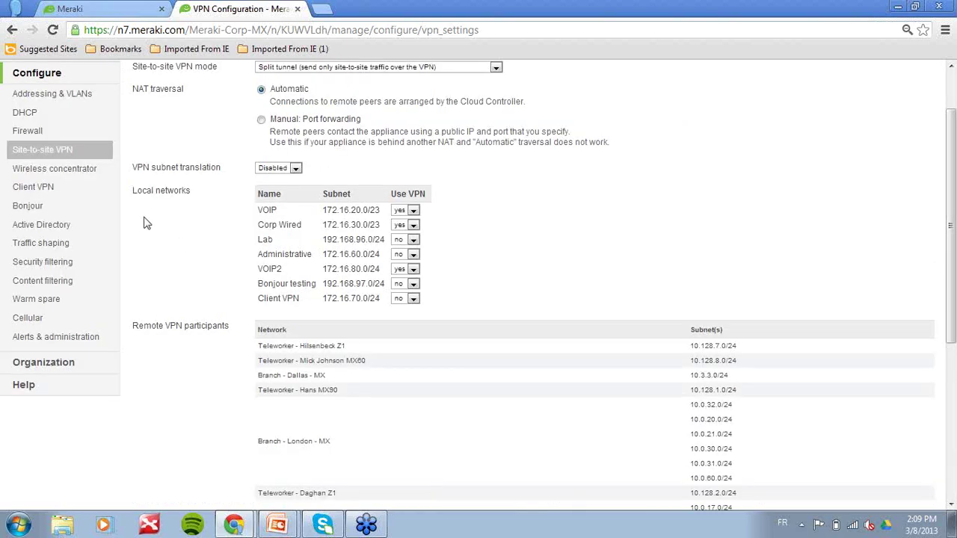
pyautogui.click(47, 188)
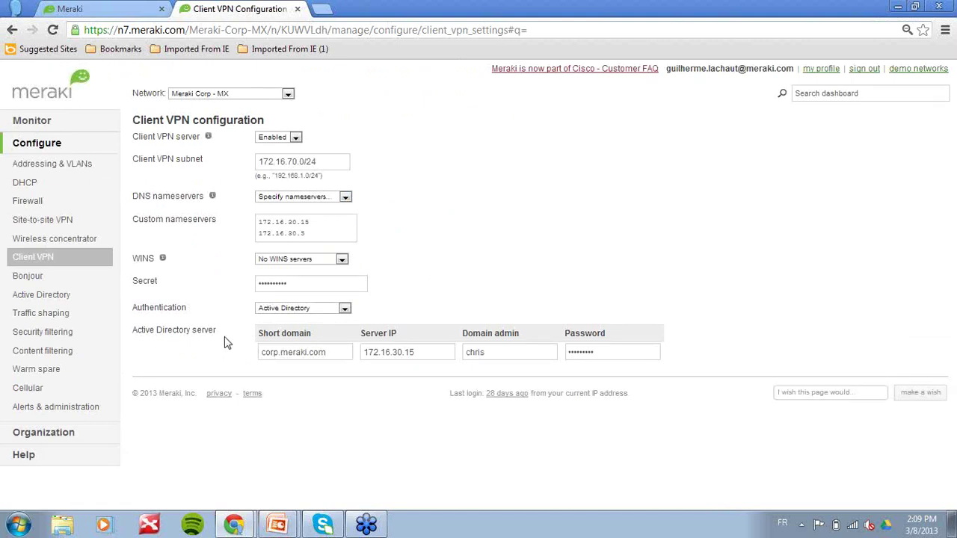
# Step: Review the Active Directory authentication settings and group policies, refreshing the LDAP groups available for policies
pyautogui.click(66, 302)
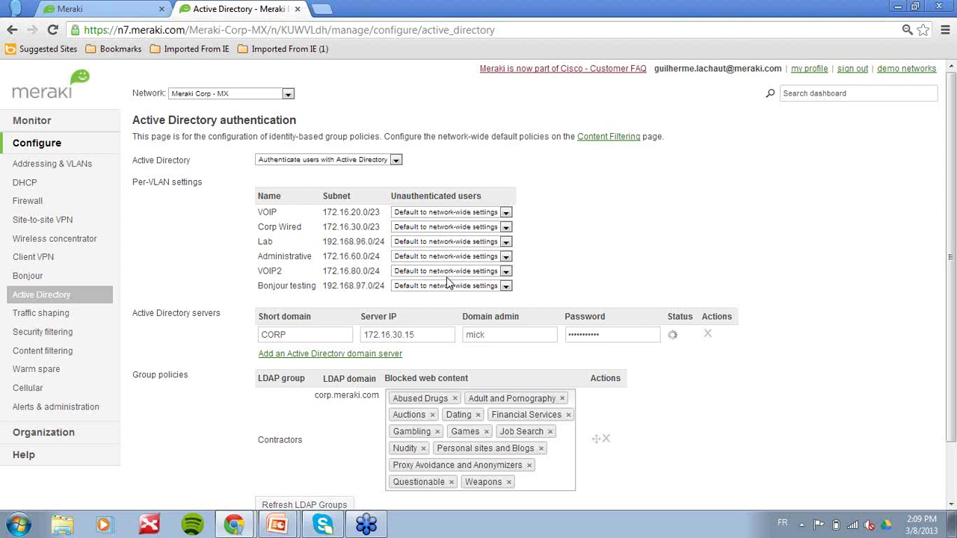
pyautogui.scroll(-2, 709, 376)
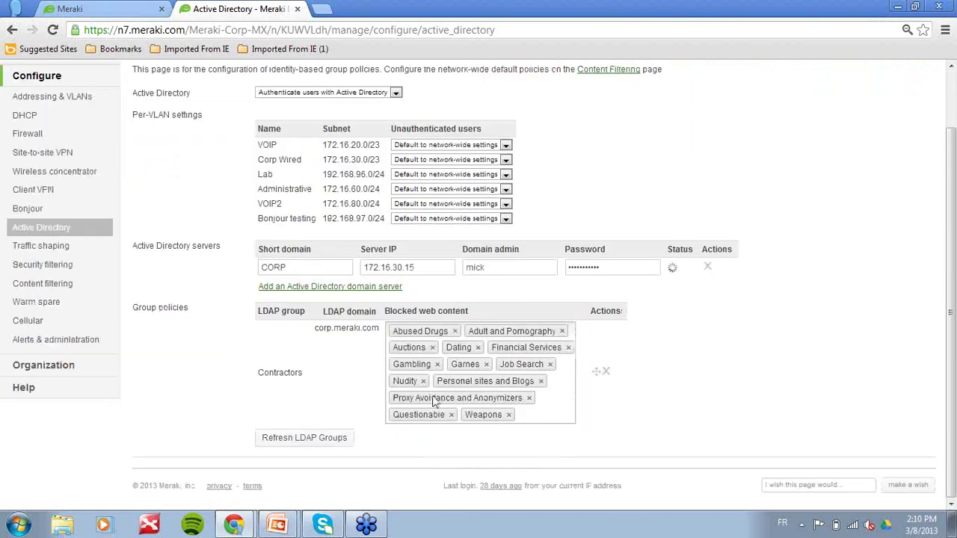
pyautogui.click(325, 441)
pyautogui.scroll(-2, 732, 387)
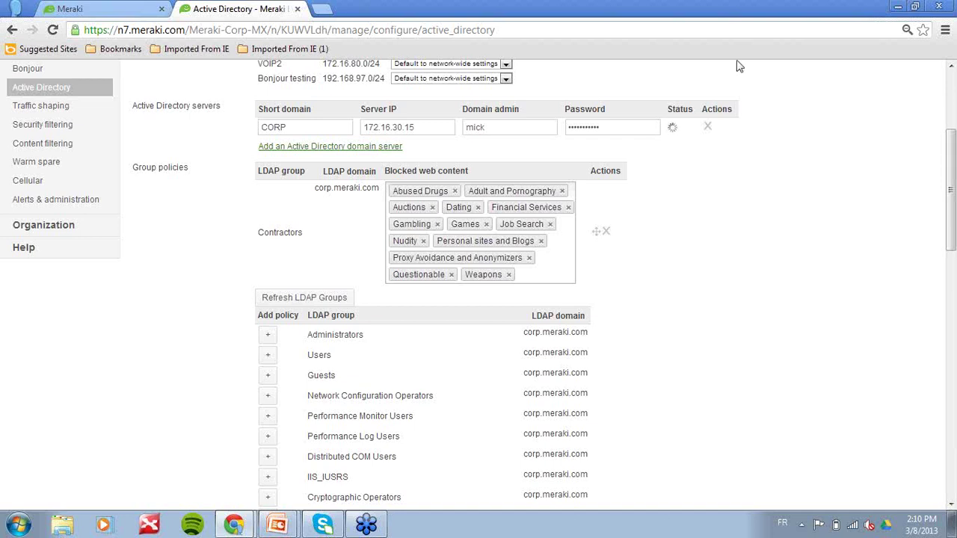
pyautogui.scroll(2, 781, 273)
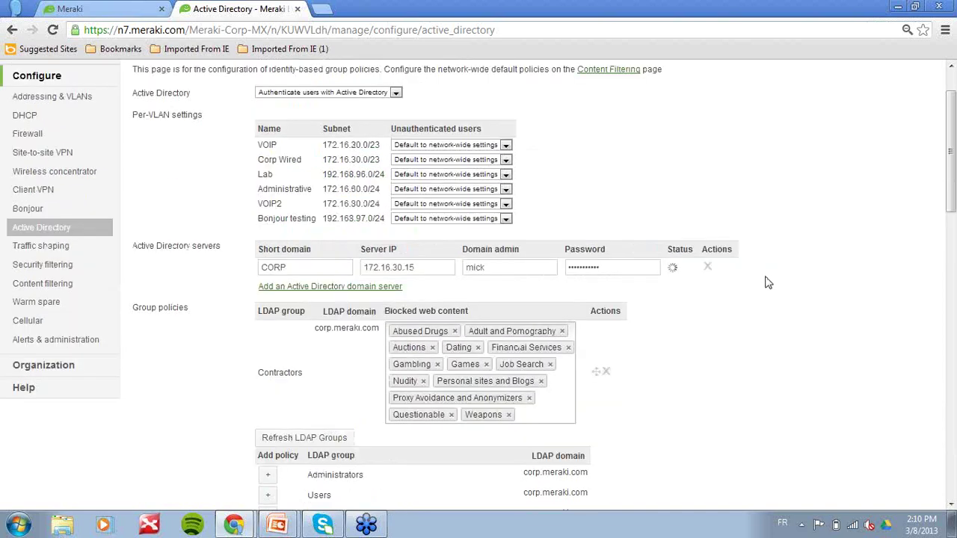
pyautogui.scroll(1, 763, 284)
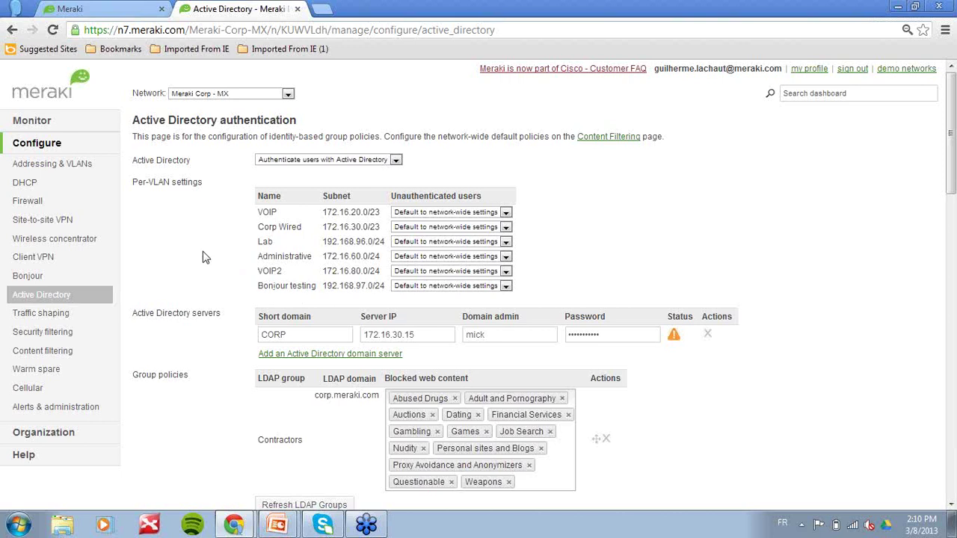
# Step: Open the WAN optimization monitoring page and examine the bandwidth graph and the recent optimized flows
pyautogui.click(45, 122)
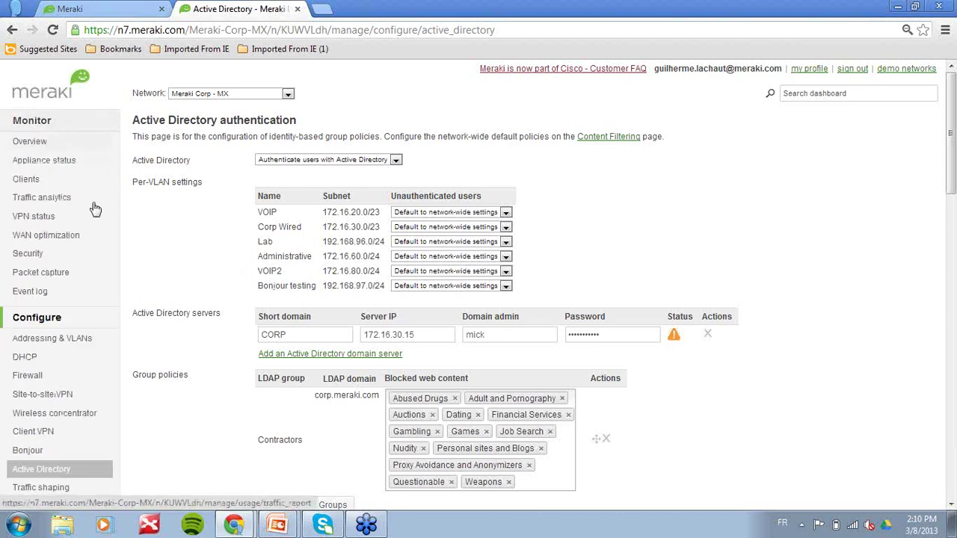
pyautogui.click(81, 236)
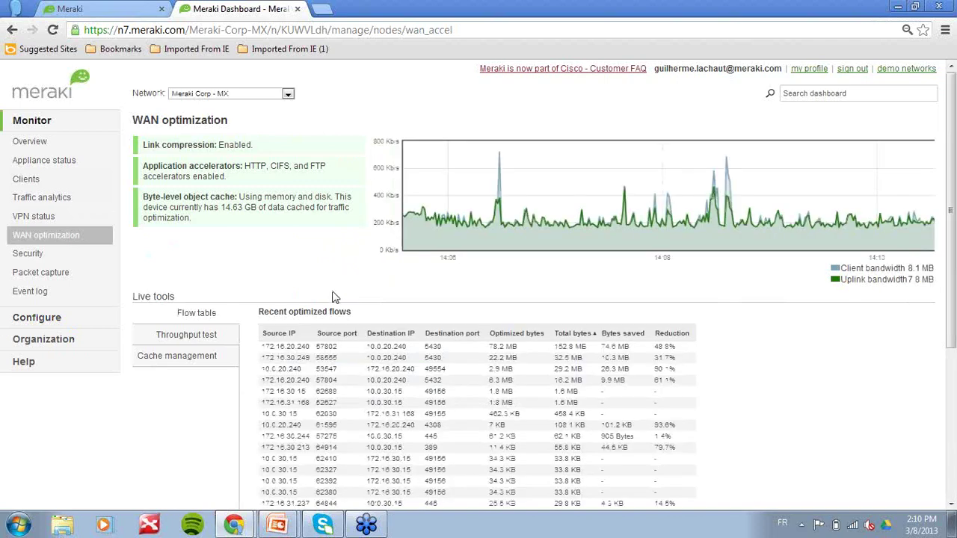
pyautogui.scroll(-1, 397, 306)
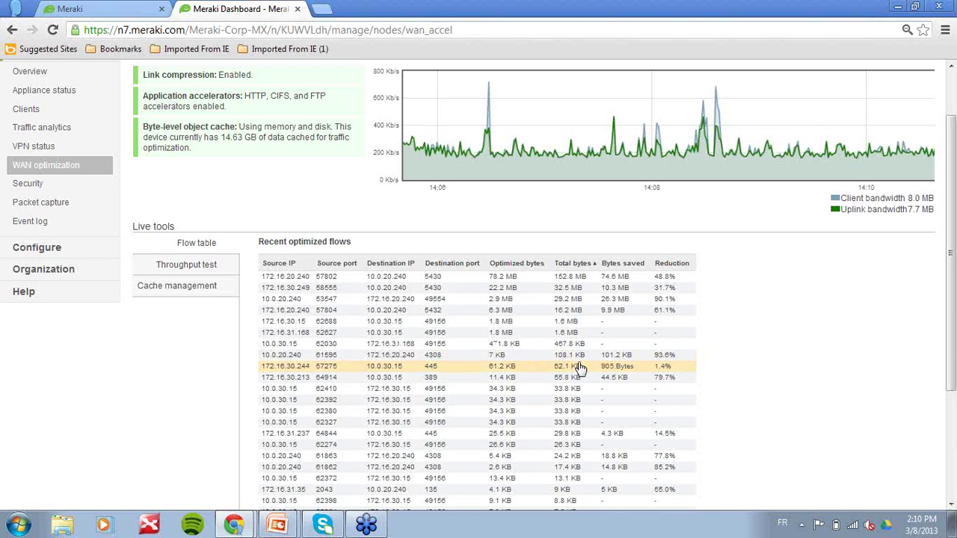
# Step: Switch to the Meraki Corp - Systems Manager network
pyautogui.scroll(2, 516, 299)
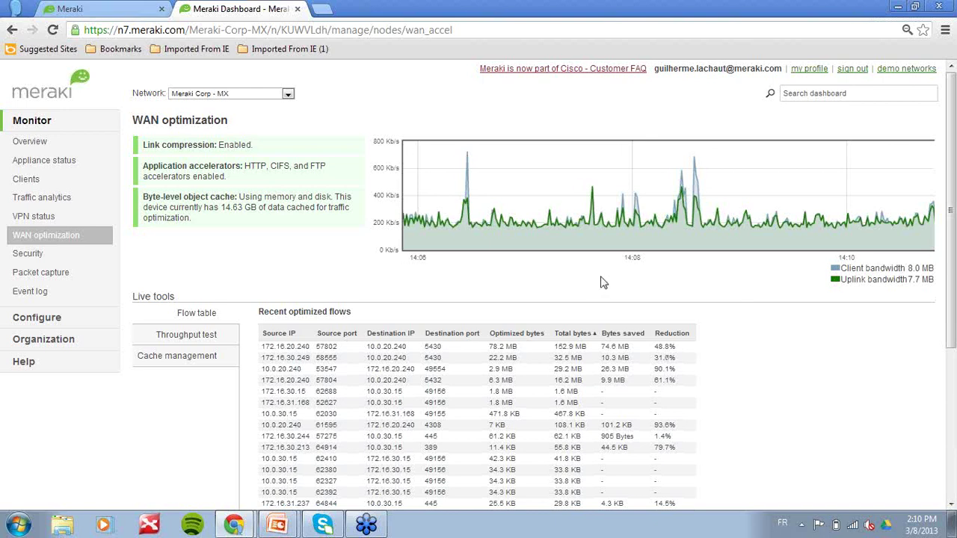
pyautogui.click(287, 95)
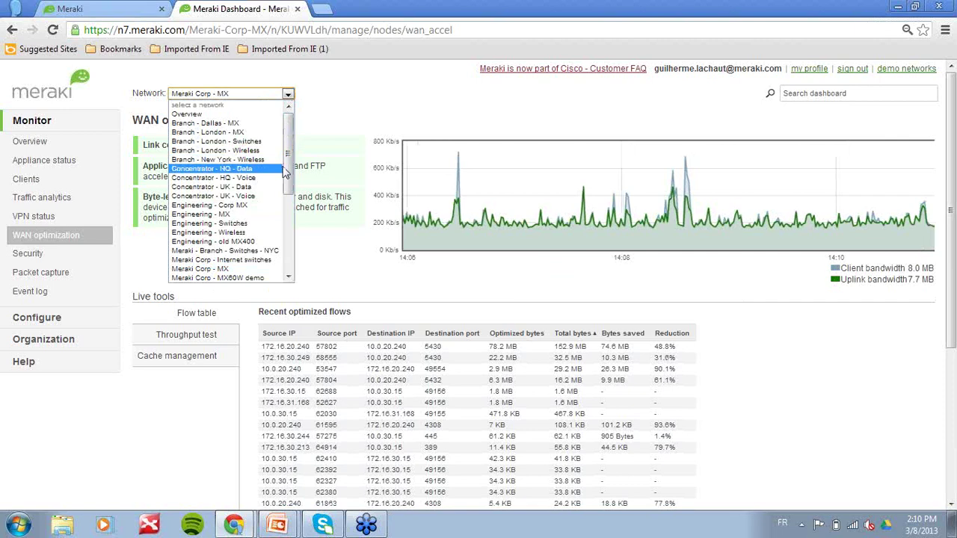
pyautogui.moveTo(289, 169); pyautogui.dragTo(303, 199)
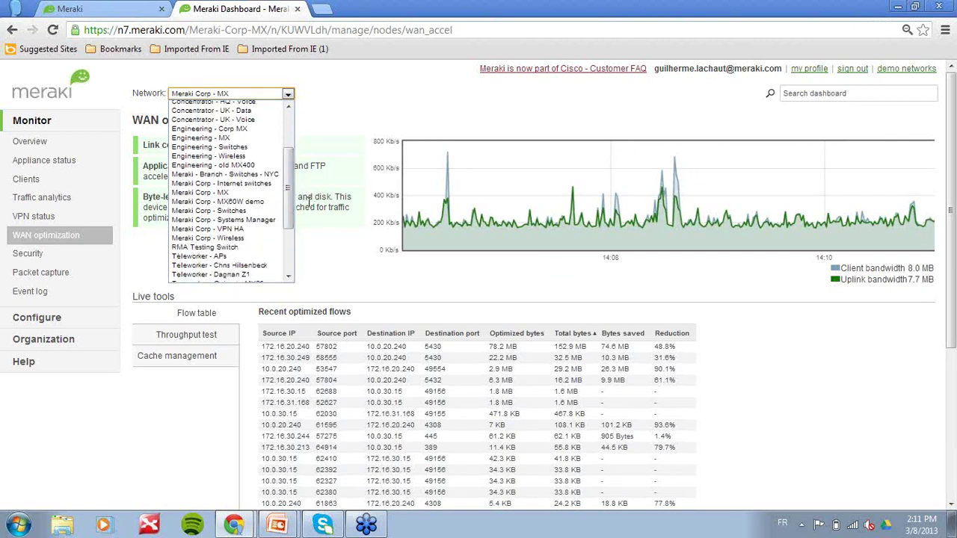
pyautogui.click(265, 221)
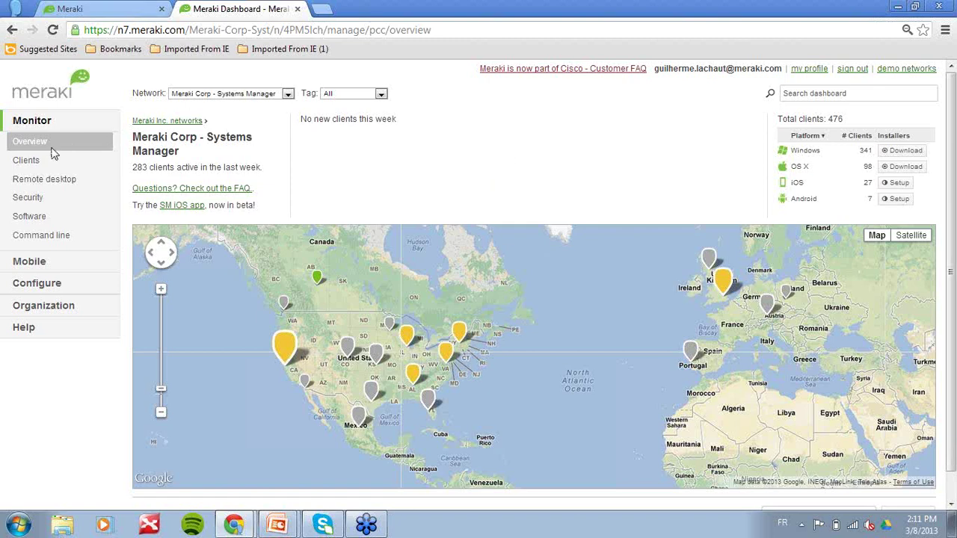
# Step: Open the Systems Manager client list and filter it by "androi"
pyautogui.click(27, 159)
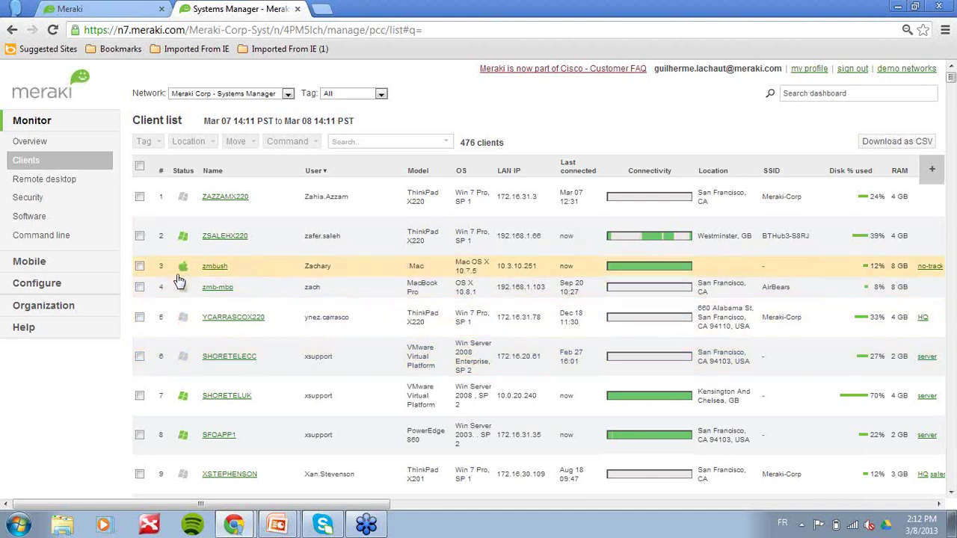
pyautogui.click(377, 140)
pyautogui.write('androi')
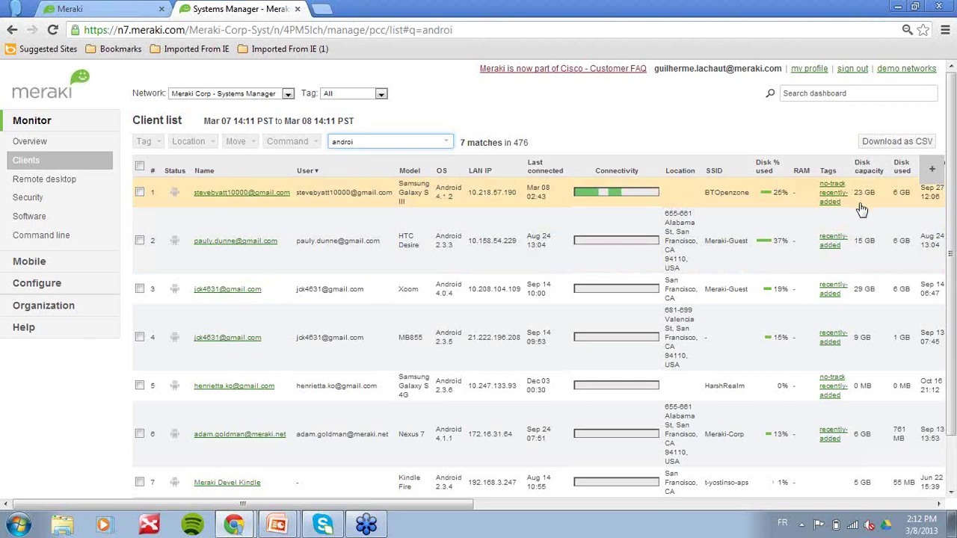
# Step: Hide the Enrollment Date and Name (assigned) columns in the client list
pyautogui.click(932, 176)
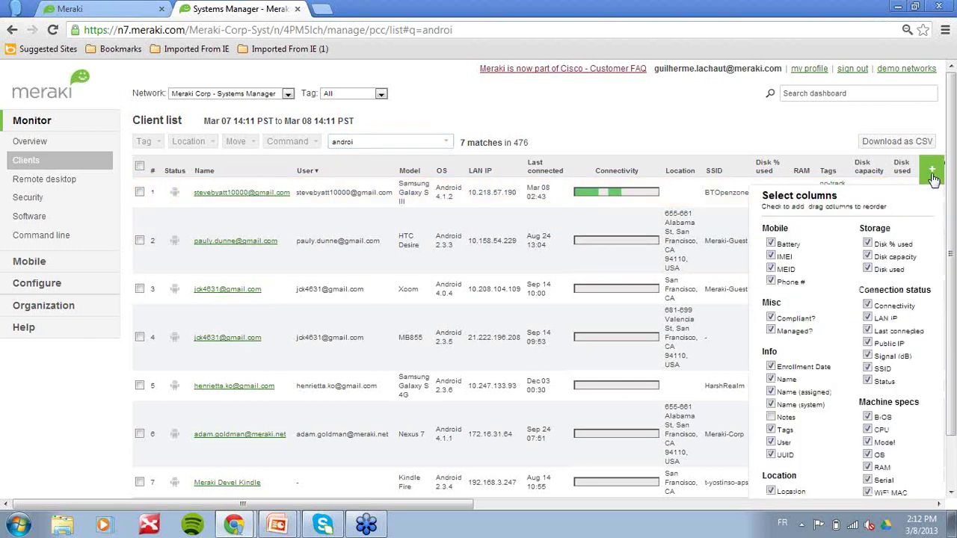
pyautogui.click(770, 367)
pyautogui.click(770, 372)
pyautogui.click(771, 384)
pyautogui.click(770, 370)
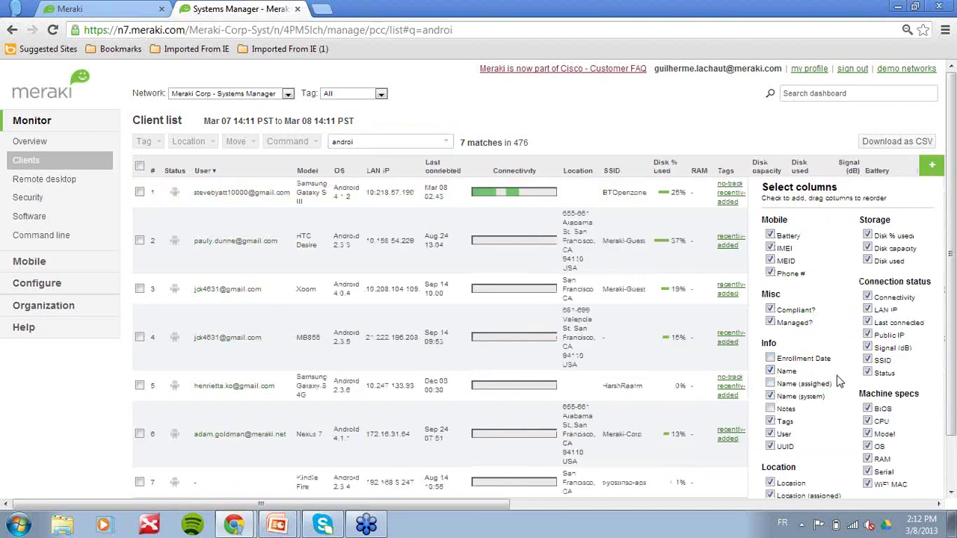
pyautogui.scroll(-1, 837, 381)
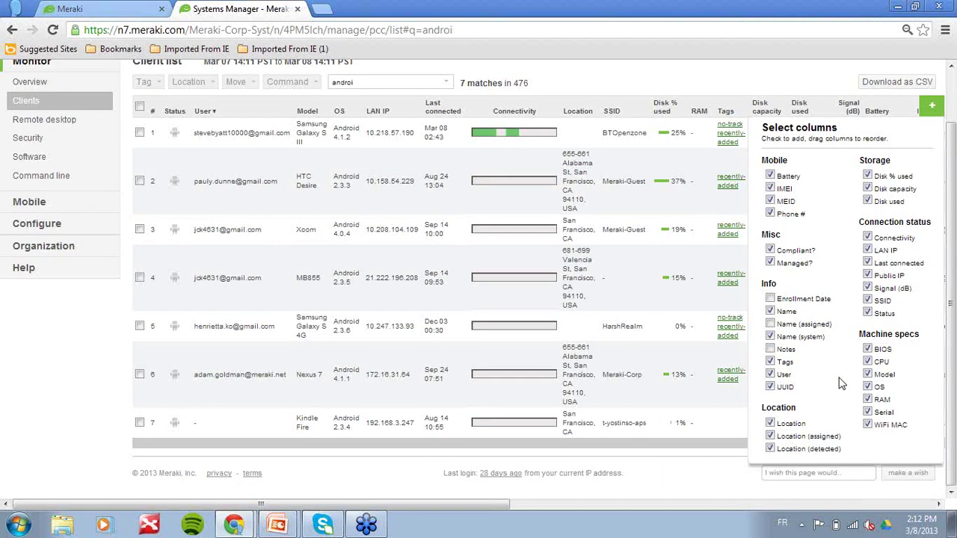
# Step: Open the Samsung Galaxy S III client and examine its device details, security, storage, network information and online status timeline
pyautogui.click(233, 136)
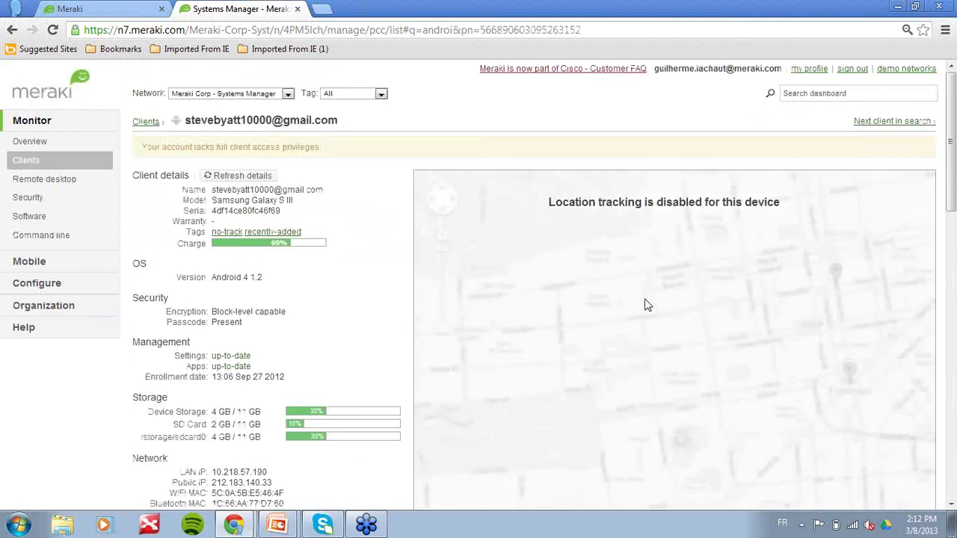
pyautogui.scroll(-1, 661, 299)
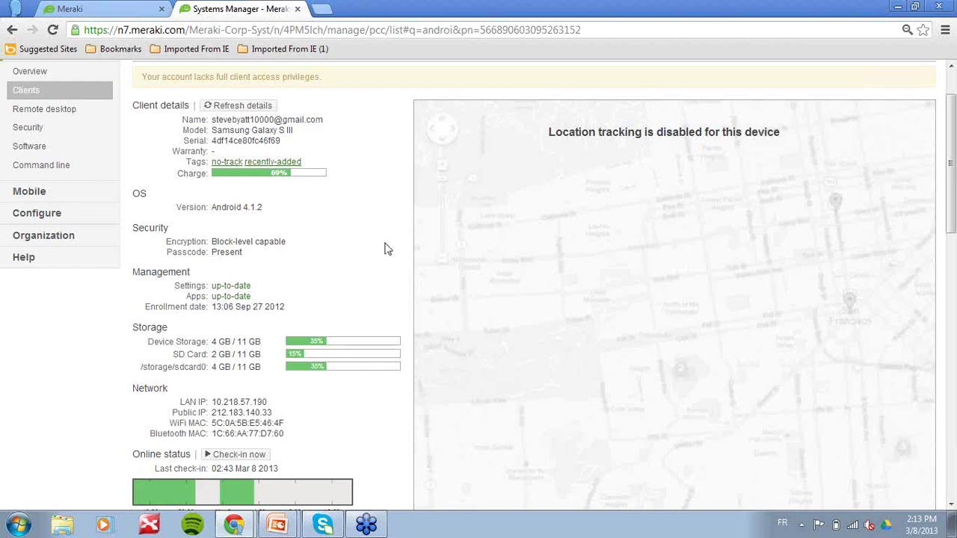
pyautogui.scroll(2, 381, 217)
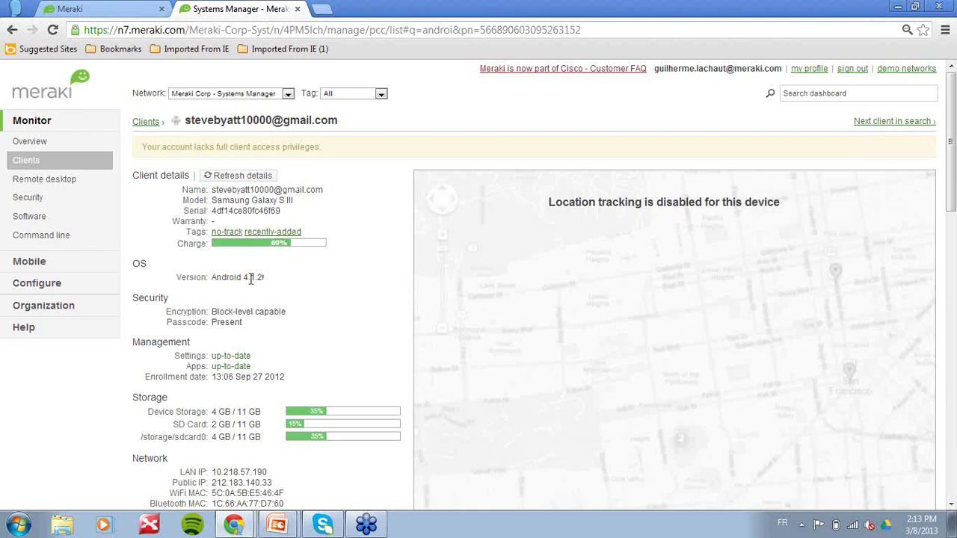
pyautogui.scroll(-1, 348, 282)
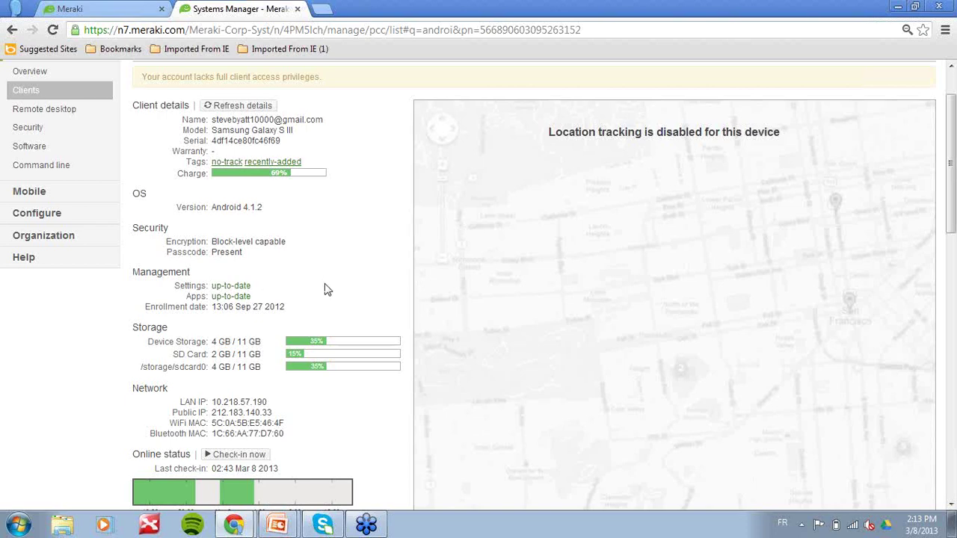
pyautogui.scroll(-2, 325, 289)
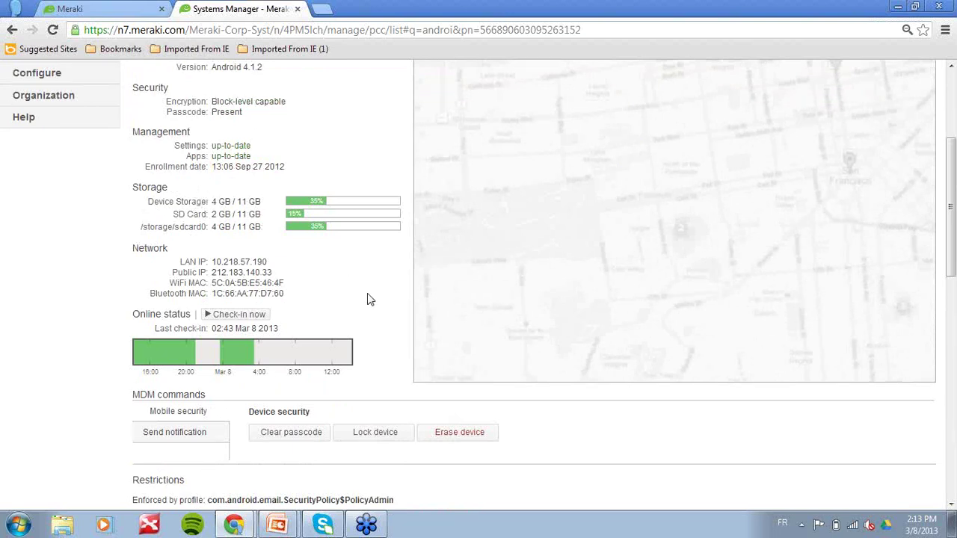
pyautogui.moveTo(288, 356)
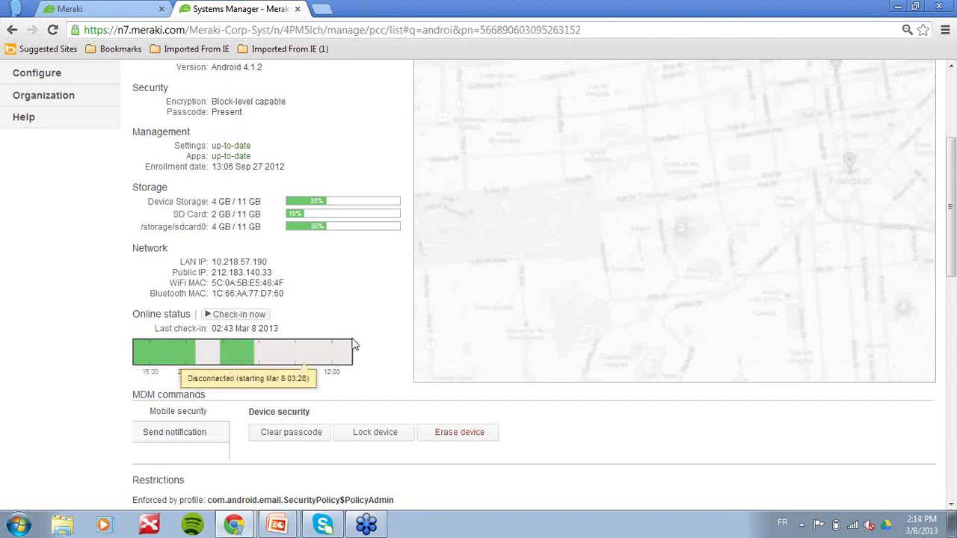
# Step: Review the device's MDM commands, restrictions, profiles, installed apps and activity log
pyautogui.scroll(-4, 380, 337)
pyautogui.scroll(-3, 389, 340)
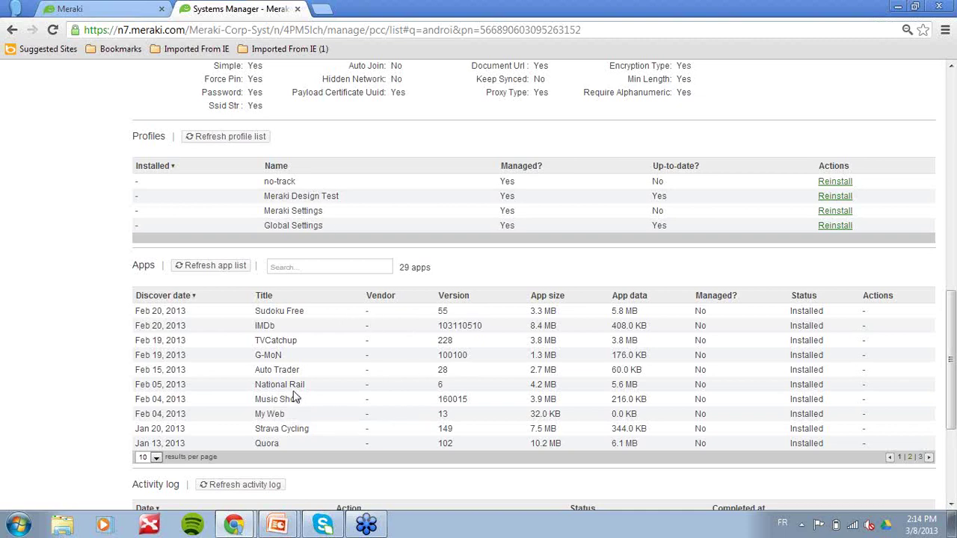
pyautogui.scroll(-4, 295, 397)
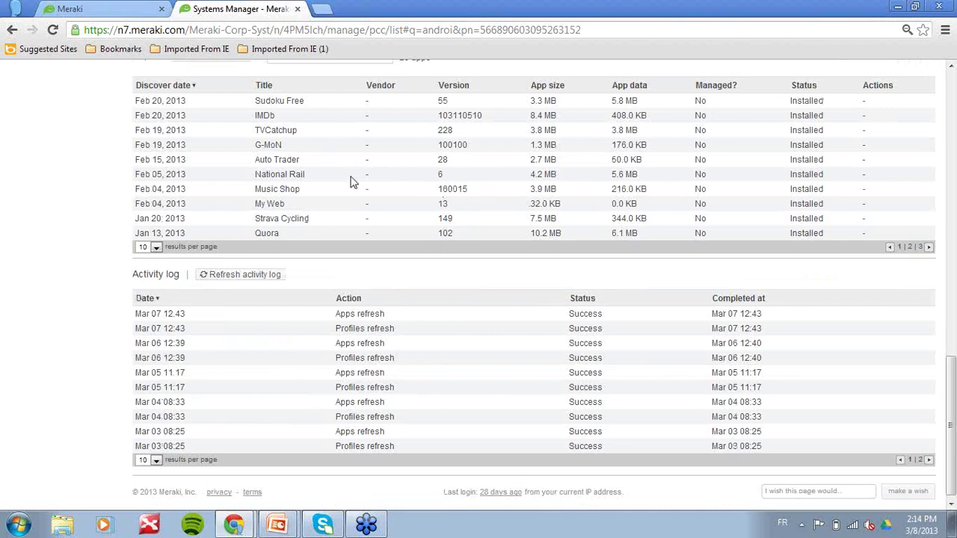
pyautogui.scroll(8, 75, 329)
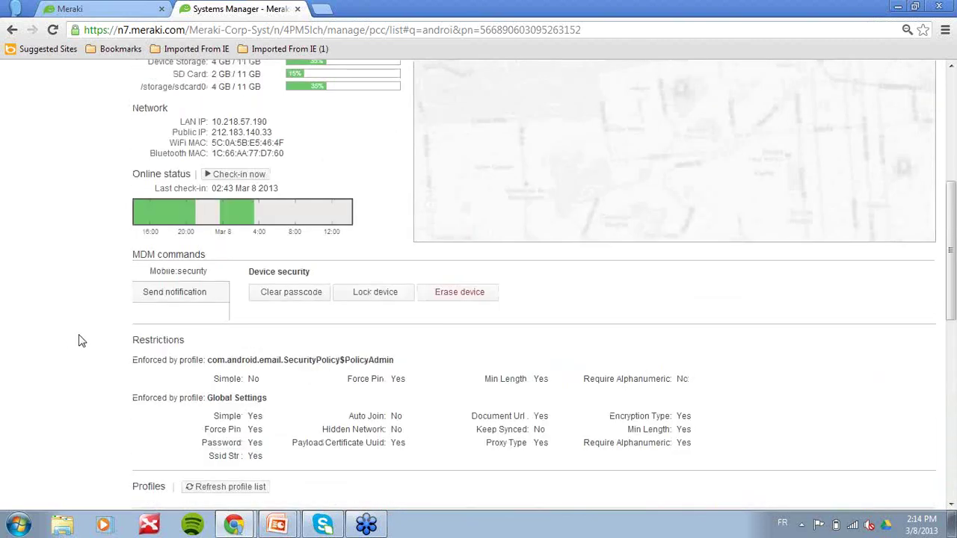
pyautogui.scroll(5, 83, 341)
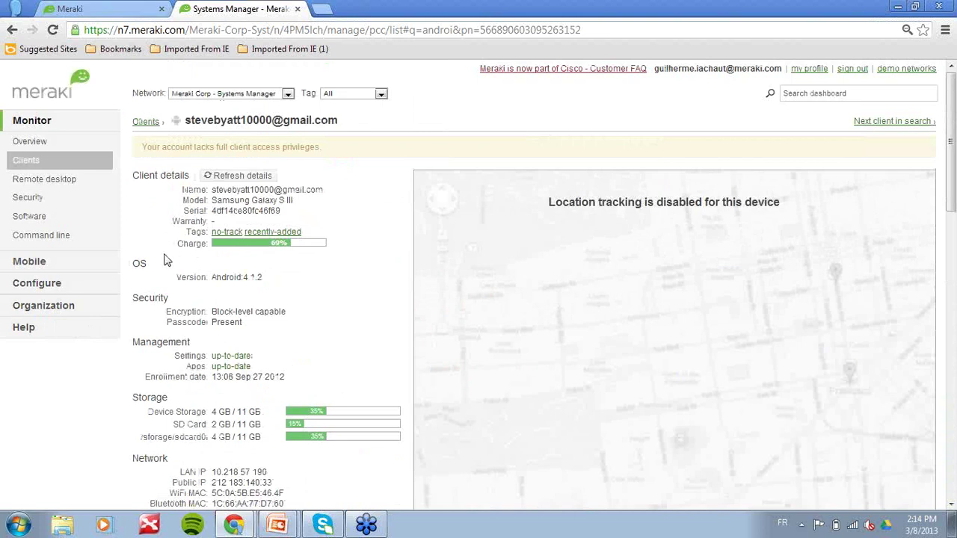
# Step: Start adding a new iOS app for mobile devices and search for "salesforce" with the country set to Canada
pyautogui.moveTo(53, 268)
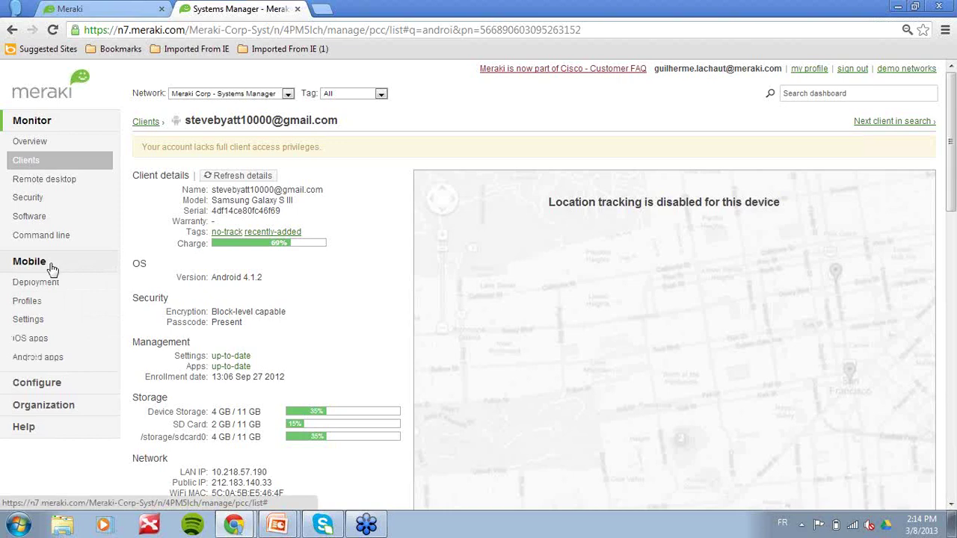
pyautogui.click(44, 344)
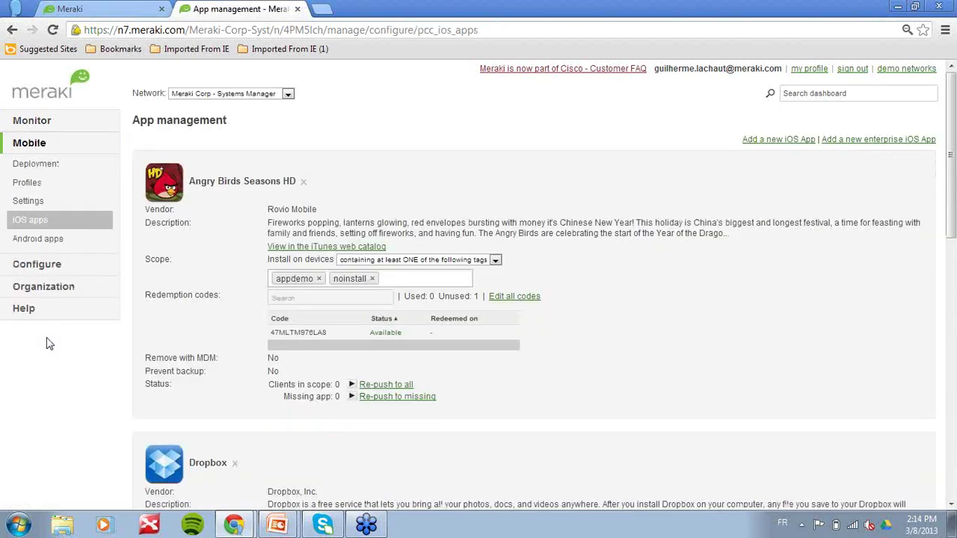
pyautogui.click(786, 140)
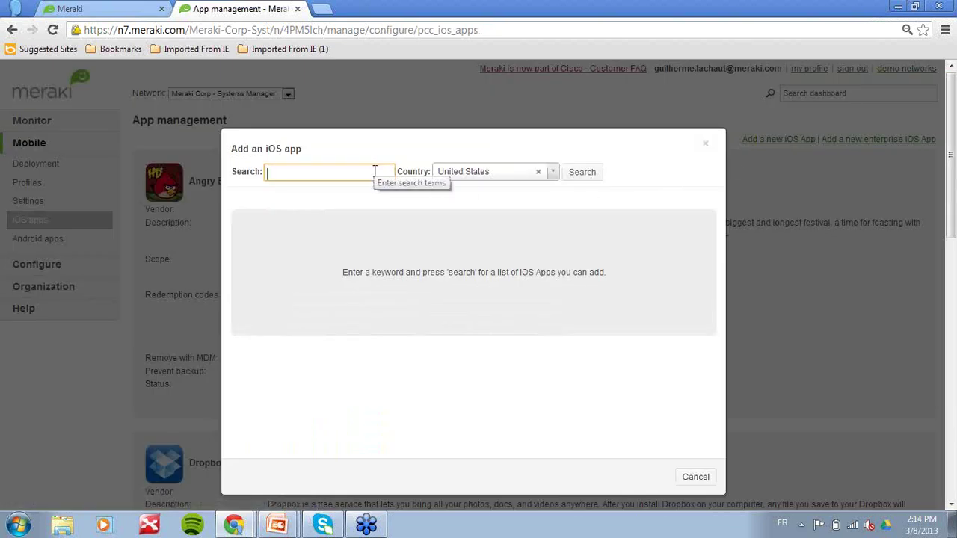
pyautogui.write('salesforce')
pyautogui.click(527, 173)
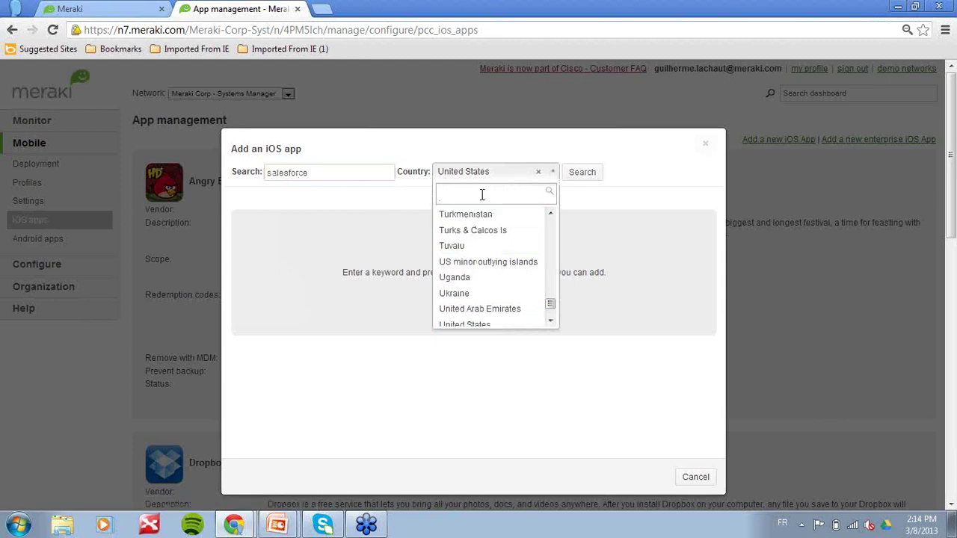
pyautogui.write('canada')
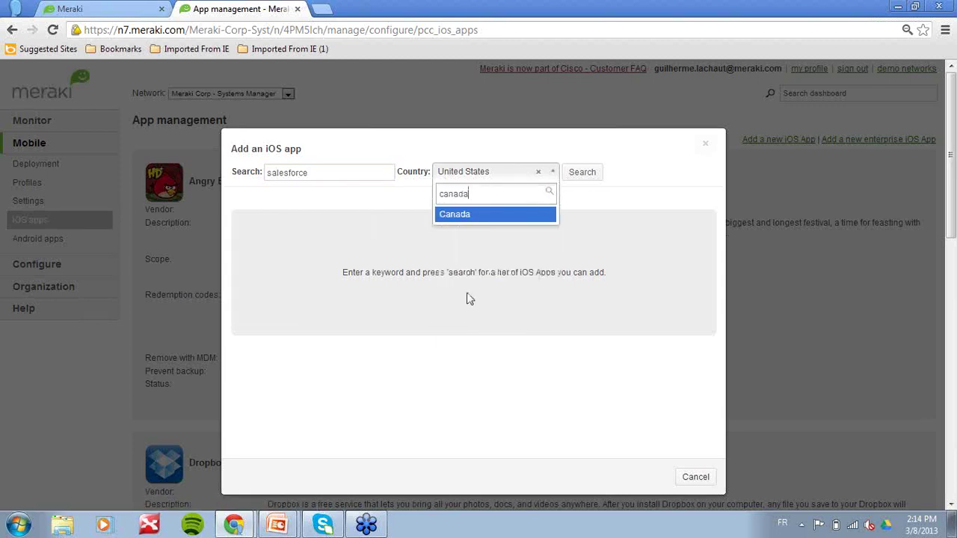
pyautogui.press('Return')
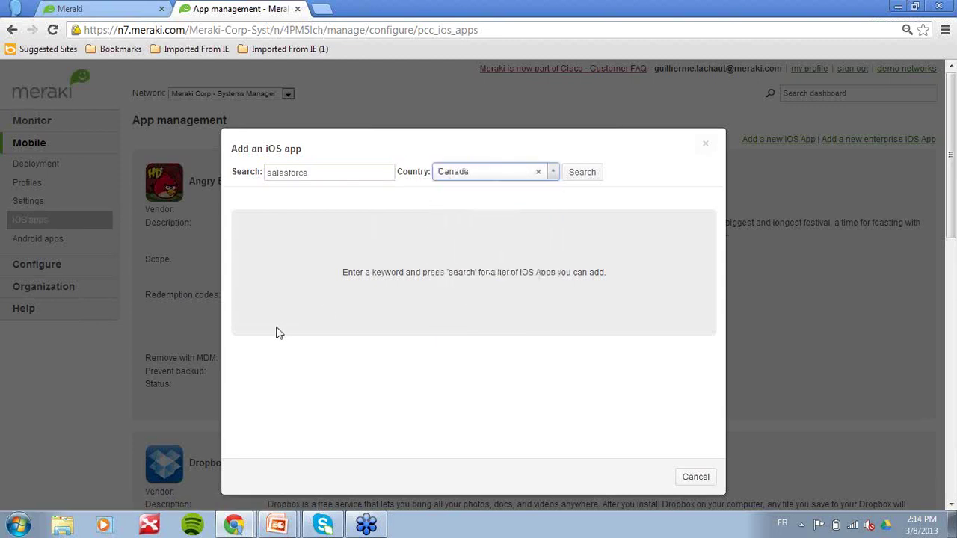
pyautogui.click(582, 172)
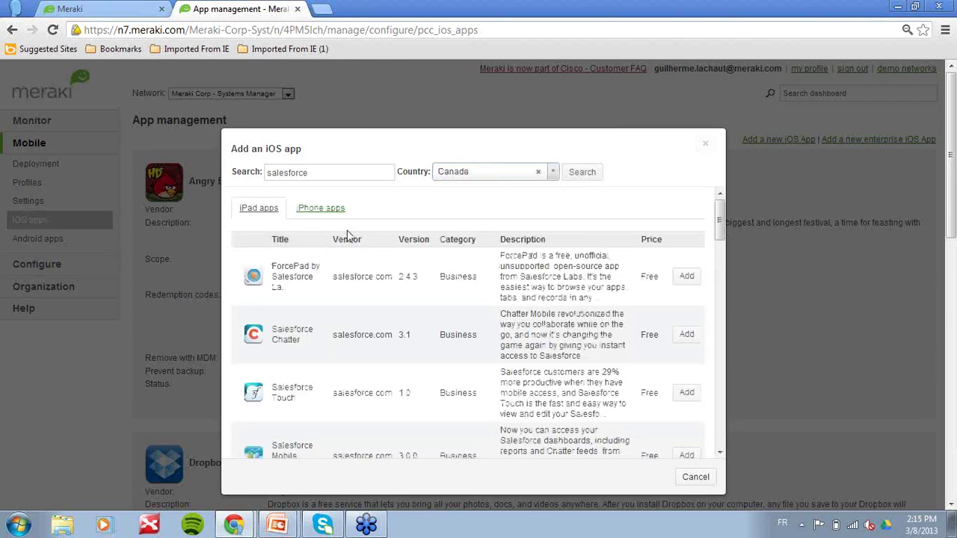
# Step: Add the Field Day for Salesforce app from the iPad search results to the managed iOS apps
pyautogui.scroll(-4, 601, 329)
pyautogui.scroll(-4, 609, 334)
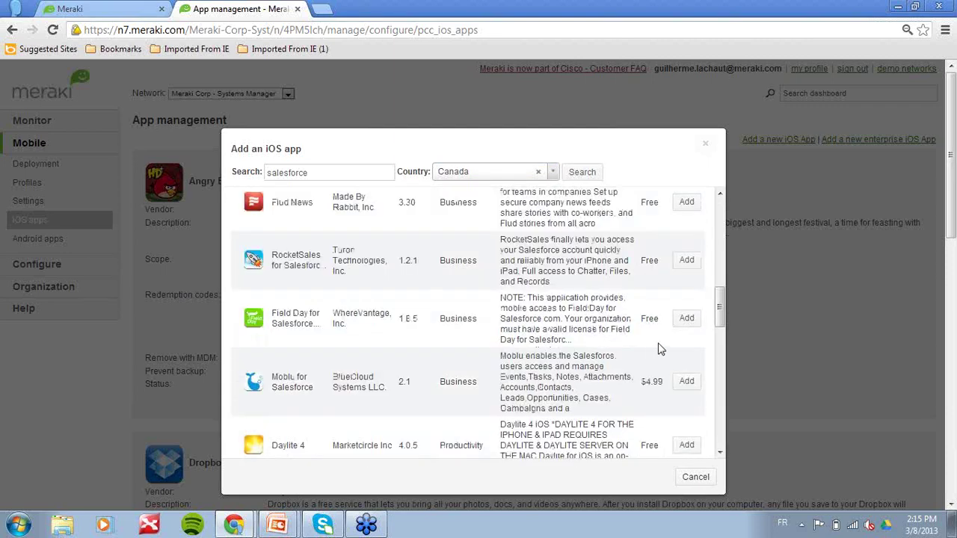
pyautogui.click(686, 317)
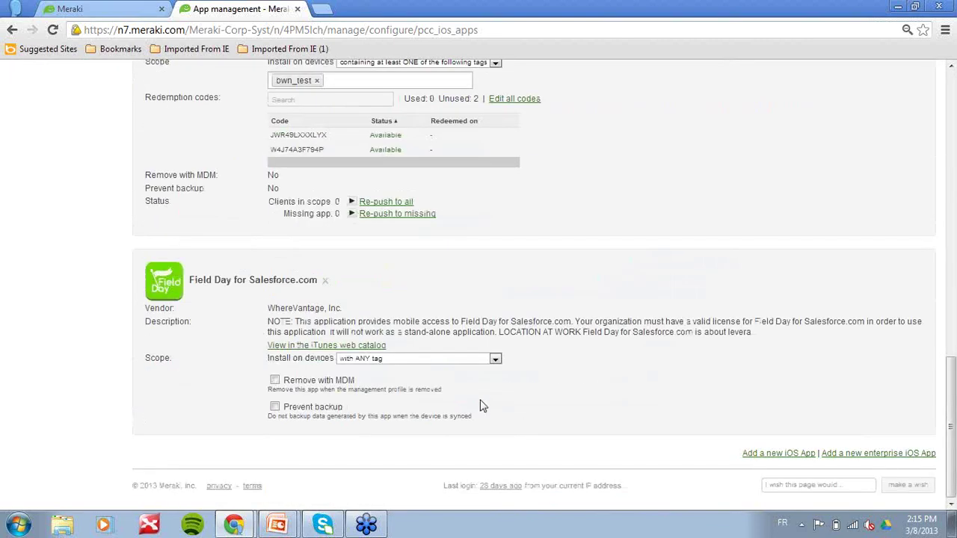
# Step: Scope Field Day for Salesforce.com to devices containing at least ONE of the following tags and enable Remove with MDM, leaving Prevent backup off
pyautogui.click(444, 359)
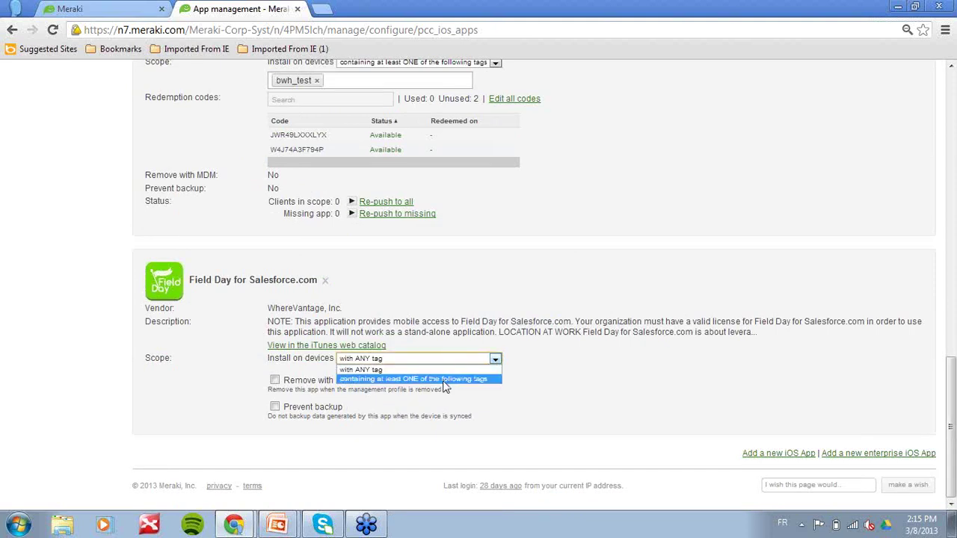
pyautogui.click(444, 379)
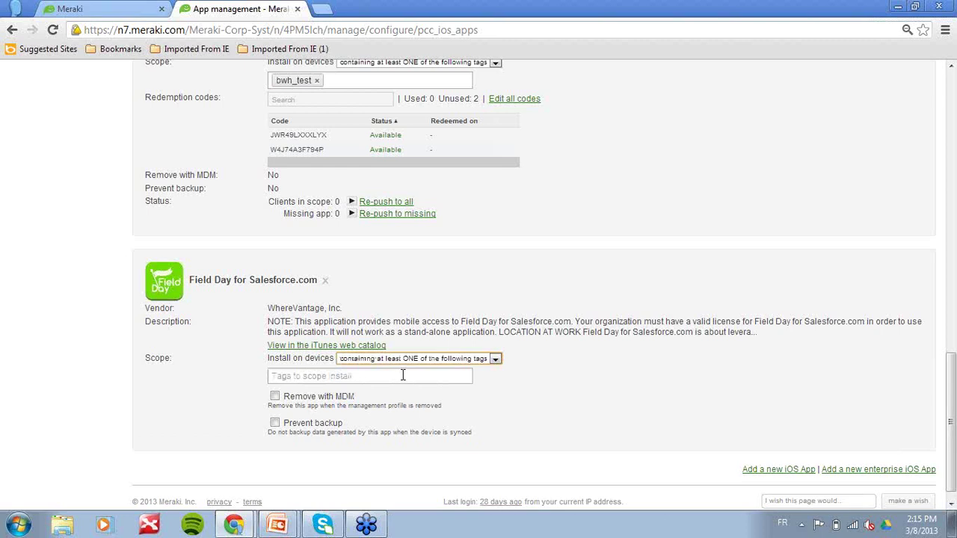
pyautogui.click(333, 400)
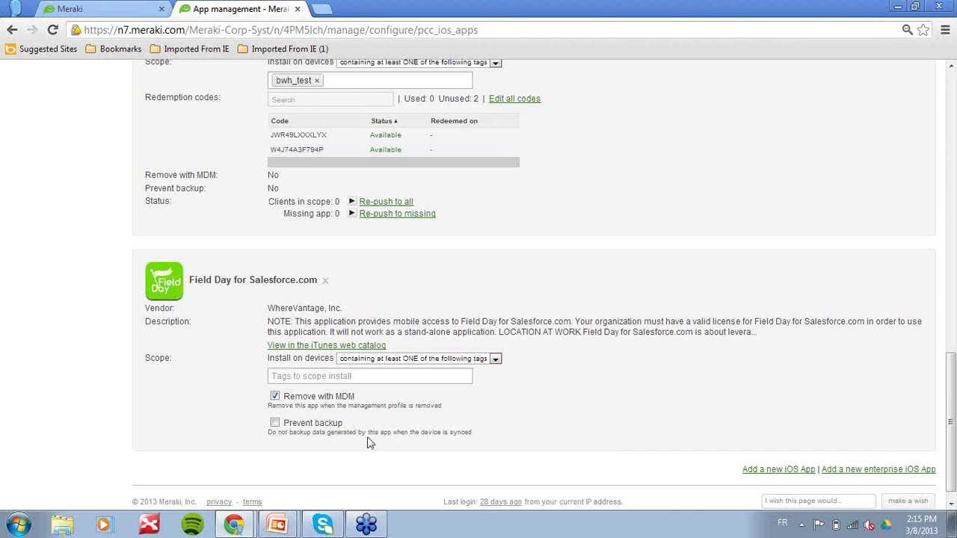
pyautogui.click(274, 423)
pyautogui.click(274, 423)
# Step: Open the mobile deployment page and review the iOS enrollment instructions, highlighting the Network ID used to register devices
pyautogui.scroll(6, 641, 438)
pyautogui.scroll(8, 684, 442)
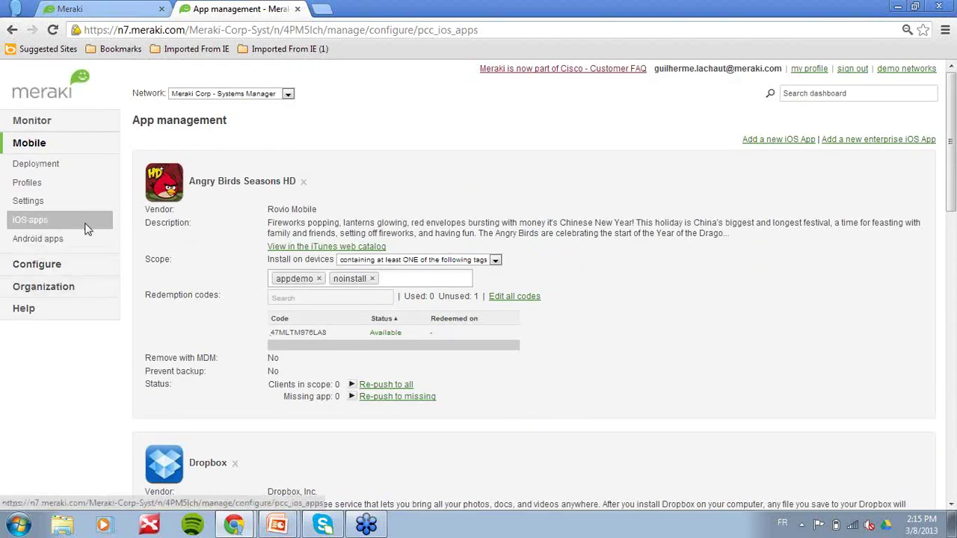
pyautogui.click(55, 169)
pyautogui.click(453, 287)
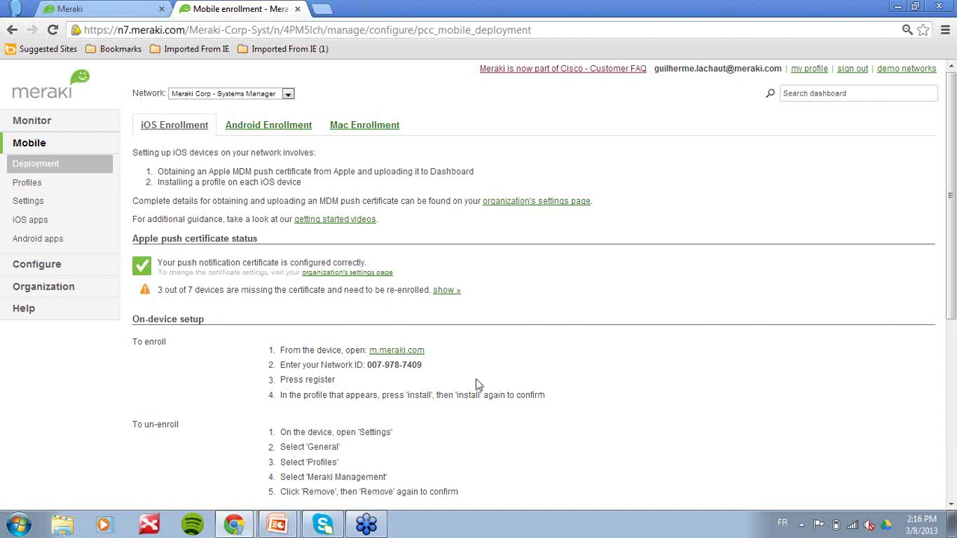
pyautogui.moveTo(423, 371); pyautogui.dragTo(366, 367)
pyautogui.click(511, 350)
pyautogui.moveTo(45, 270)
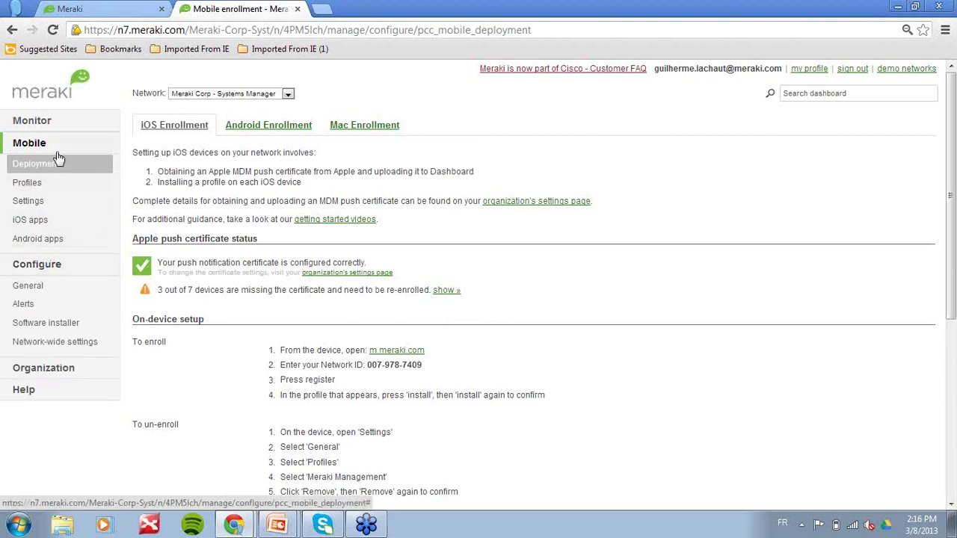
pyautogui.moveTo(58, 125)
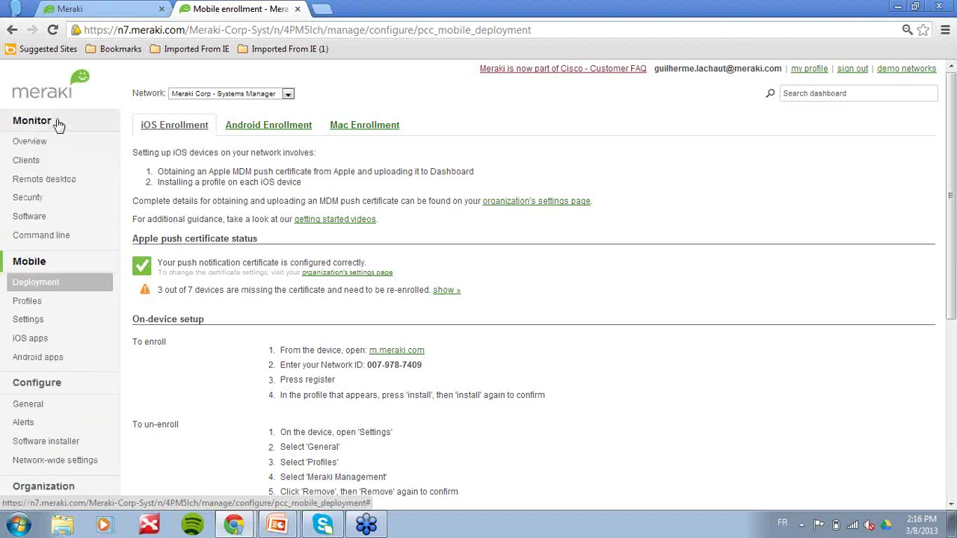
# Step: Open the mobile settings for the Global Settings profile and review the camera, device functionality, application and iCloud restrictions
pyautogui.click(31, 319)
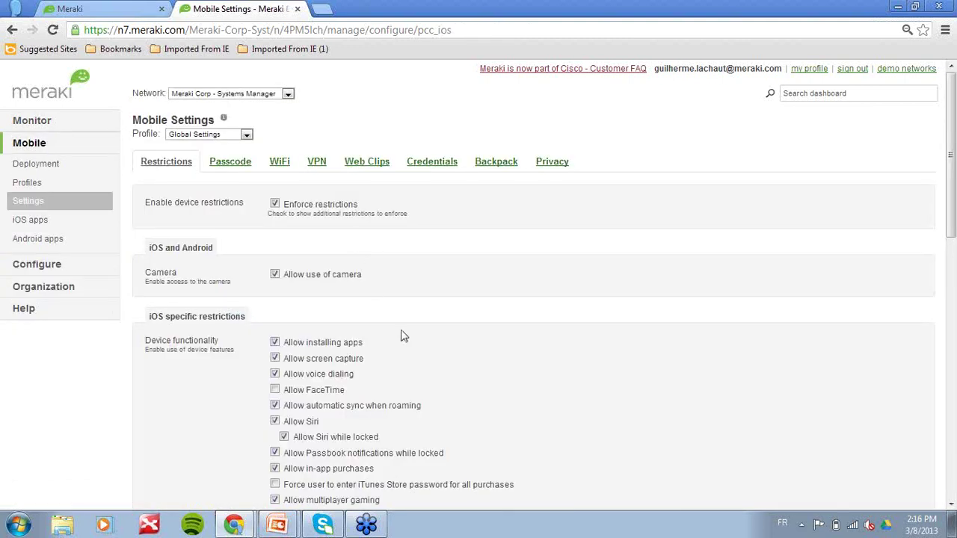
pyautogui.scroll(-1, 454, 345)
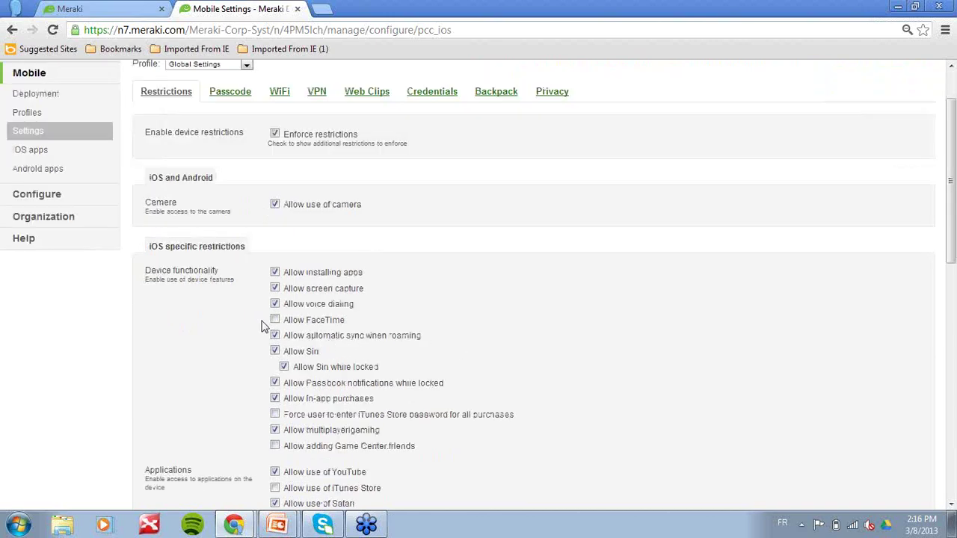
pyautogui.scroll(-1, 396, 378)
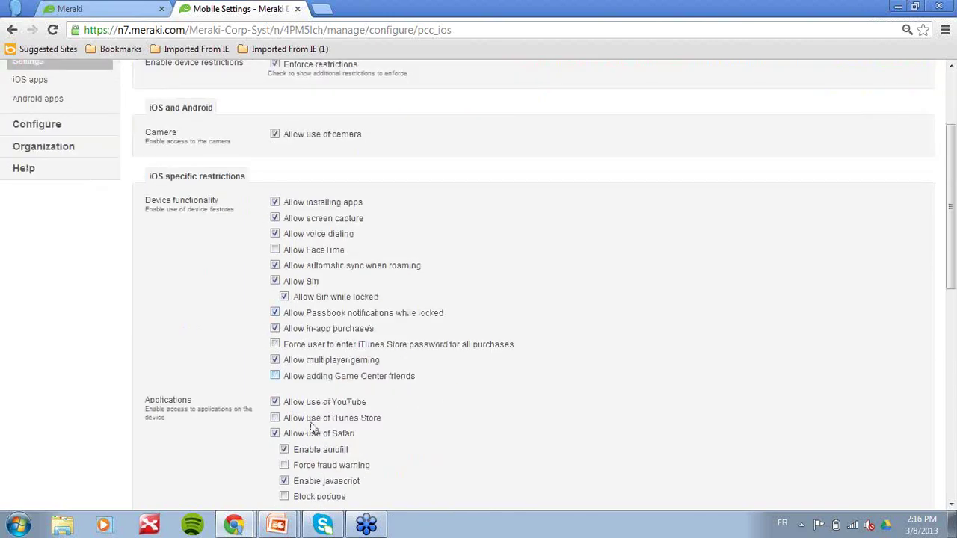
pyautogui.scroll(-1, 365, 460)
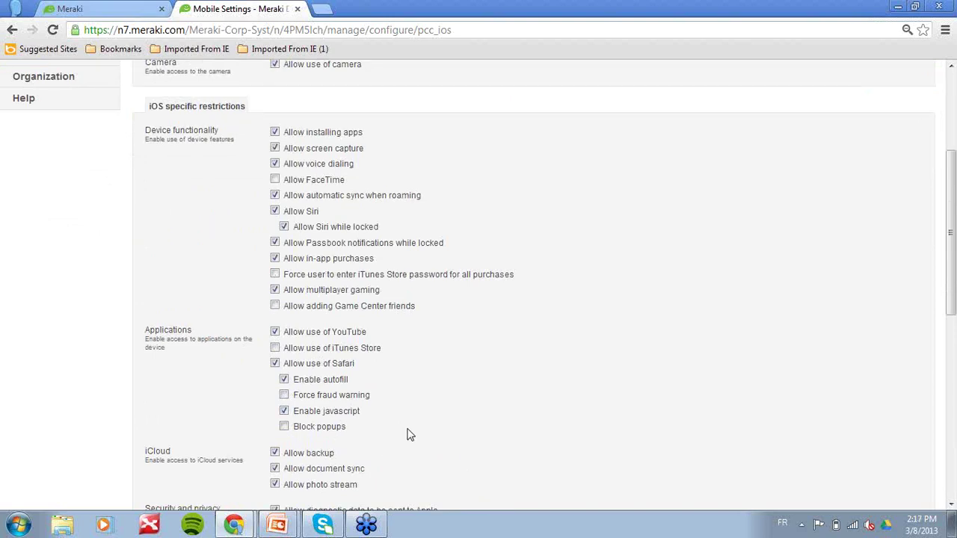
pyautogui.scroll(1, 450, 435)
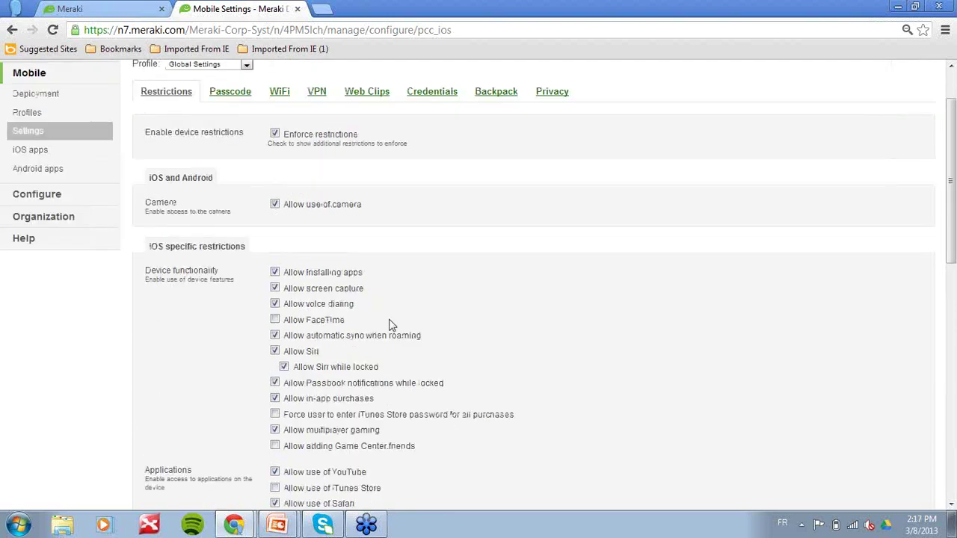
# Step: In the passcode policy, set the minimum passcode length to 6 and the minimum number of complex characters to 2
pyautogui.click(232, 92)
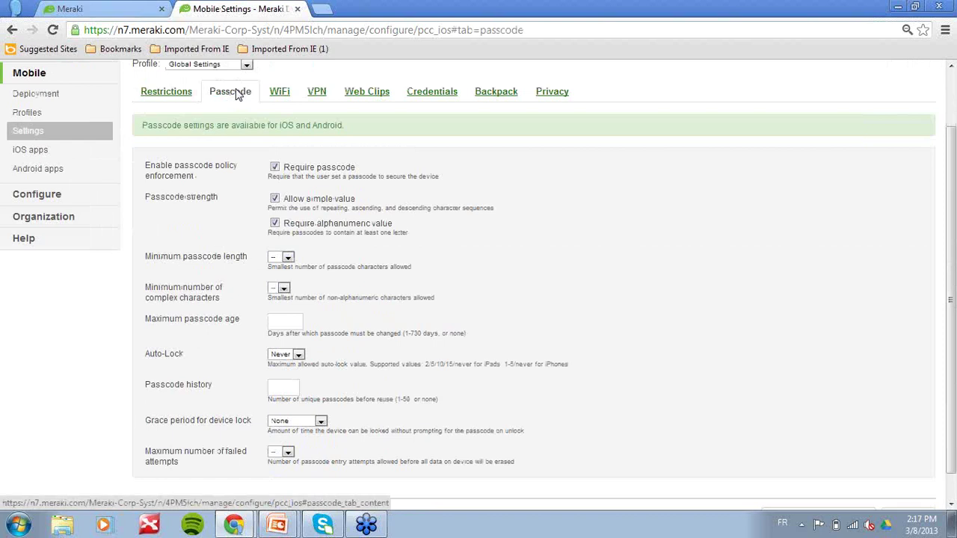
pyautogui.click(288, 256)
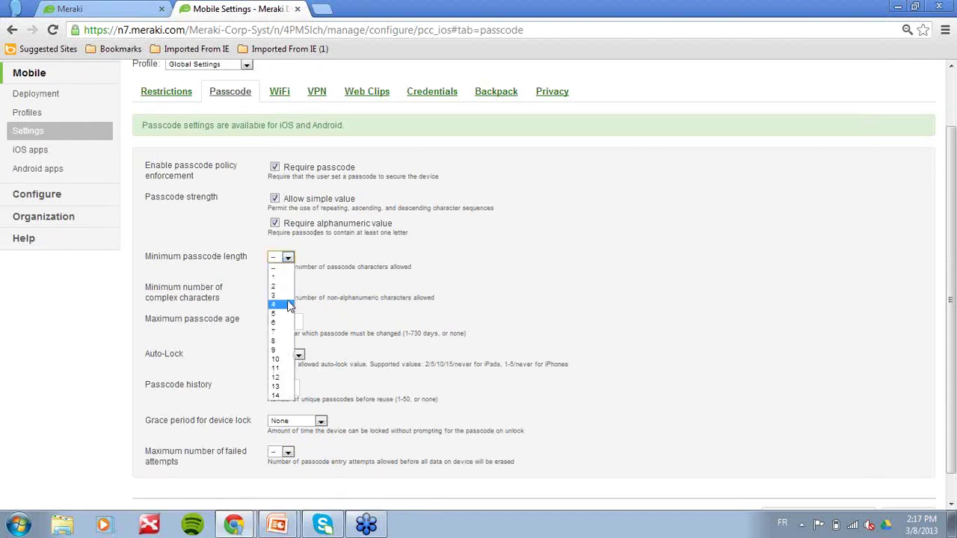
pyautogui.click(277, 321)
pyautogui.click(284, 290)
pyautogui.click(275, 317)
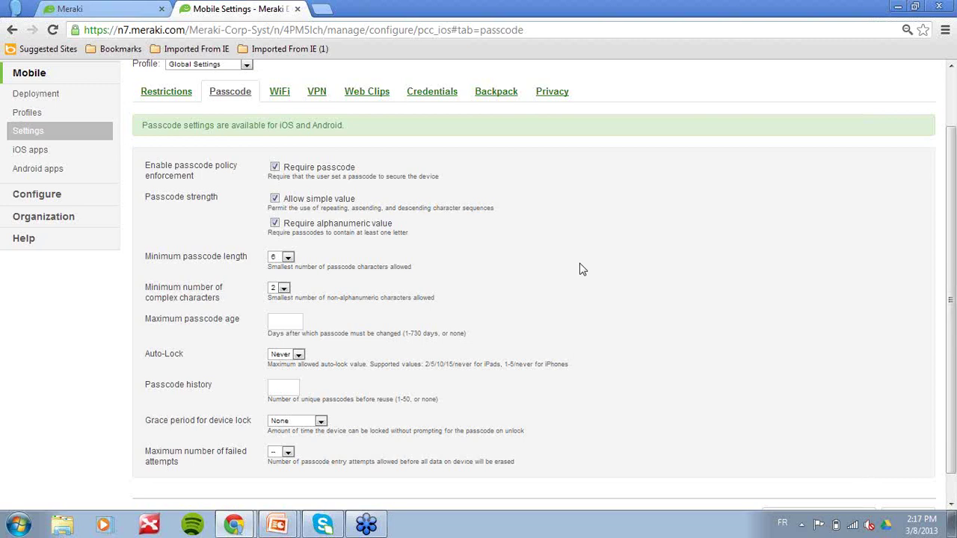
# Step: Review the Backpack document delivery settings, including the Meraki Logo and Air Marshal Datasheet entries
pyautogui.click(499, 94)
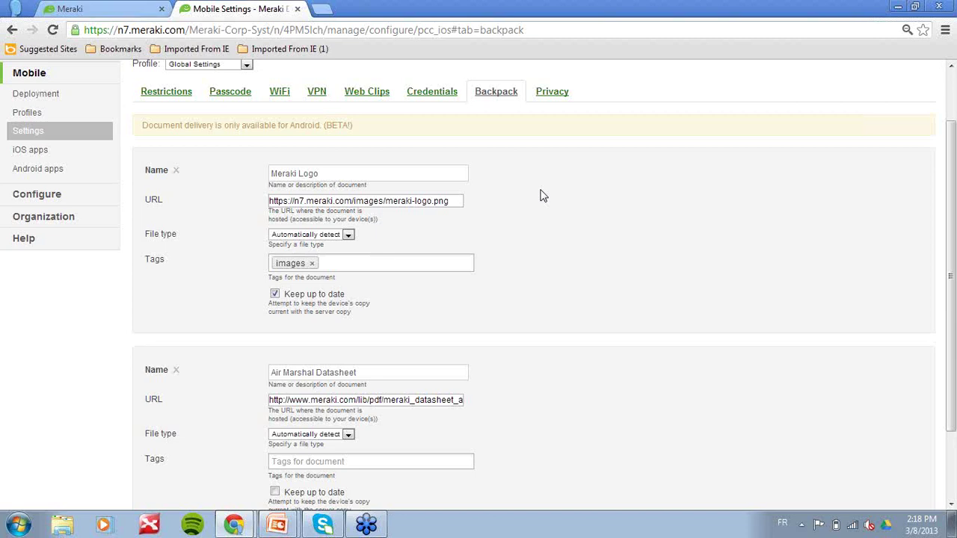
pyautogui.scroll(2, 640, 271)
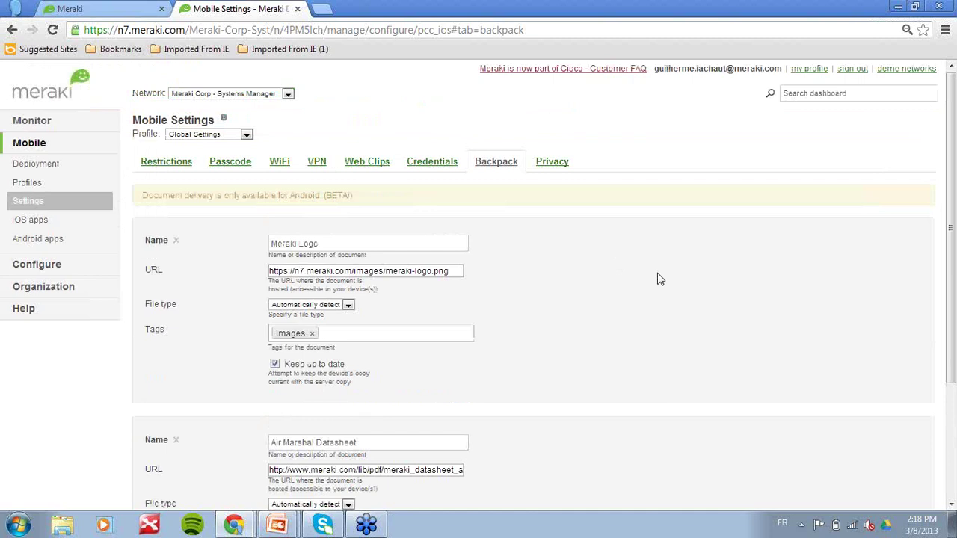
# Step: Switch to the PowerPoint presentation, start the slide show from slide 13, "Architecture du Cloud networking", and advance to slide 14
pyautogui.click(277, 525)
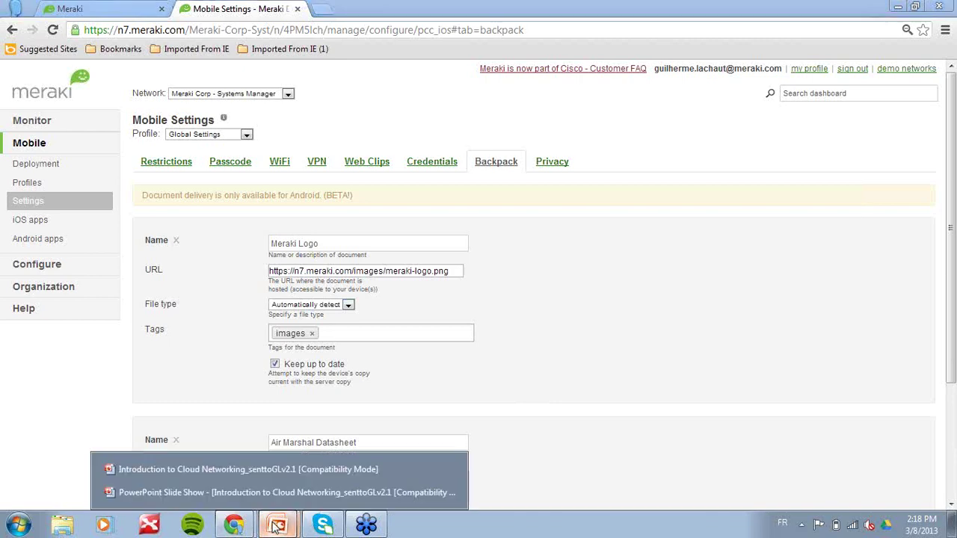
pyautogui.click(296, 469)
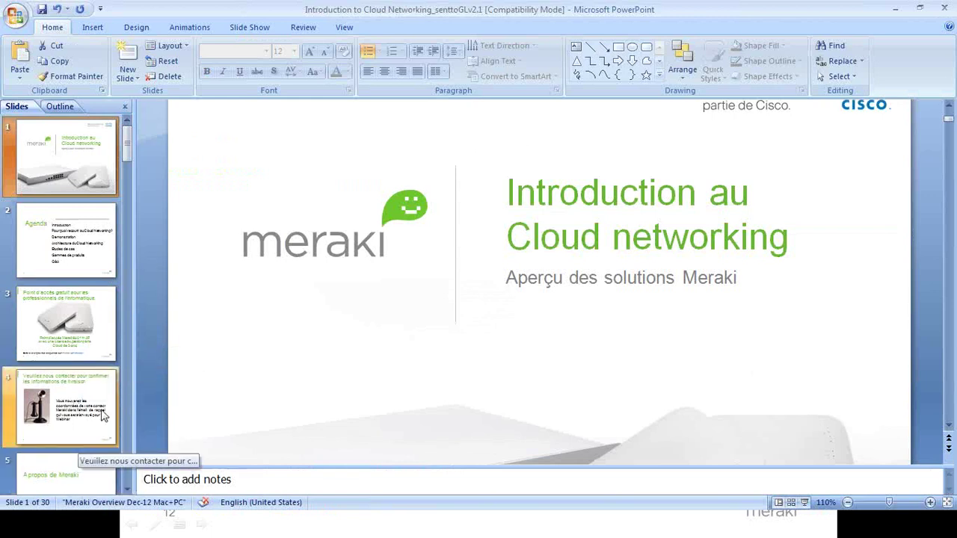
pyautogui.scroll(-7, 88, 357)
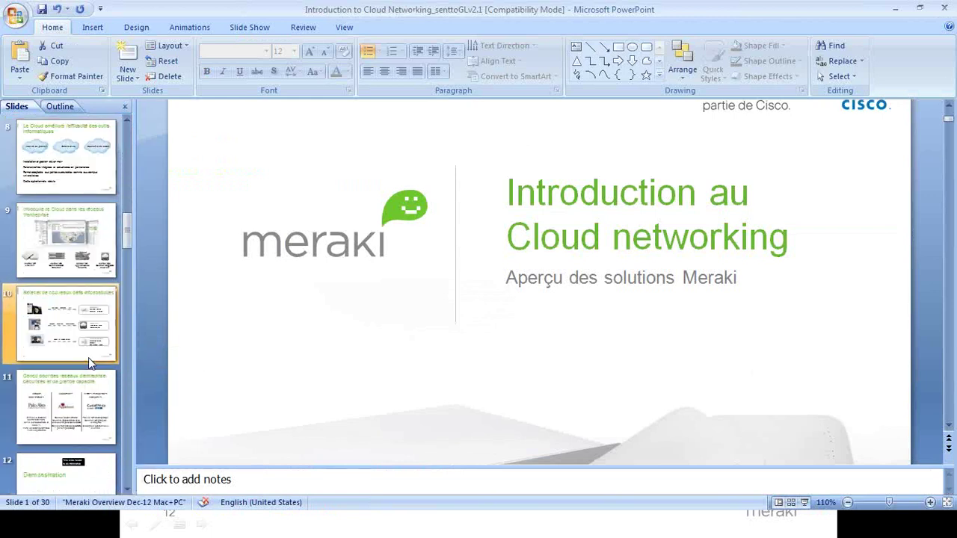
pyautogui.scroll(1, 89, 357)
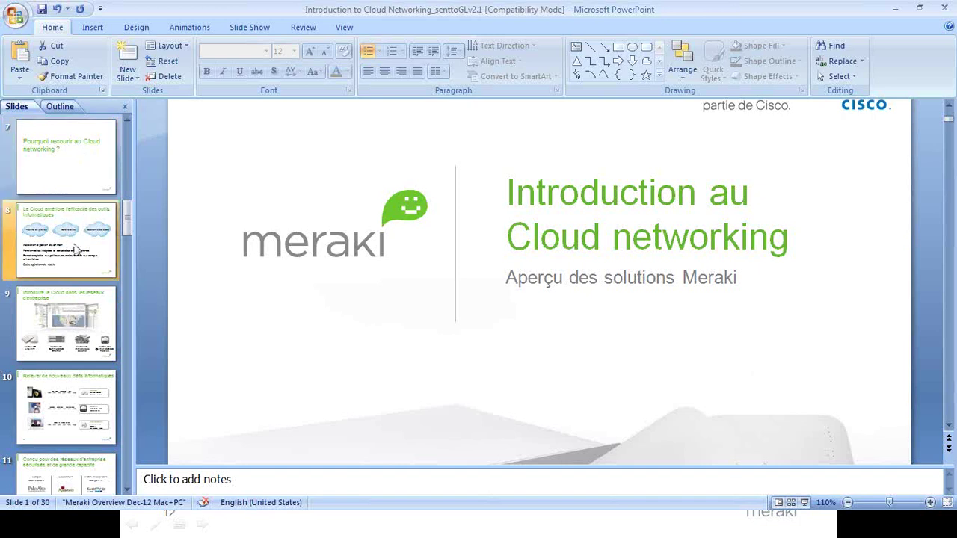
pyautogui.scroll(-2, 72, 352)
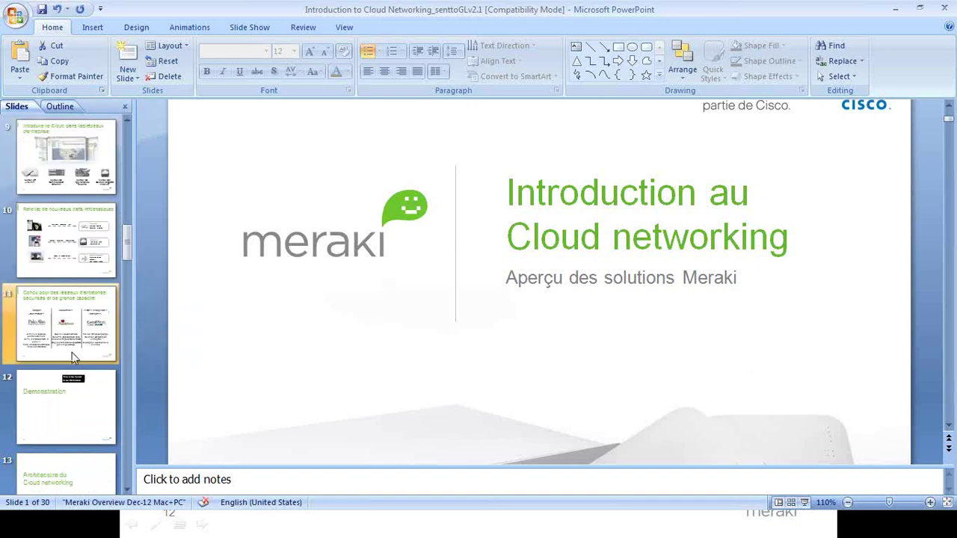
pyautogui.scroll(-1, 72, 352)
pyautogui.click(80, 382)
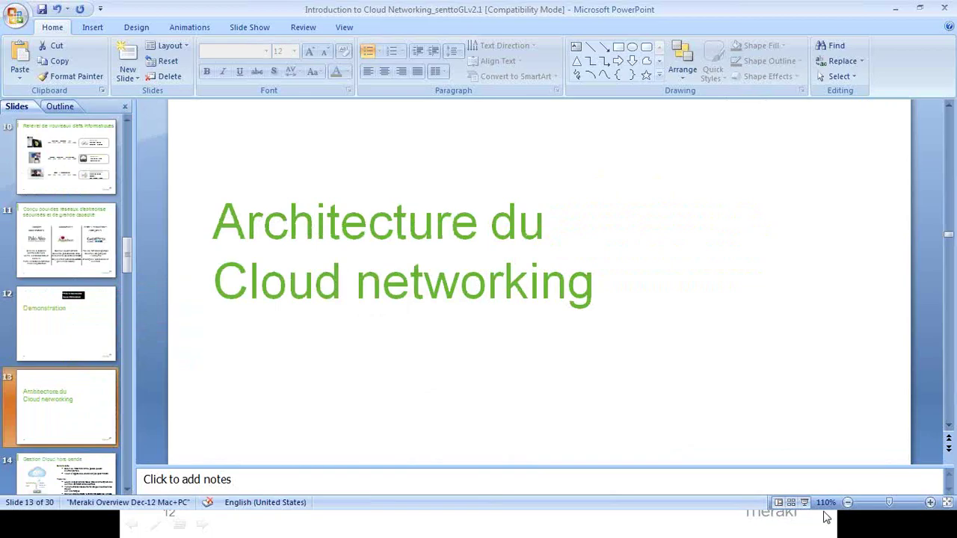
pyautogui.hotkey('shift', 'F5')
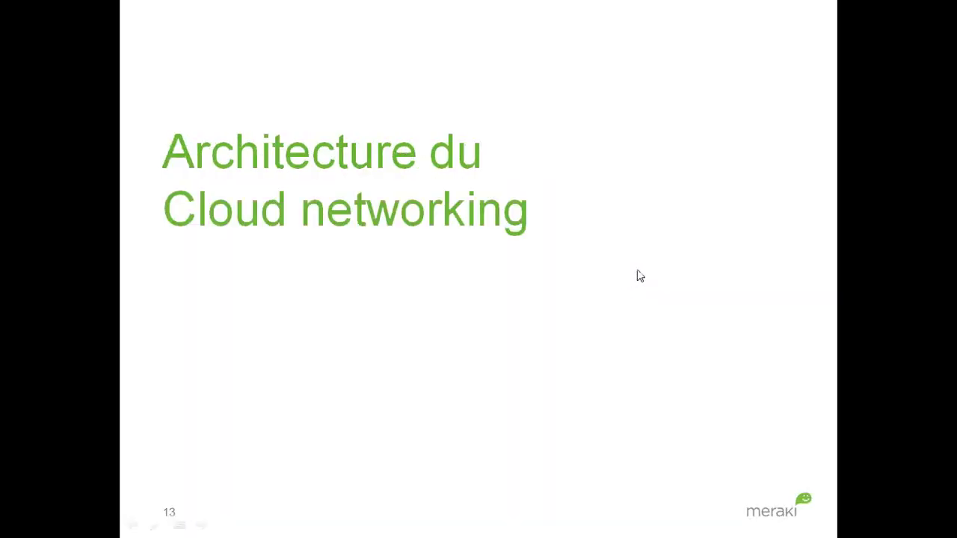
pyautogui.click(638, 274)
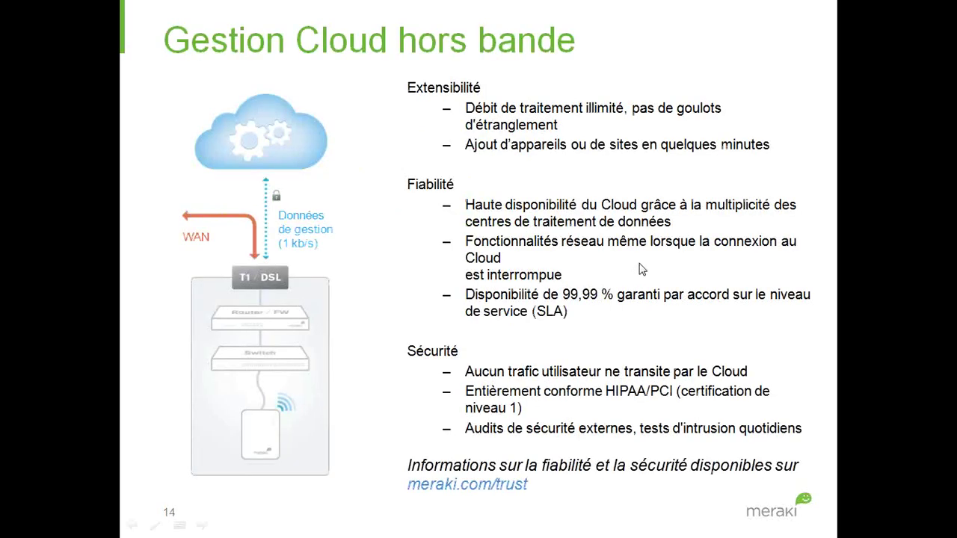